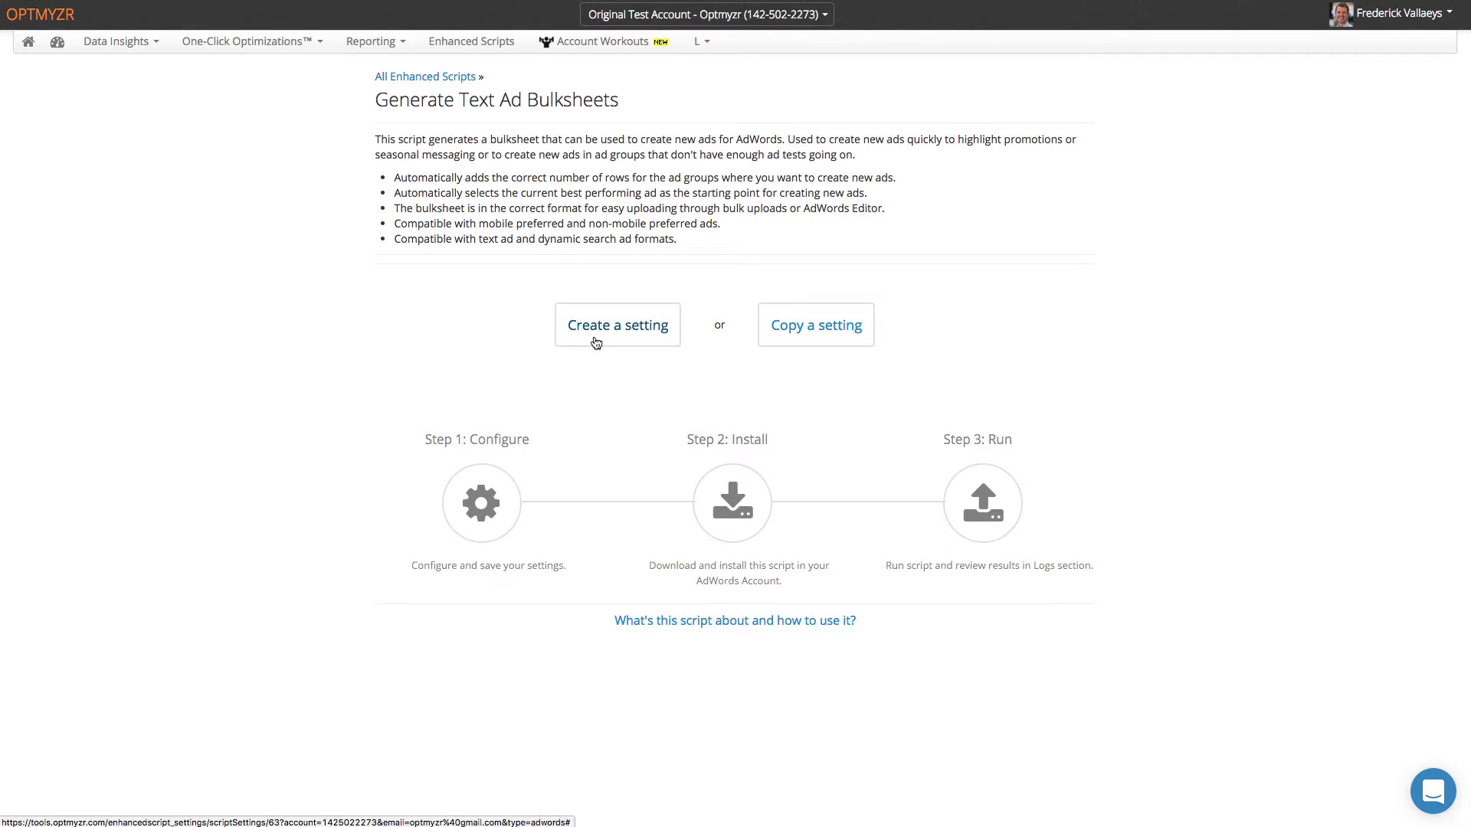
Step: Create a new setting for the text ad bulksheet script and name it ETA
click(596, 343)
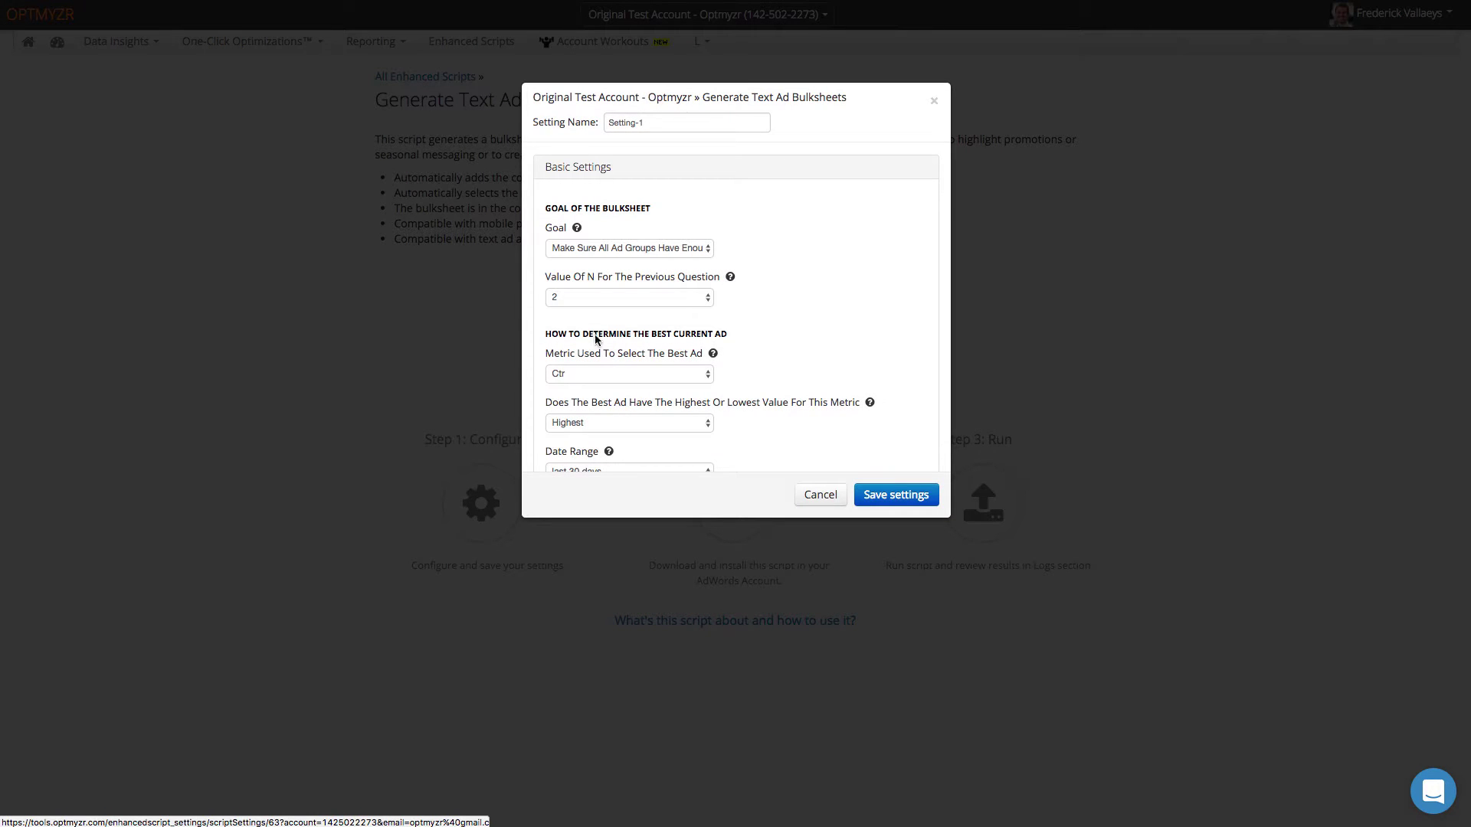
click(576, 126)
text(ETA)
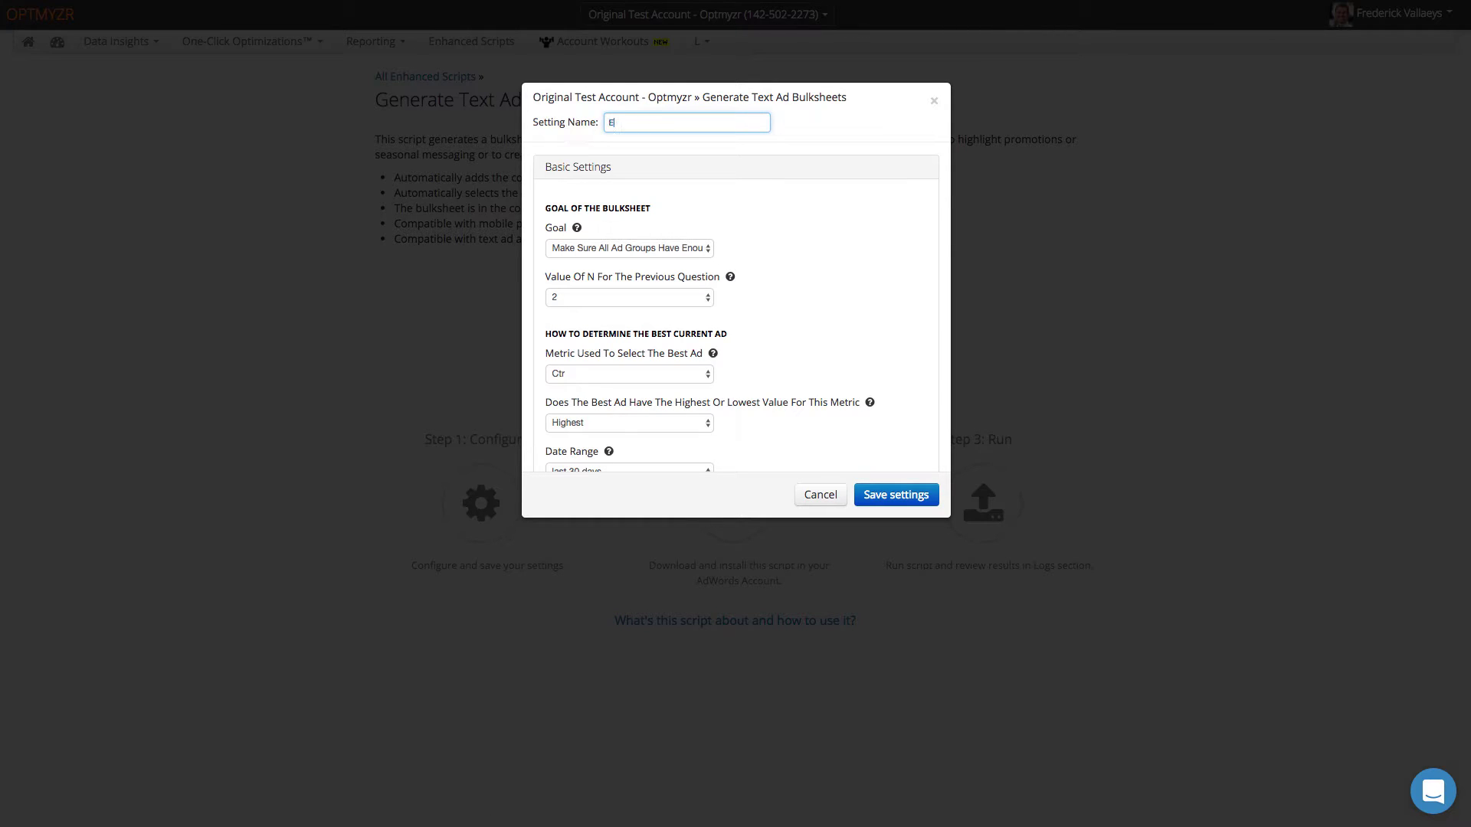
click(801, 215)
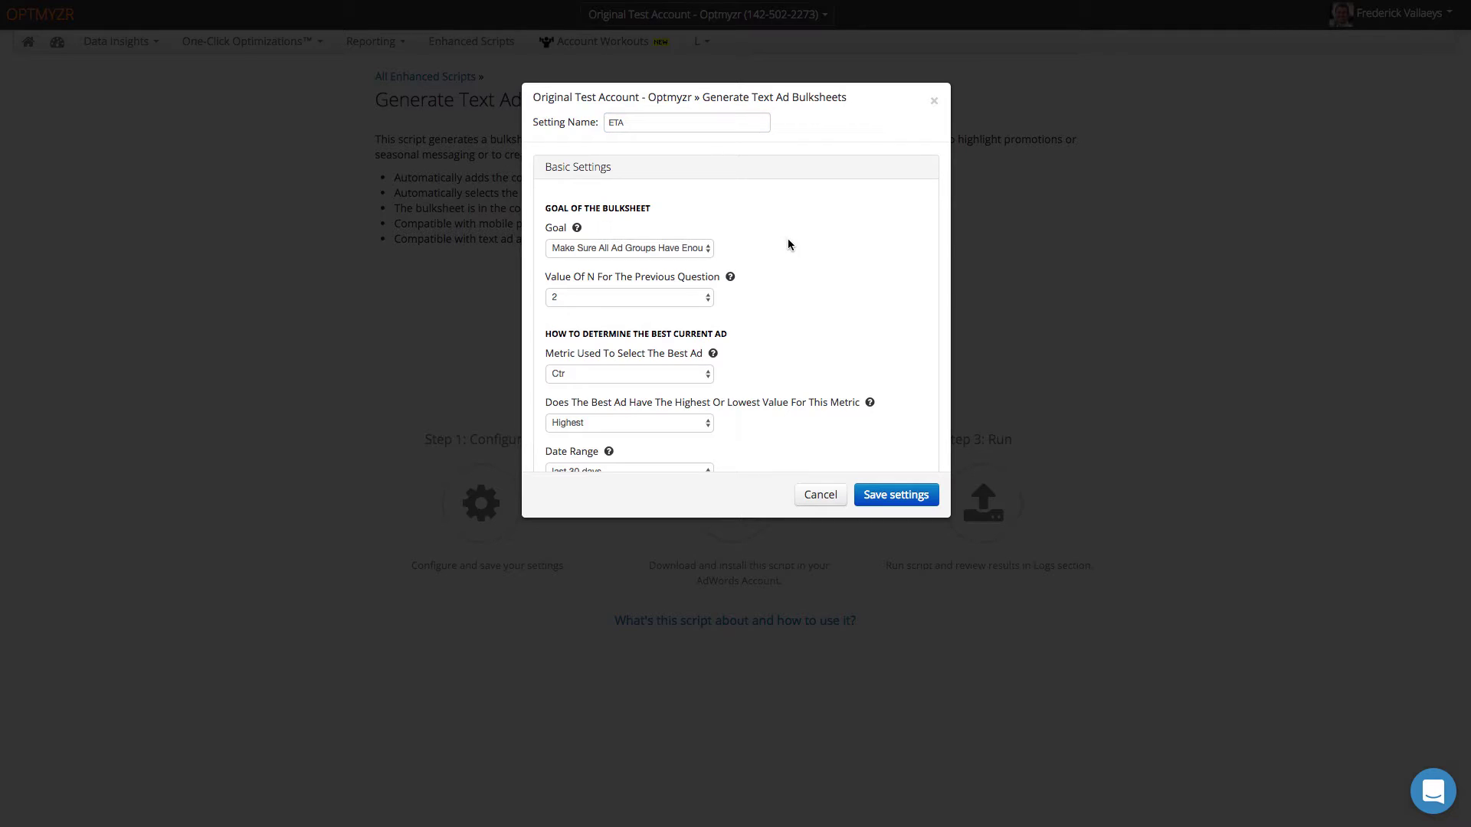
Step: Set the bulksheet goal to Add The Same Number [N] Of New Ads To All Ad Groups, with N set to 1
click(710, 251)
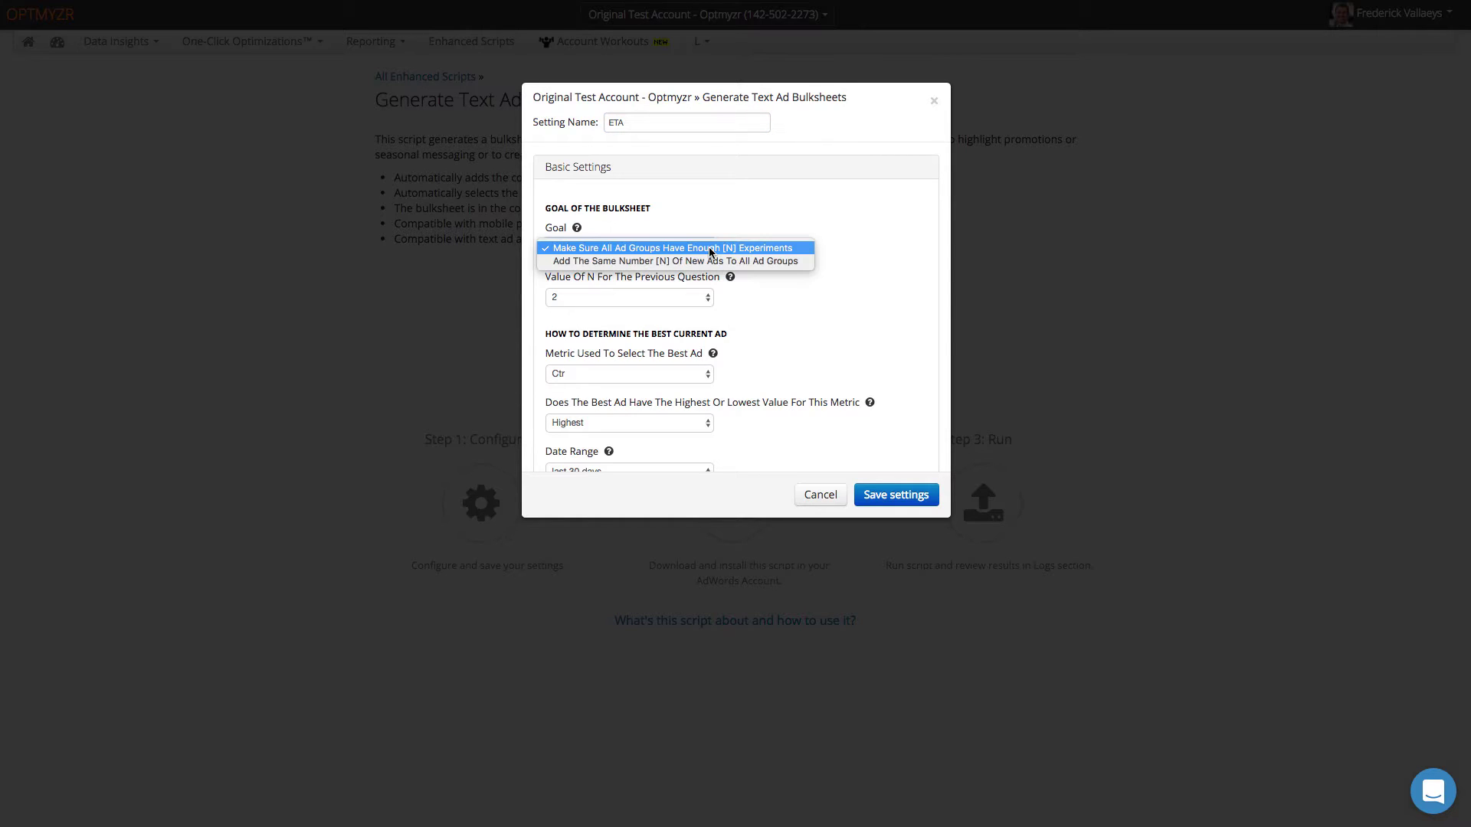
click(806, 261)
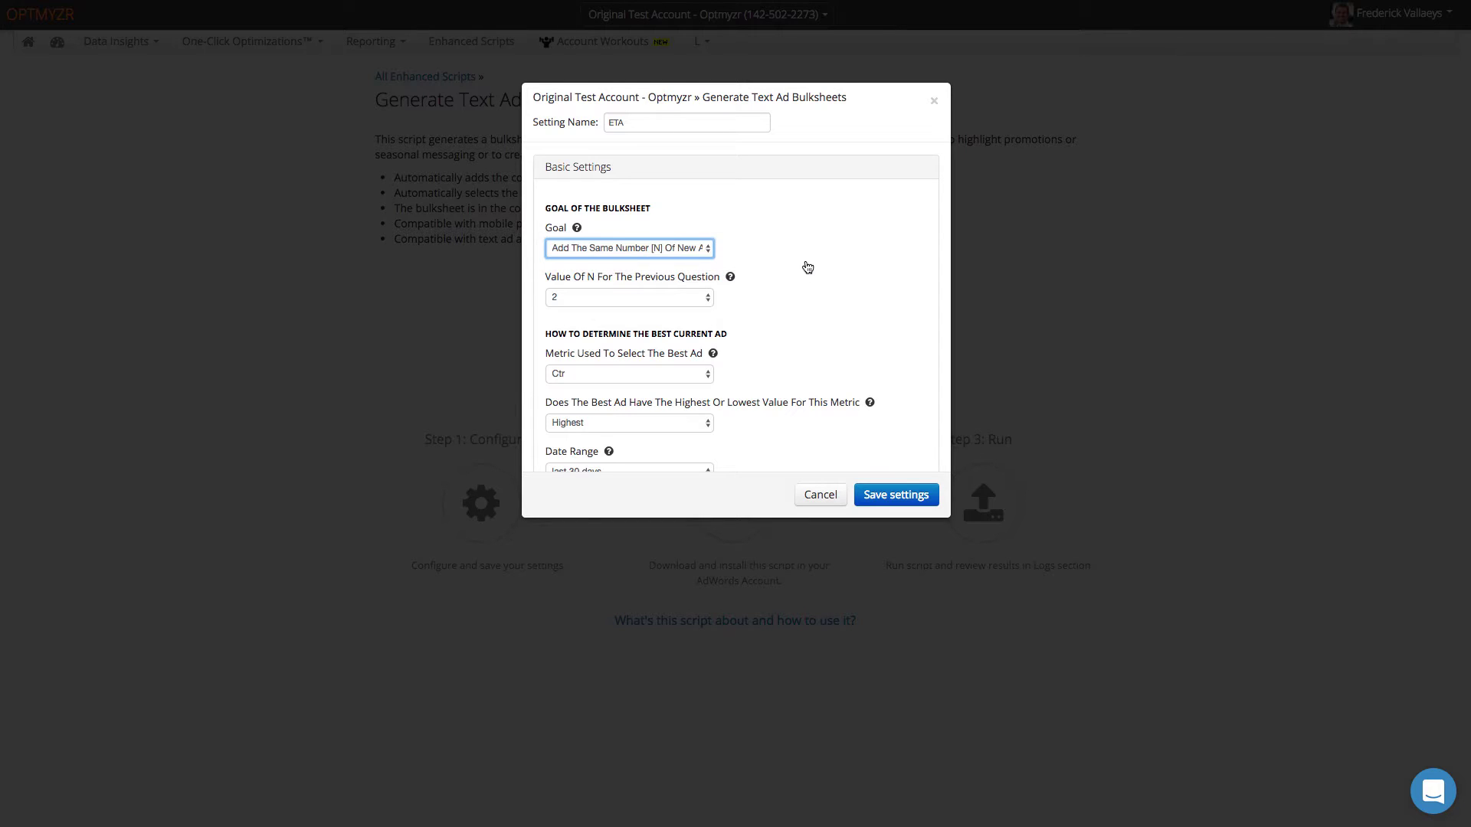
click(692, 298)
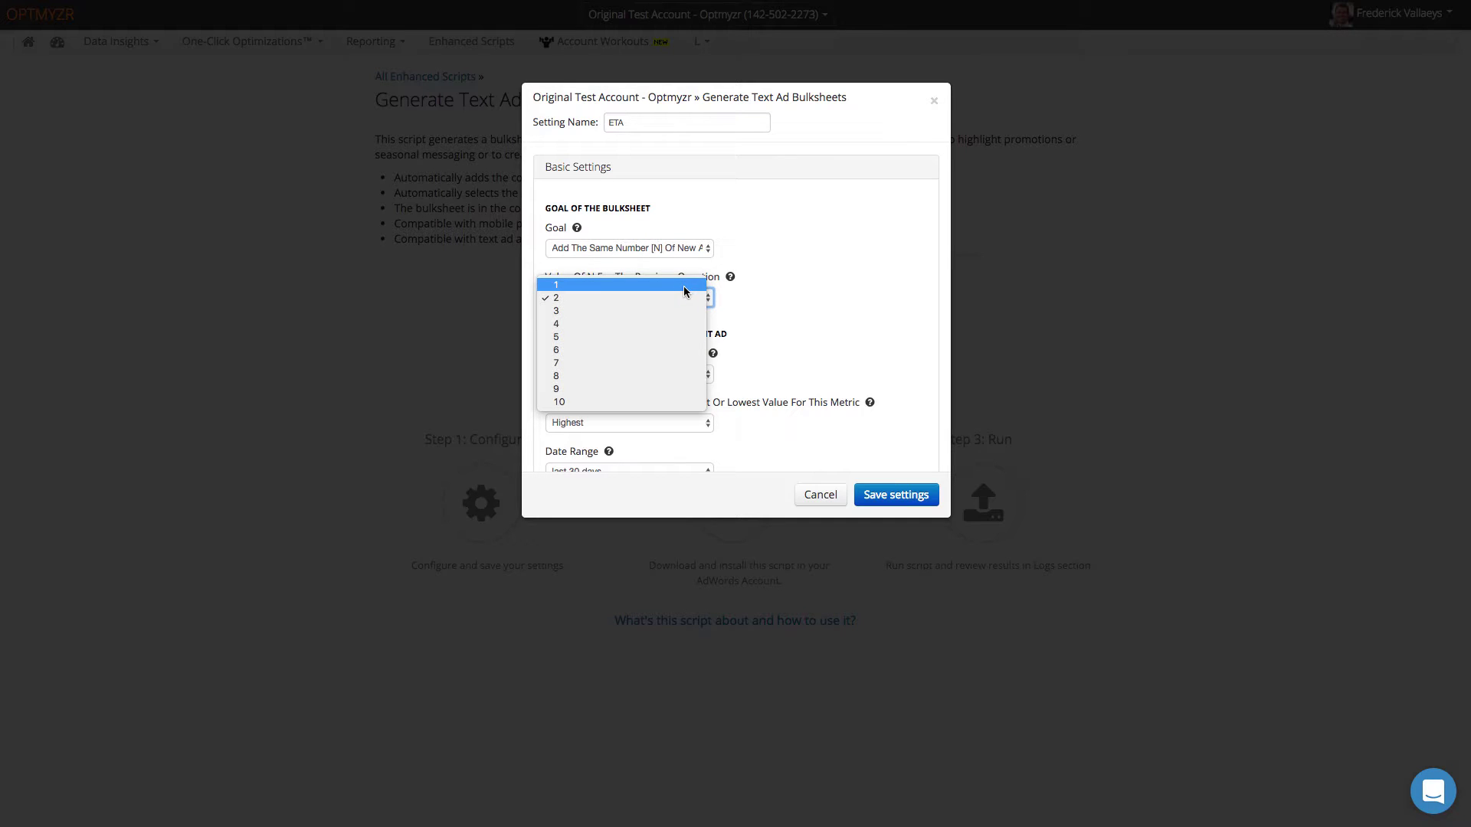
click(684, 290)
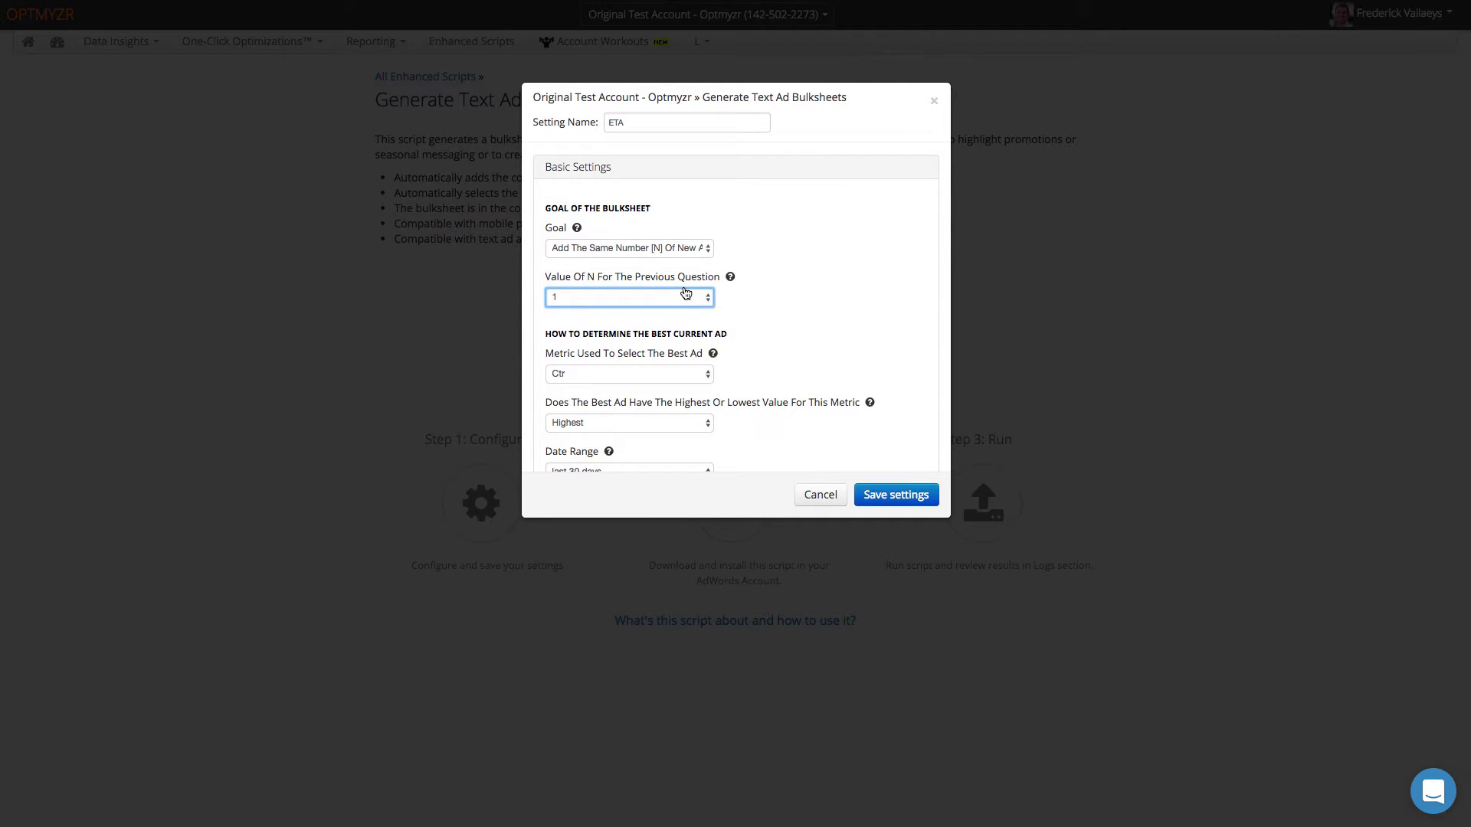
Step: Select the best current ad by the highest Custom Calculation value, using the last 30 days as the date range
scroll(769, 311, down, 3)
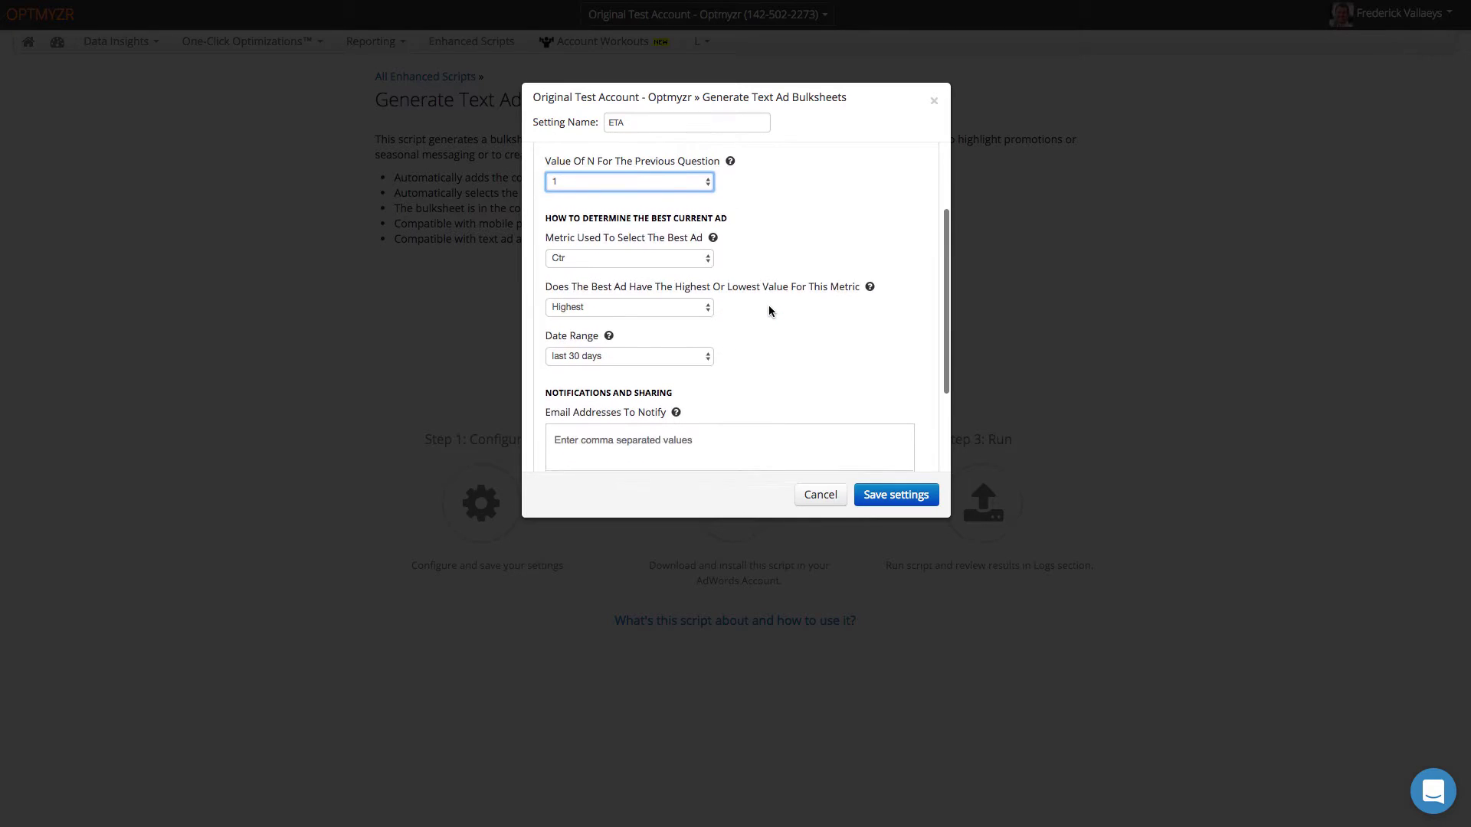
scroll(769, 306, down, 1)
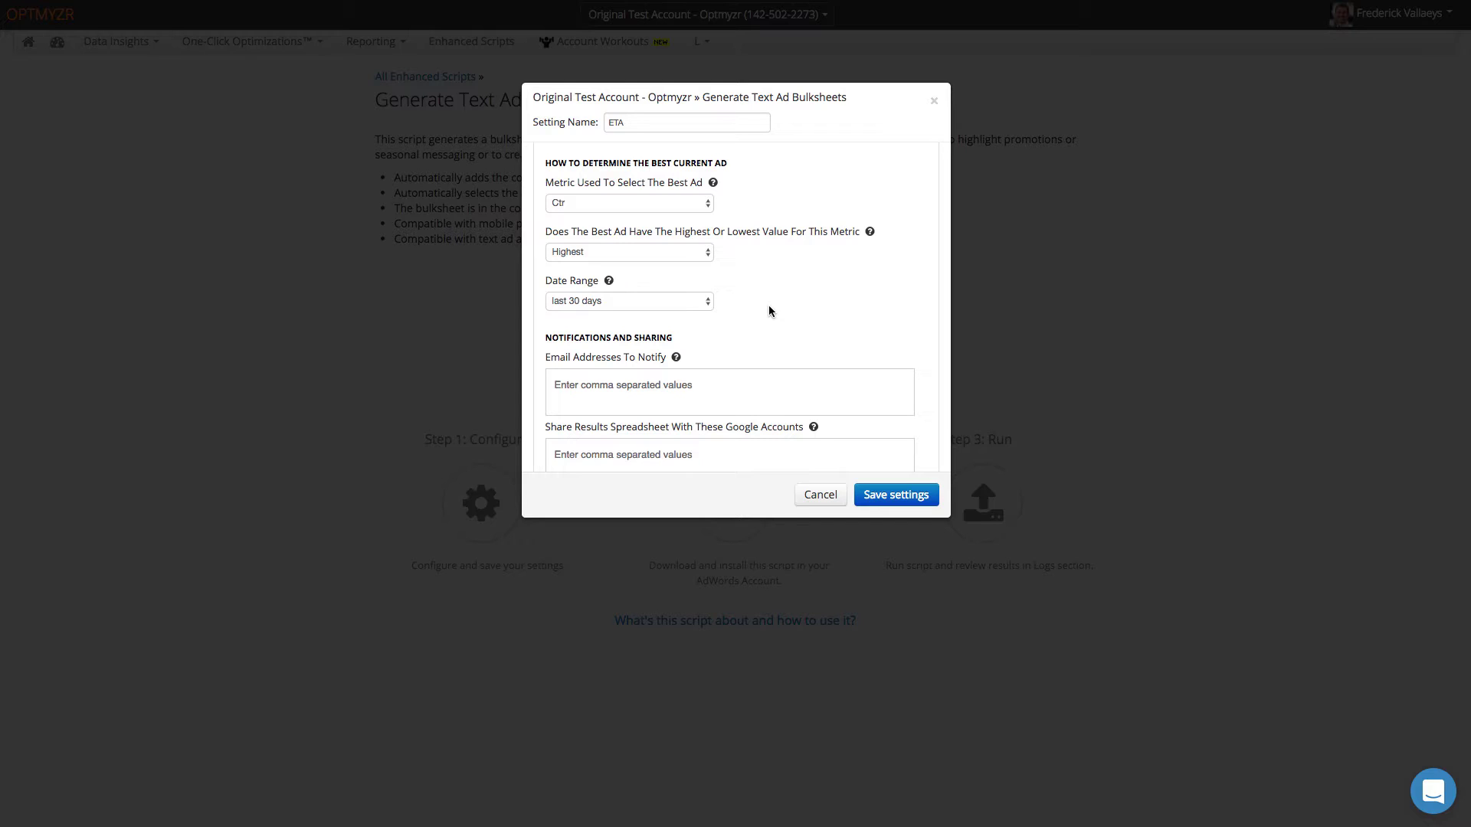
click(700, 212)
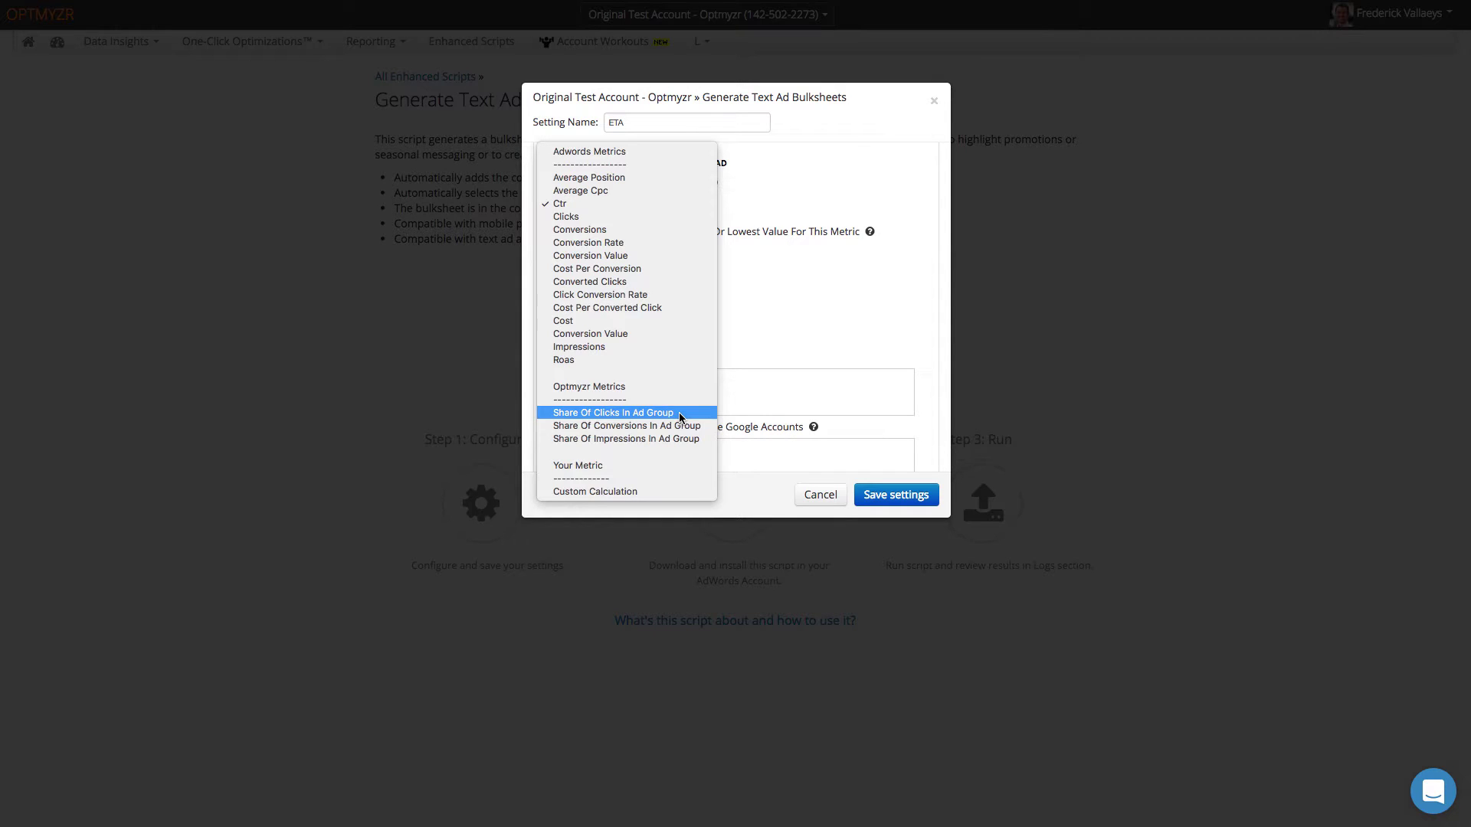
click(632, 493)
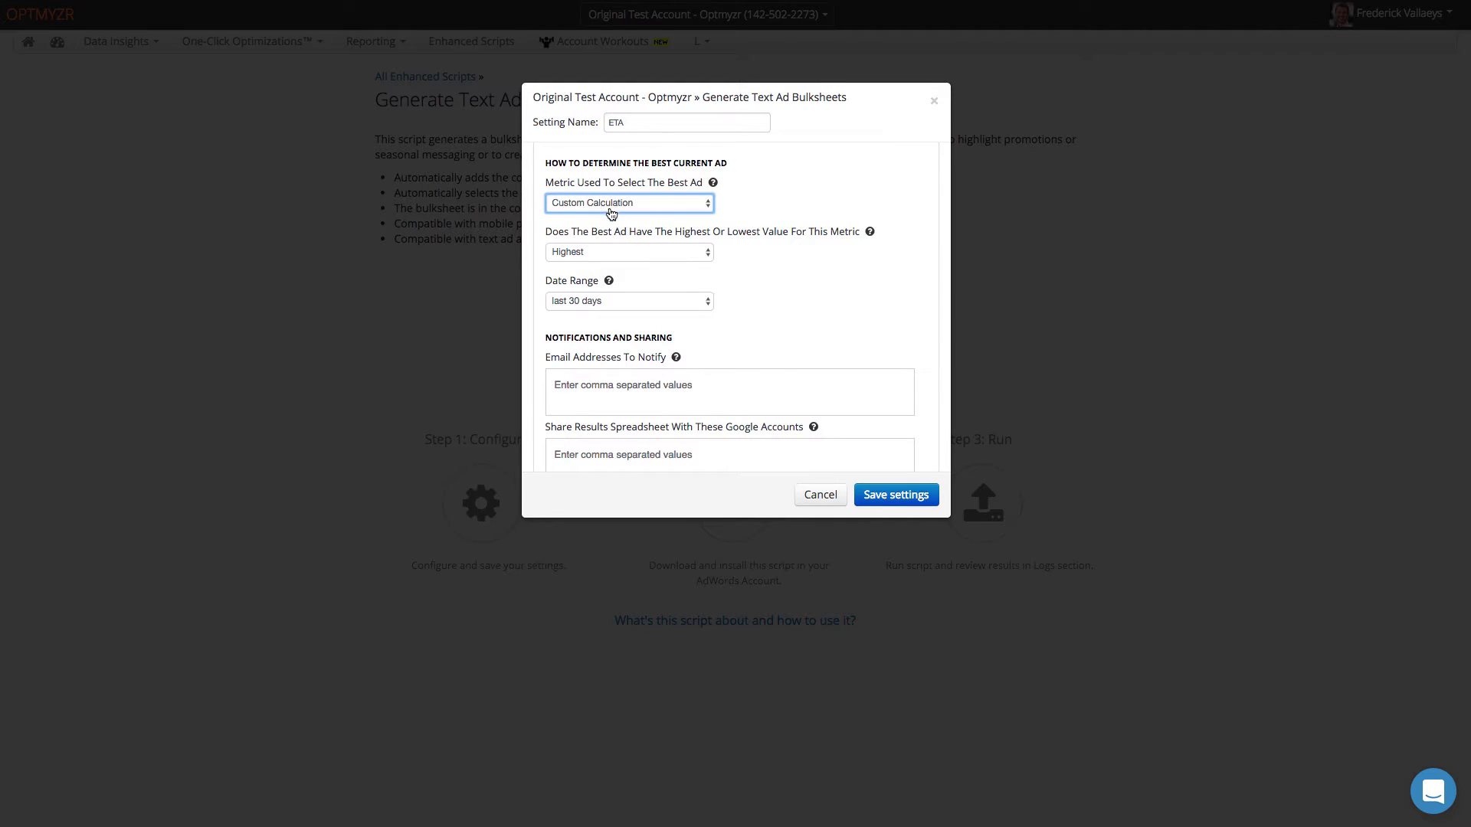
click(604, 254)
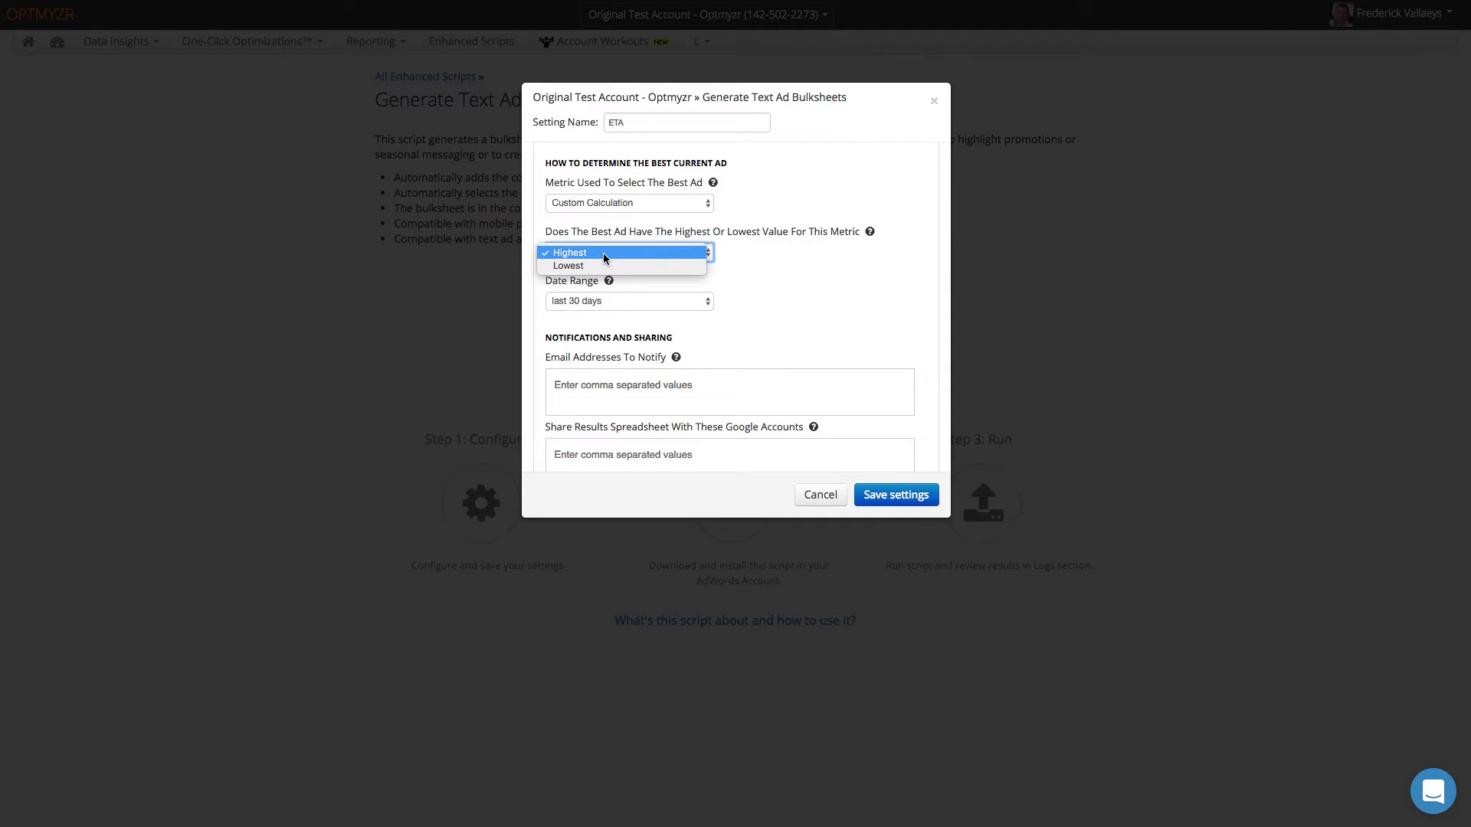
click(604, 253)
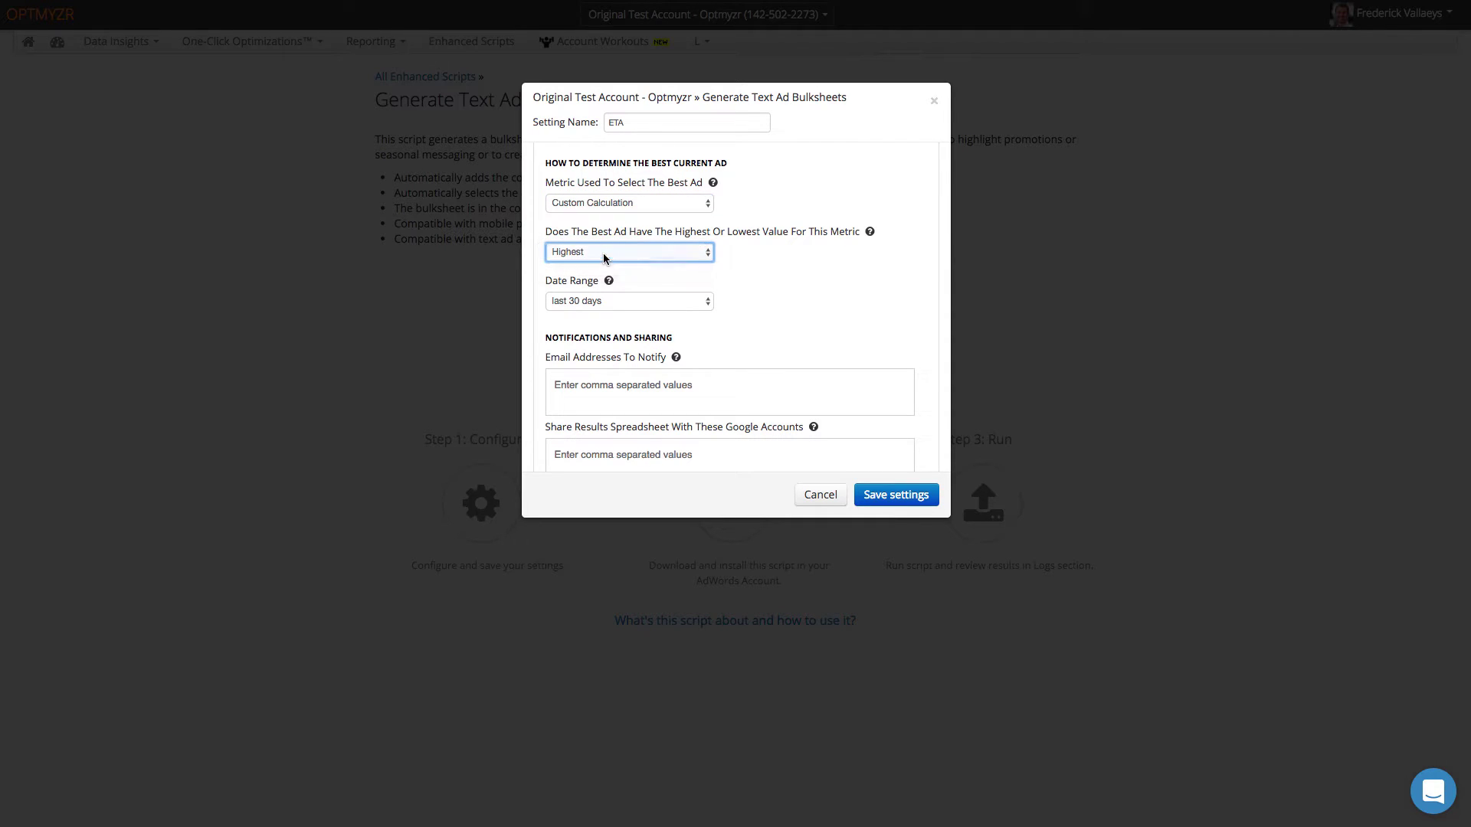
click(625, 302)
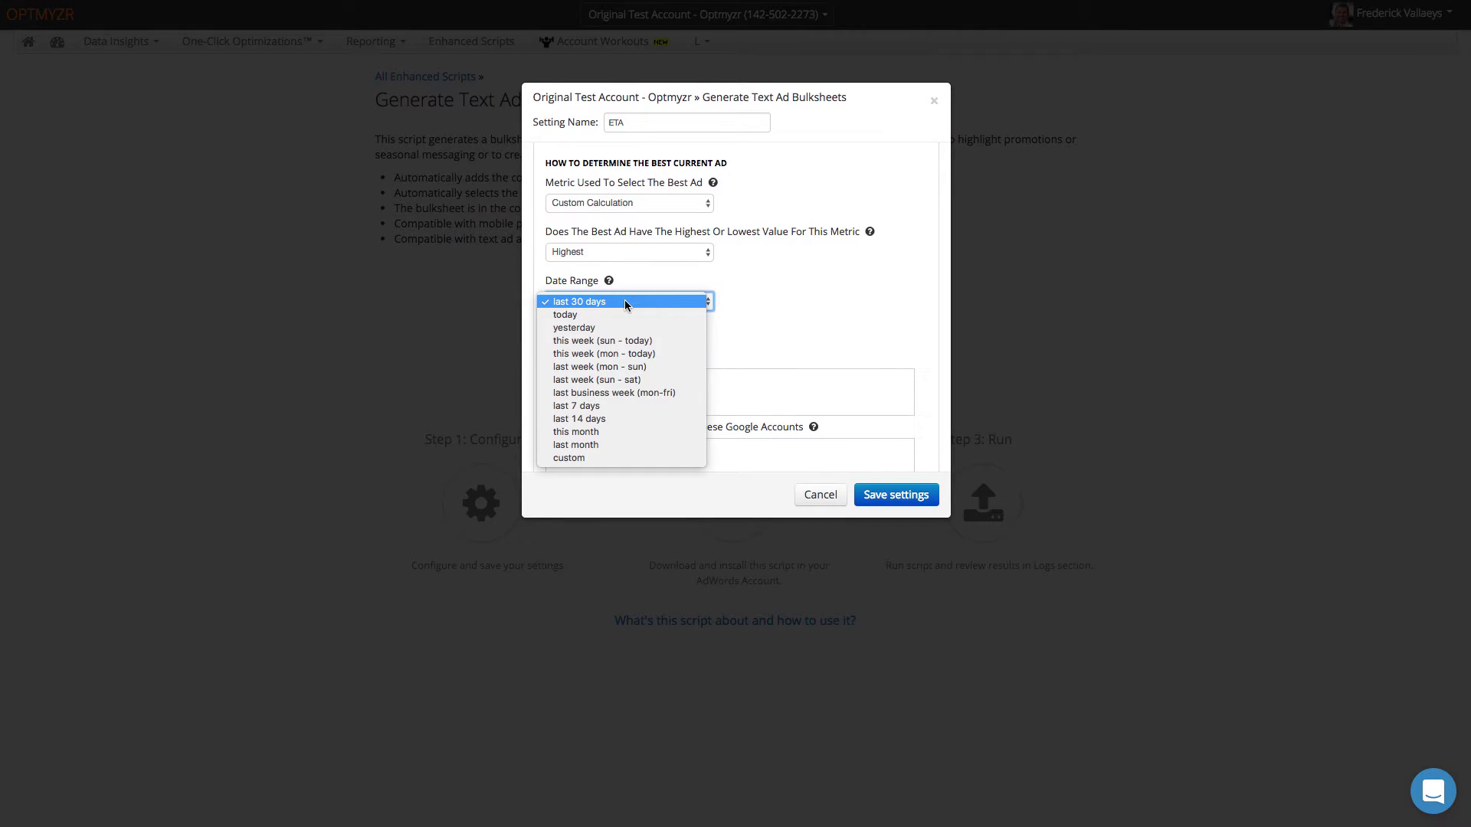
click(625, 302)
Step: In the advanced settings, choose Adwords Editor as the bulksheet format and include rows for all current ads in the spreadsheet
scroll(635, 376, down, 3)
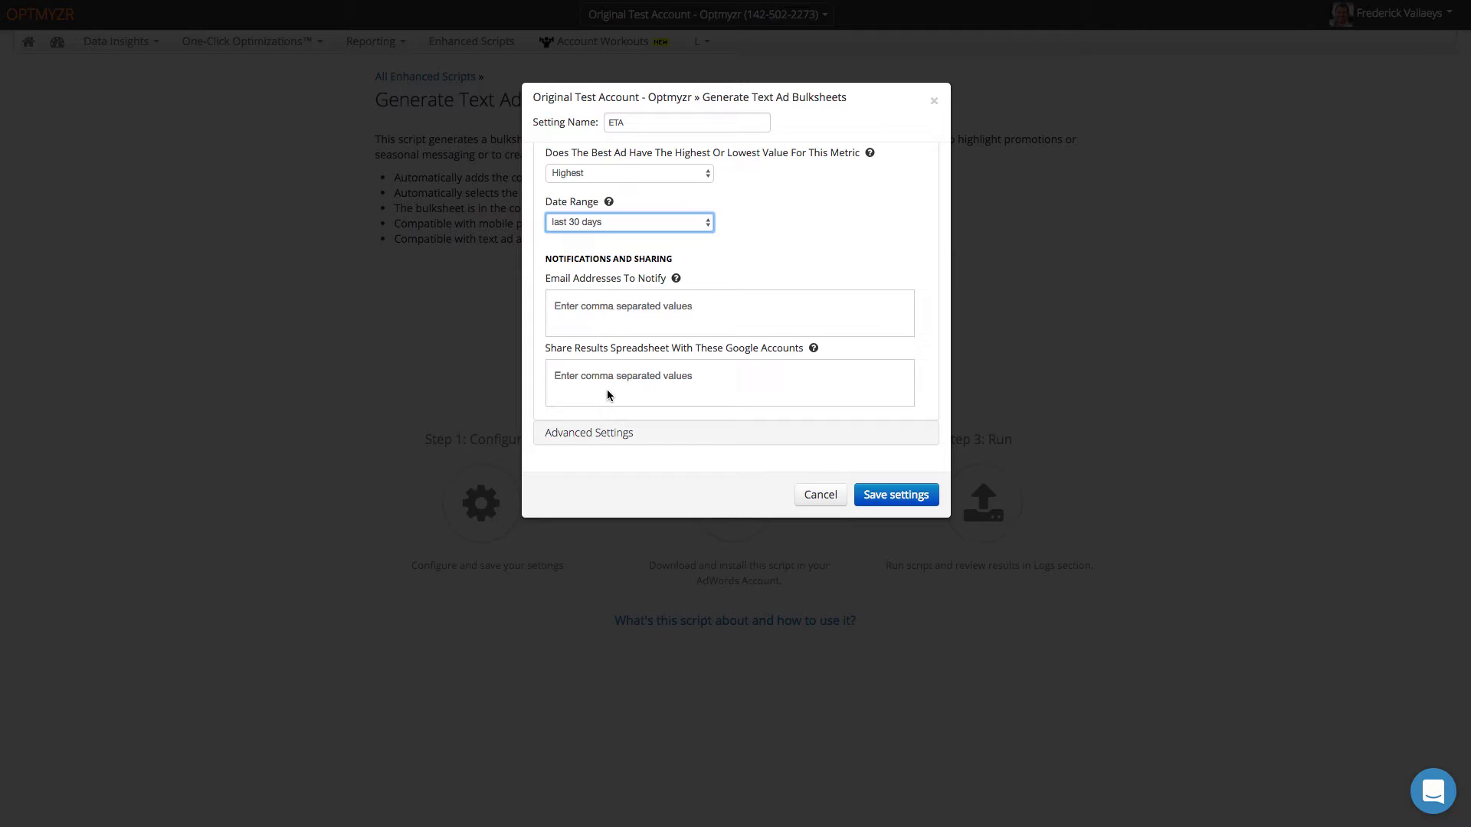
click(611, 434)
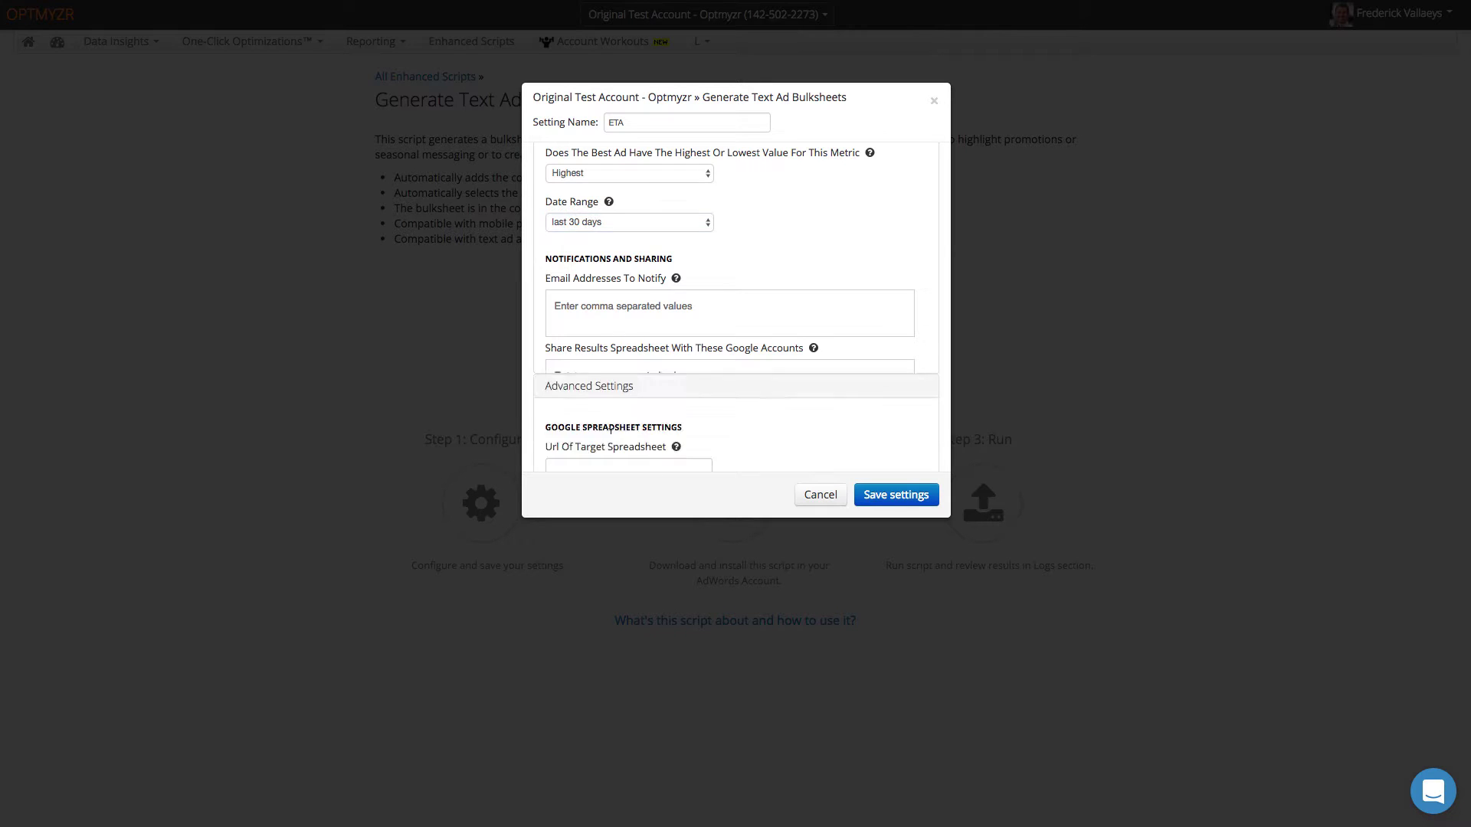
scroll(628, 425, down, 5)
scroll(737, 338, up, 3)
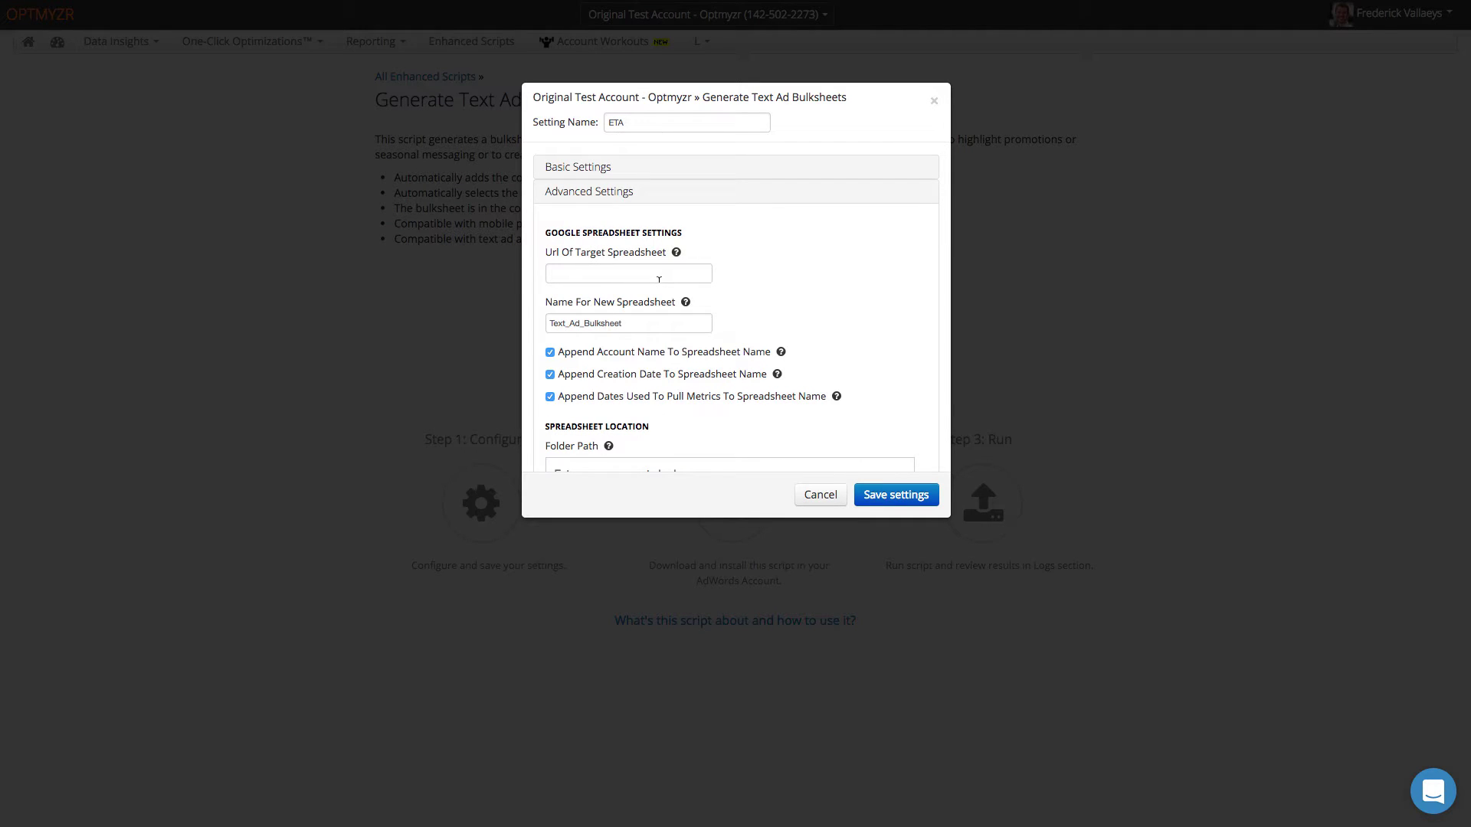
scroll(631, 301, down, 1)
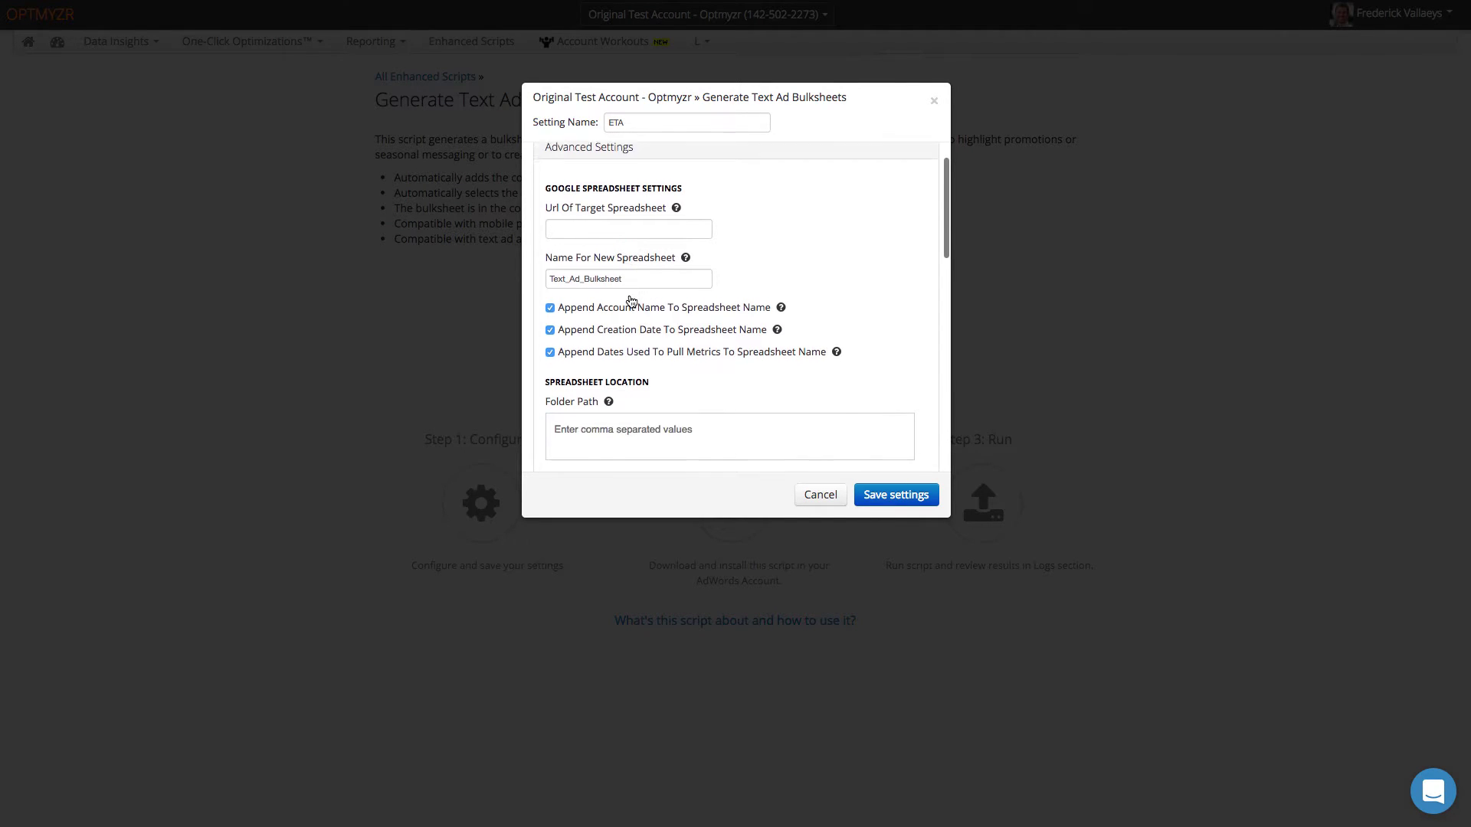
scroll(631, 302, down, 3)
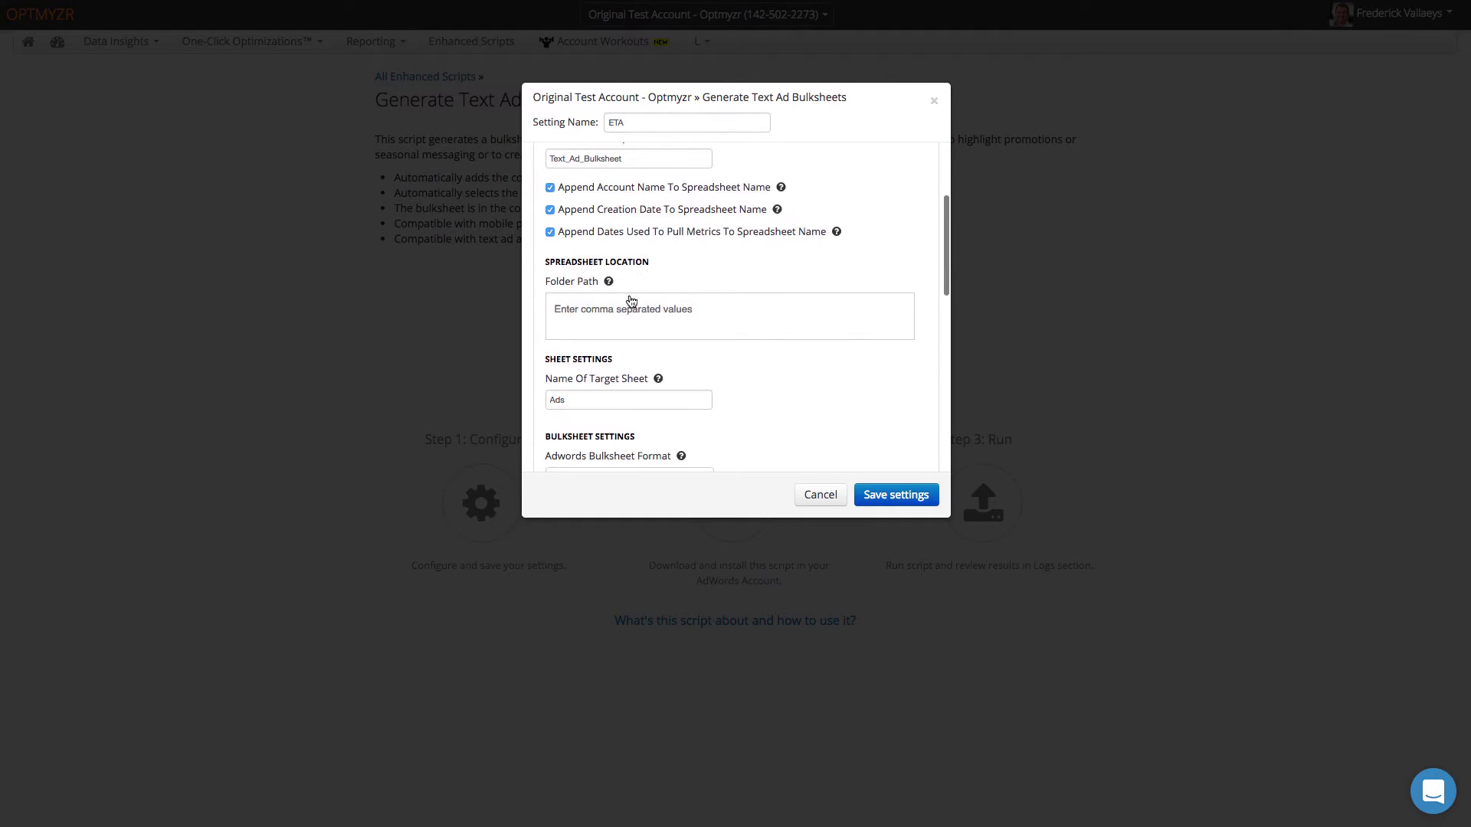
scroll(631, 302, down, 3)
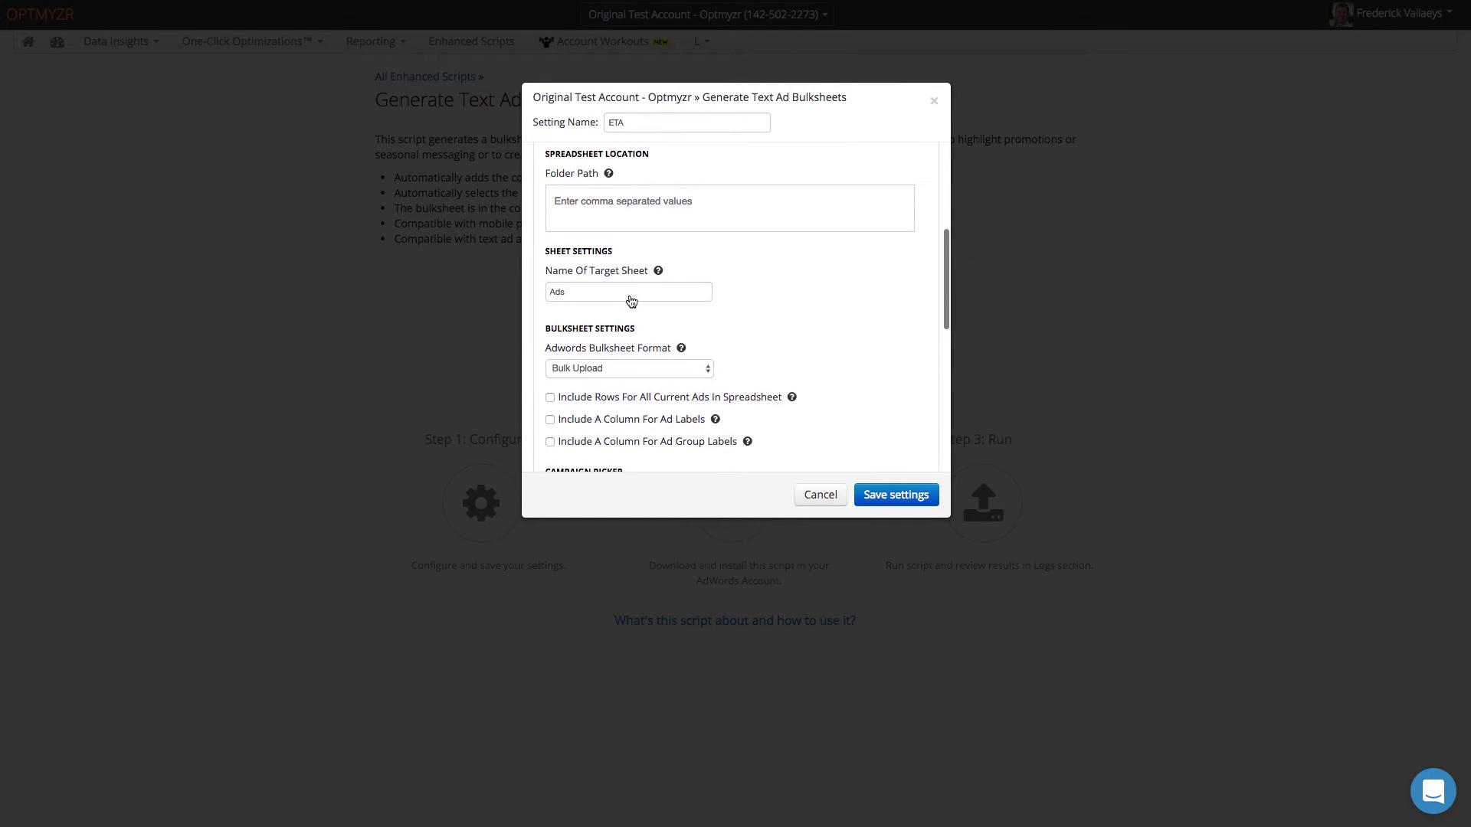
scroll(631, 301, down, 3)
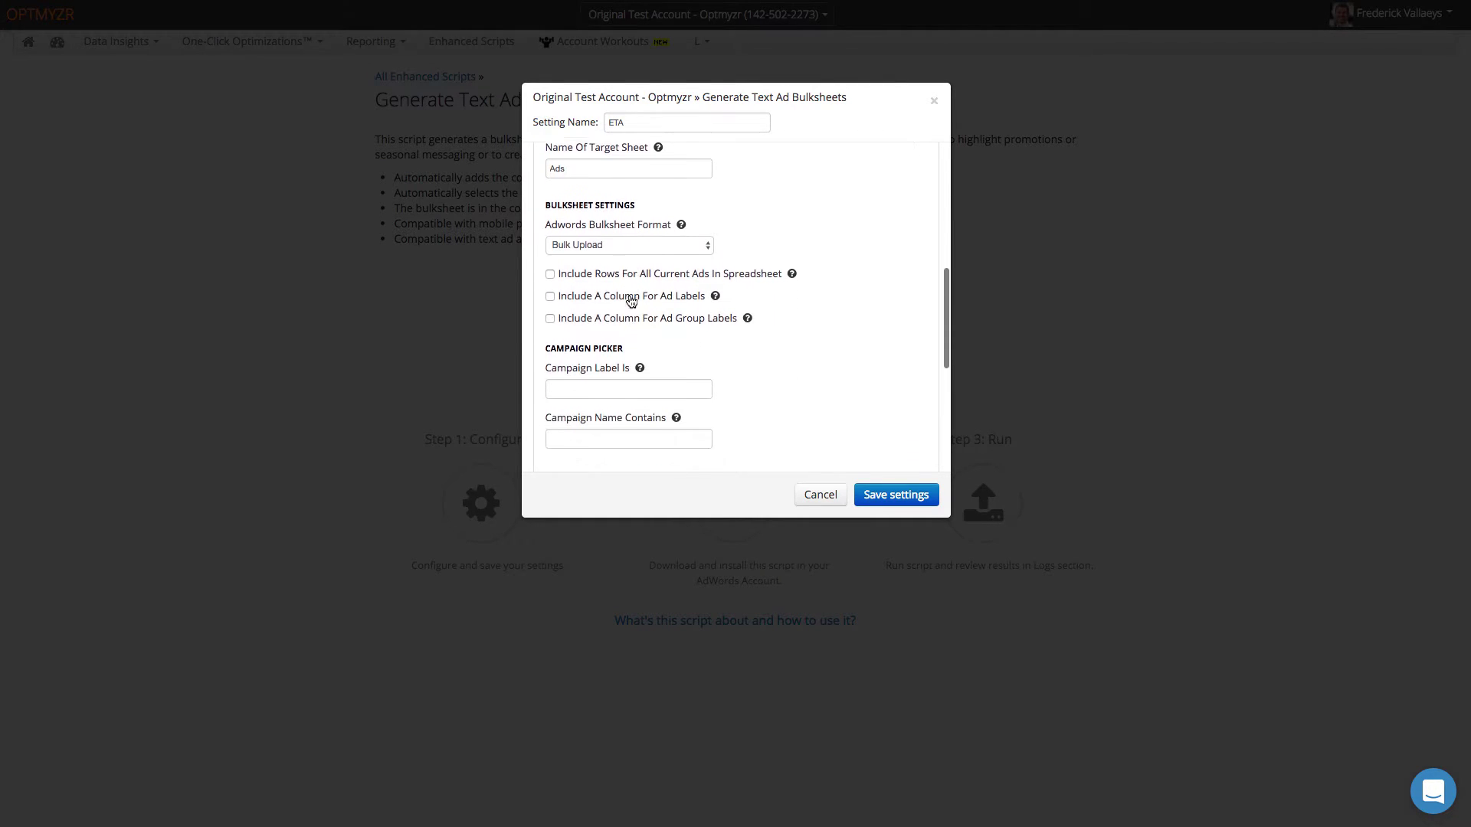
scroll(630, 301, down, 2)
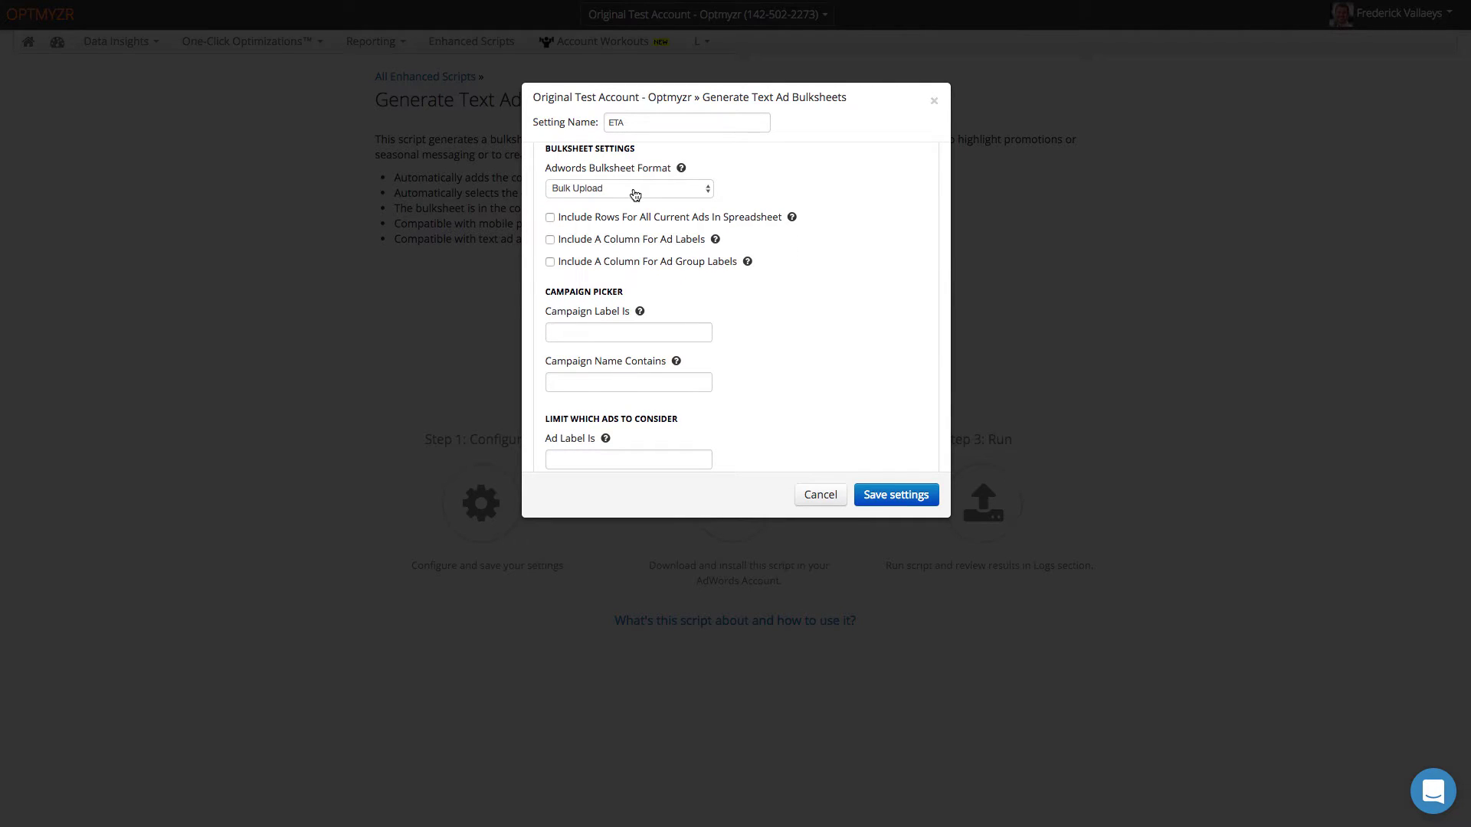
click(636, 193)
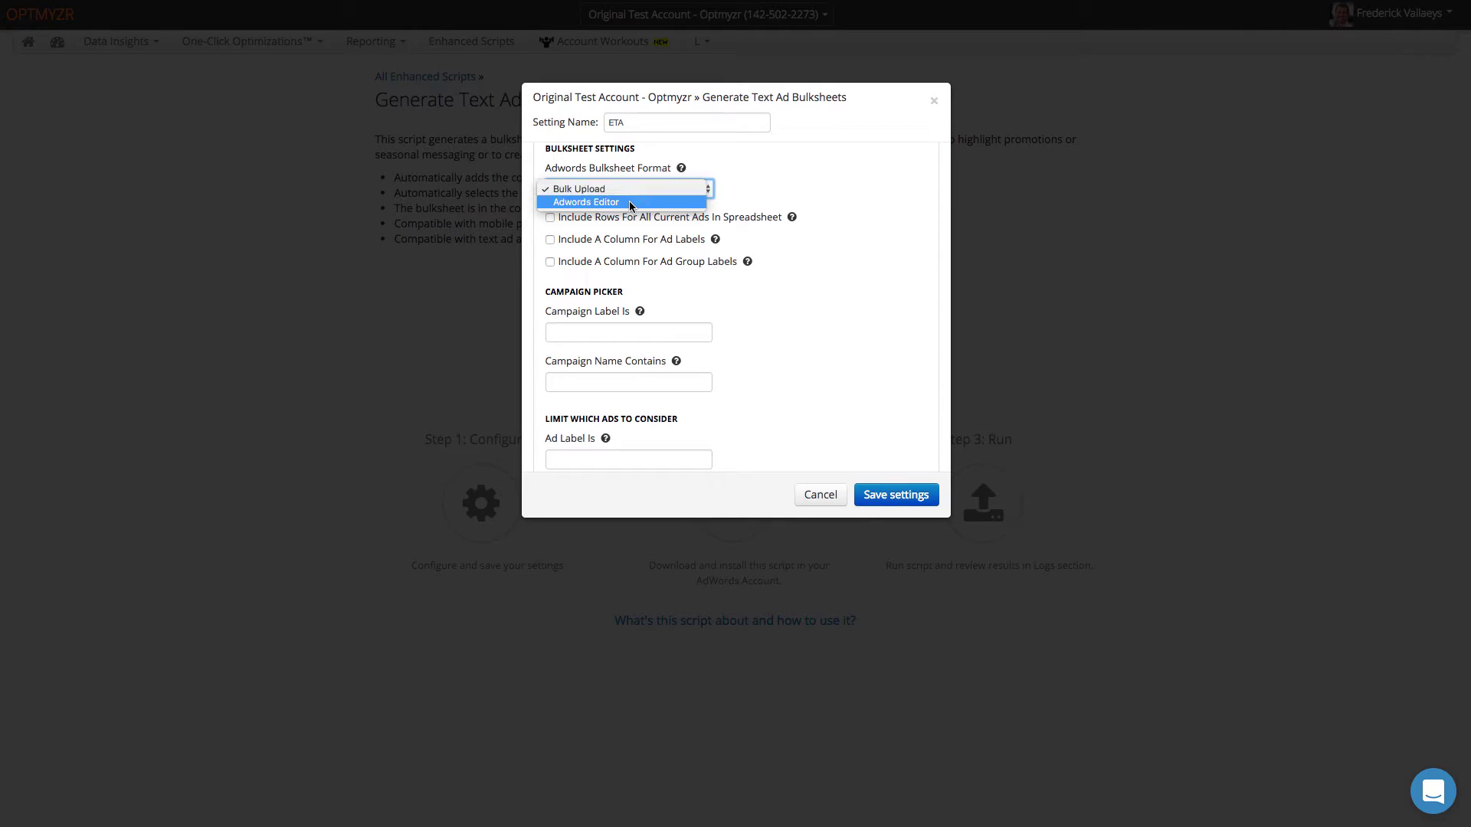
click(625, 202)
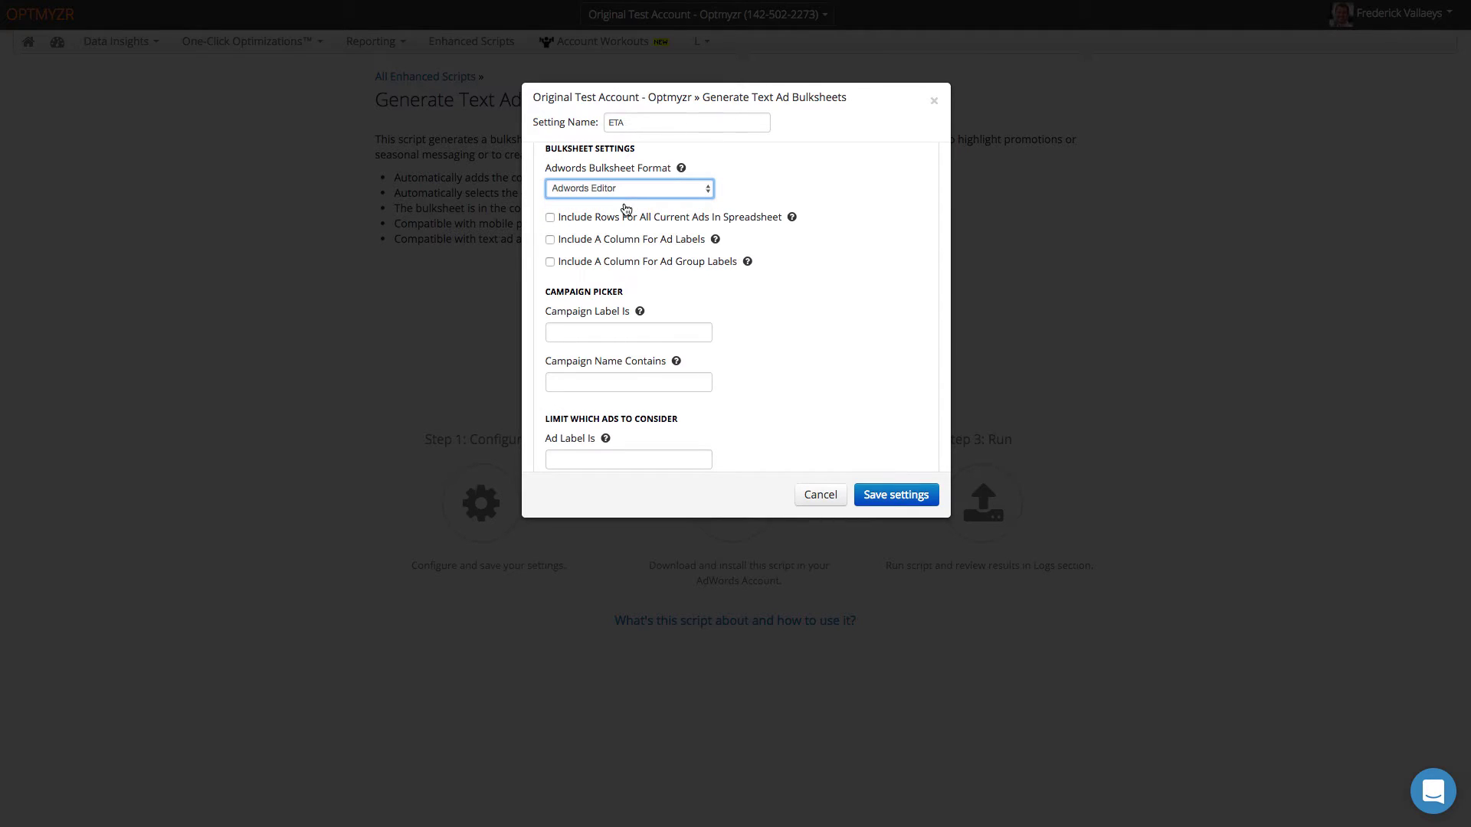
click(551, 219)
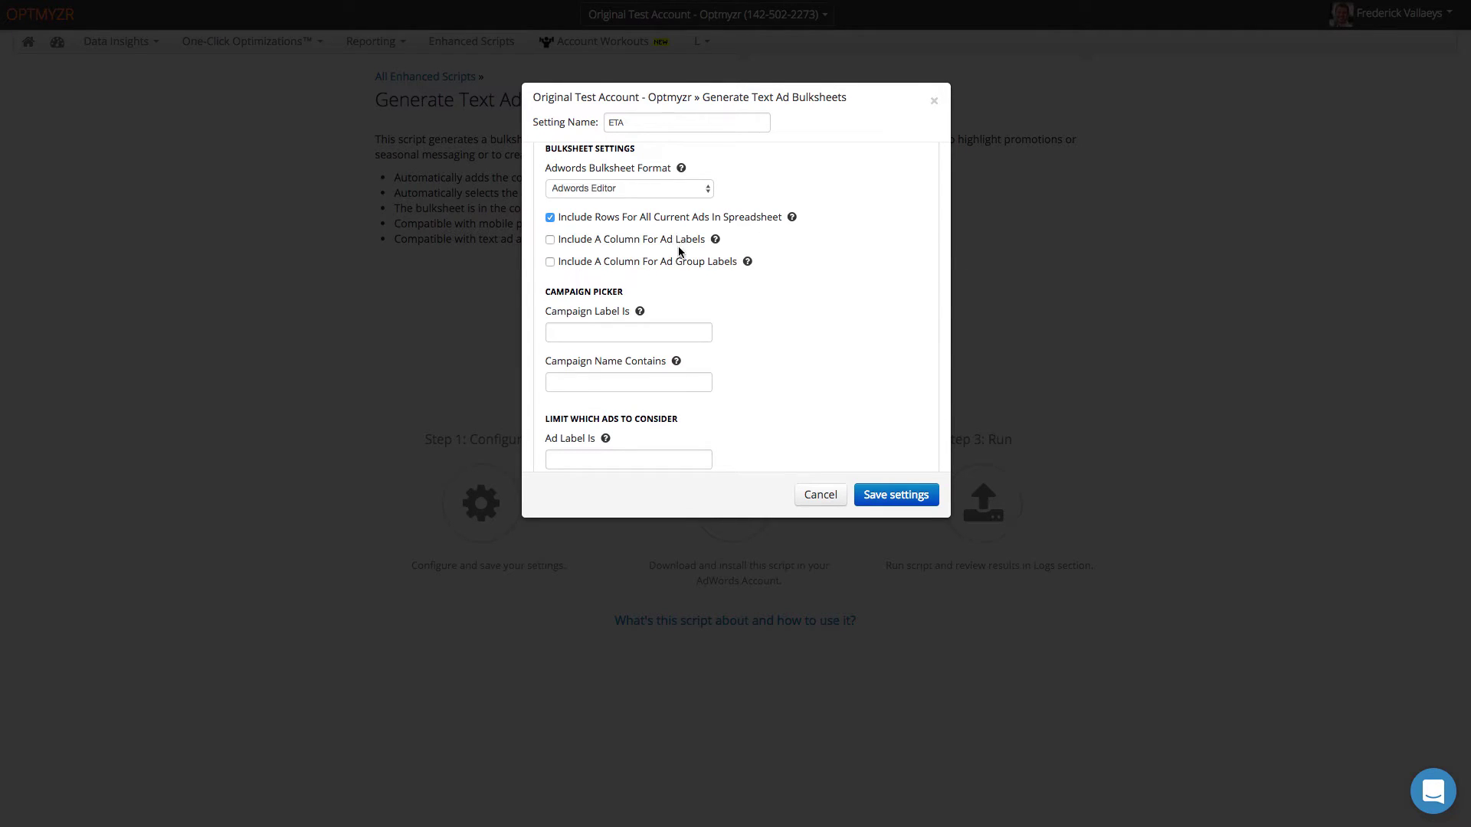
Step: Enter ?Ctr * ?Conversion Rate as the custom metric formula for selecting the best ad
scroll(753, 318, down, 5)
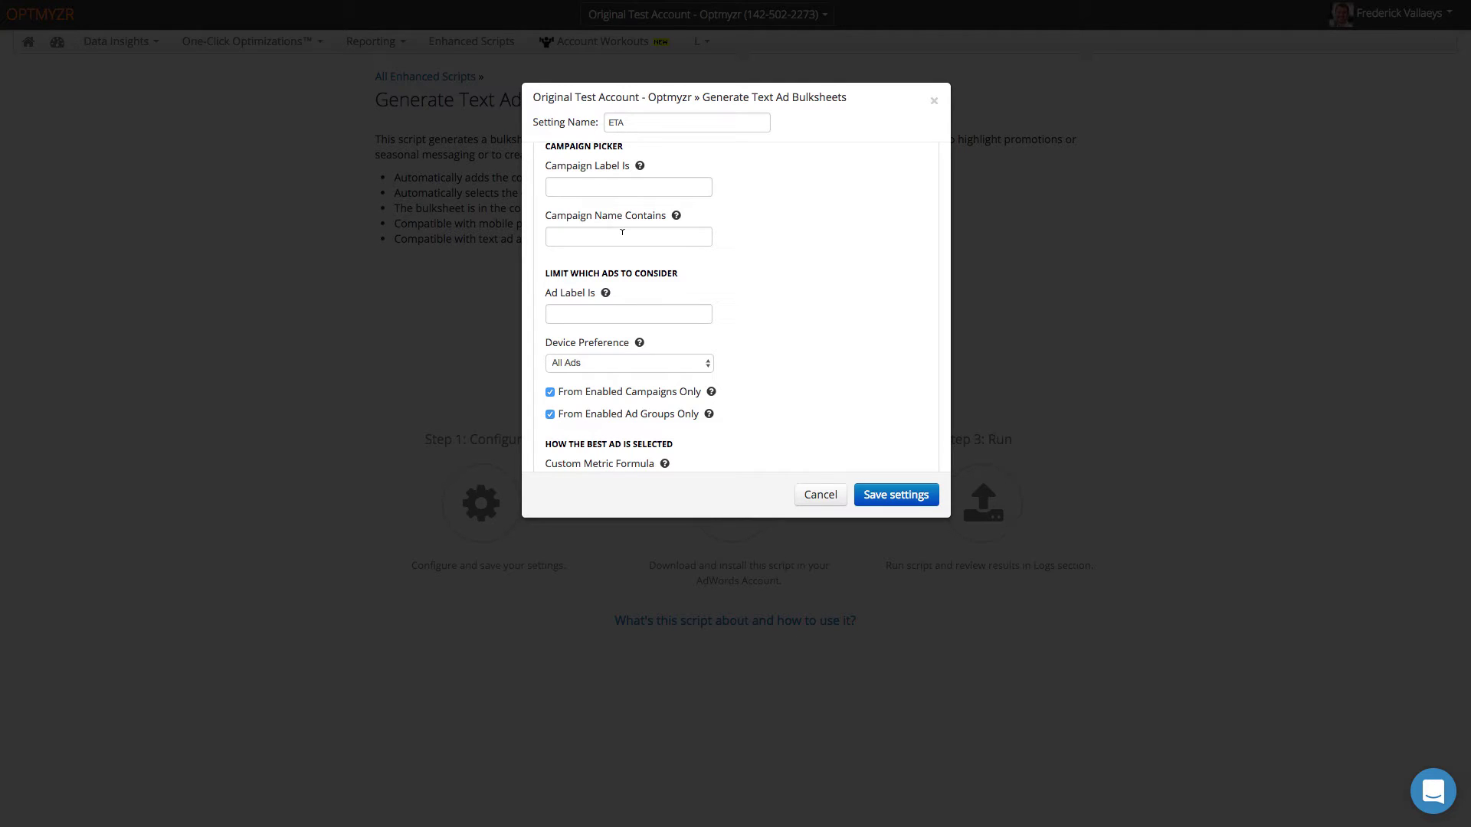
scroll(762, 289, down, 3)
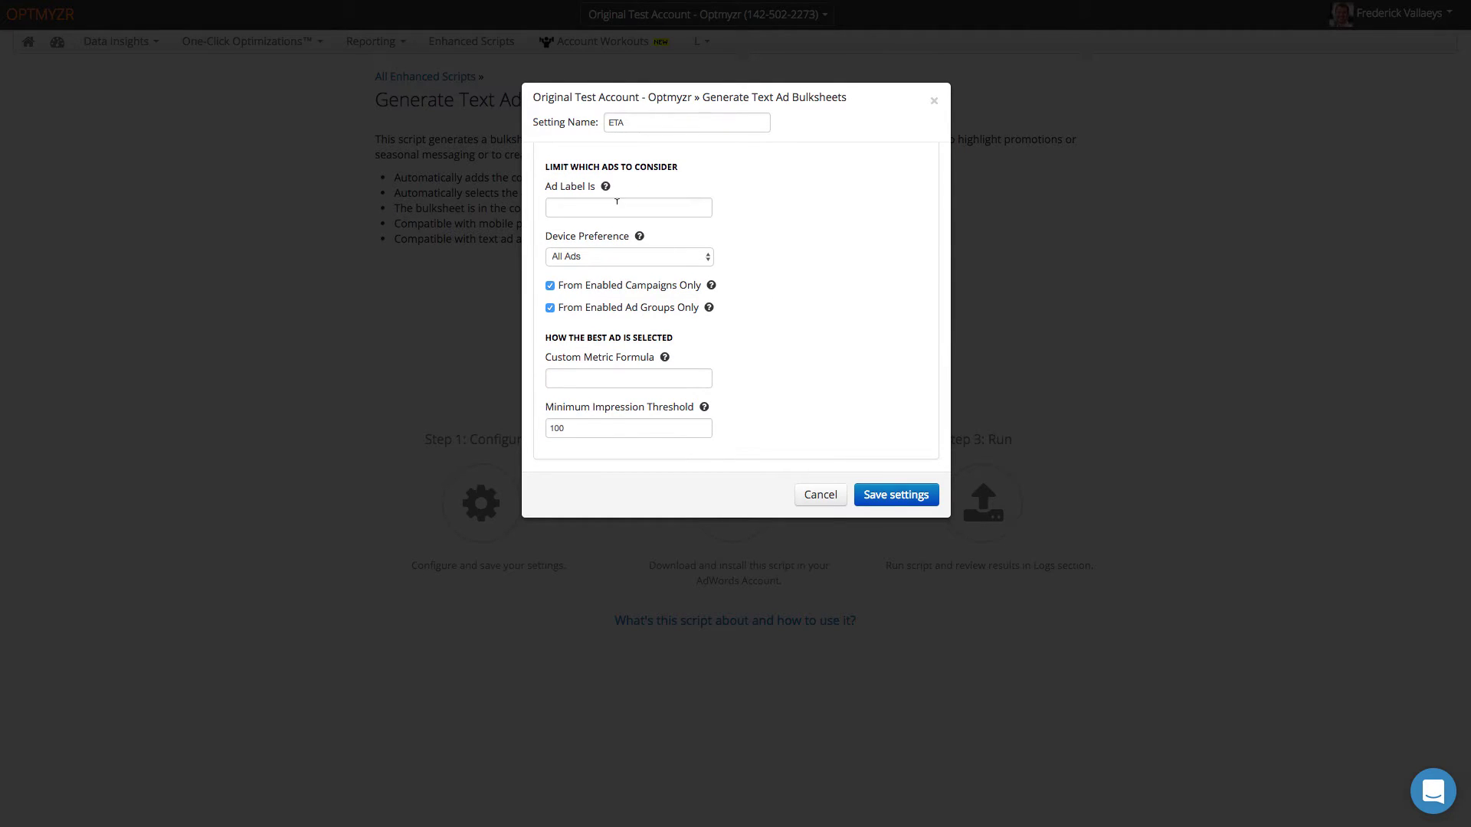
scroll(752, 268, down, 1)
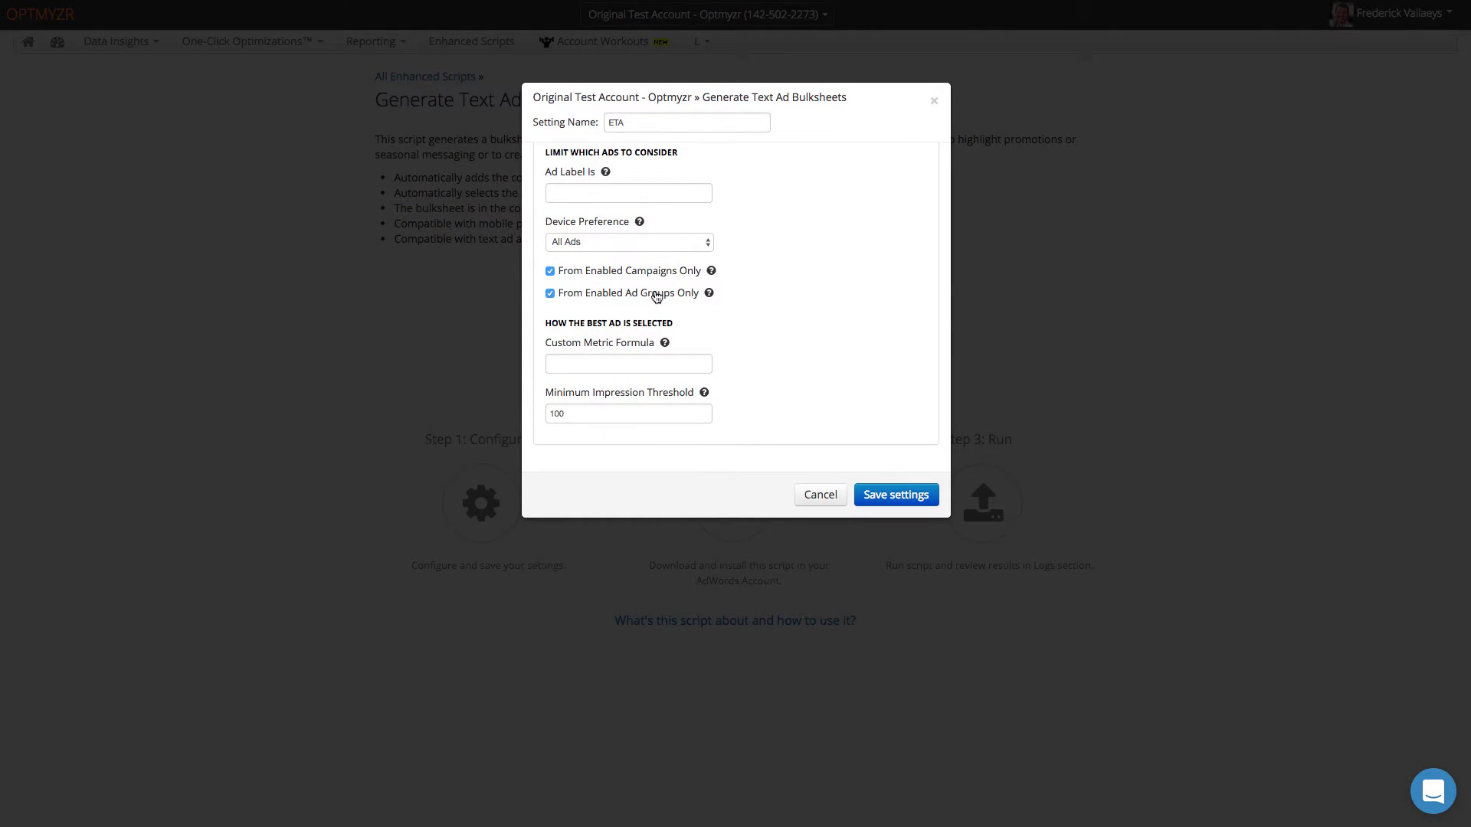
scroll(643, 280, up, 1)
scroll(641, 288, down, 1)
click(660, 360)
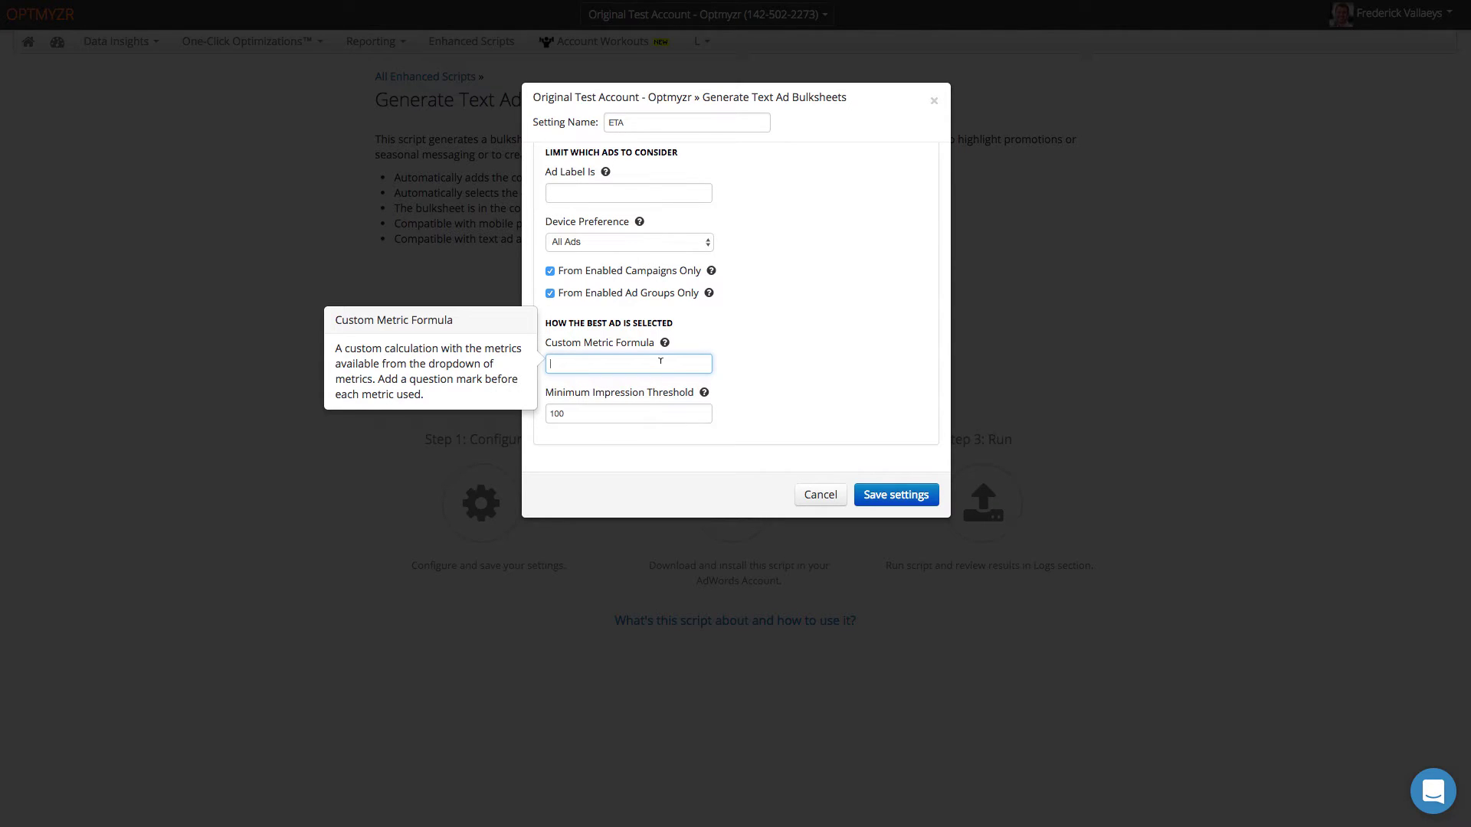
text(?)
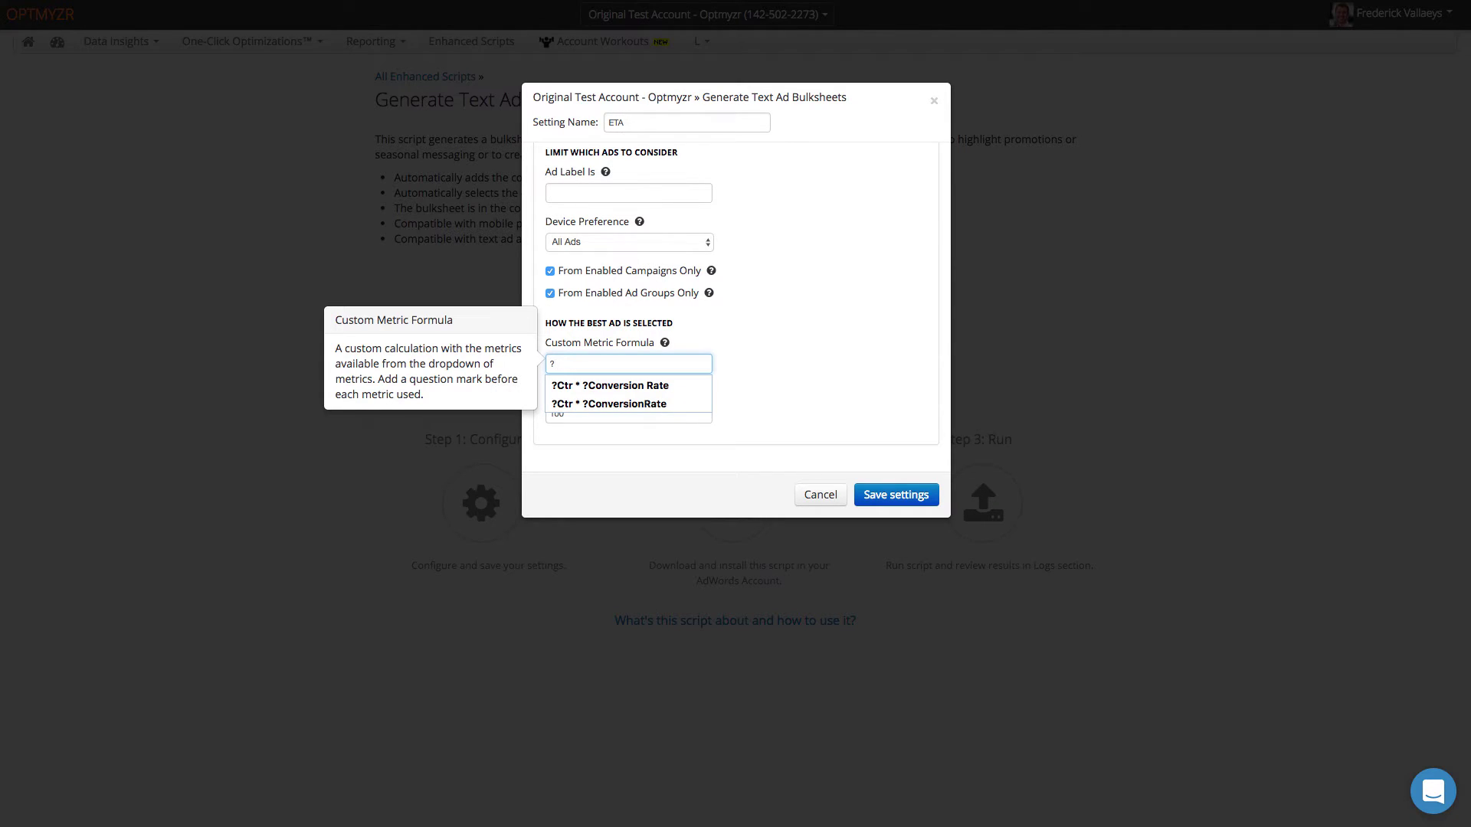
text(Ctr *)
key(Down)
key(Return)
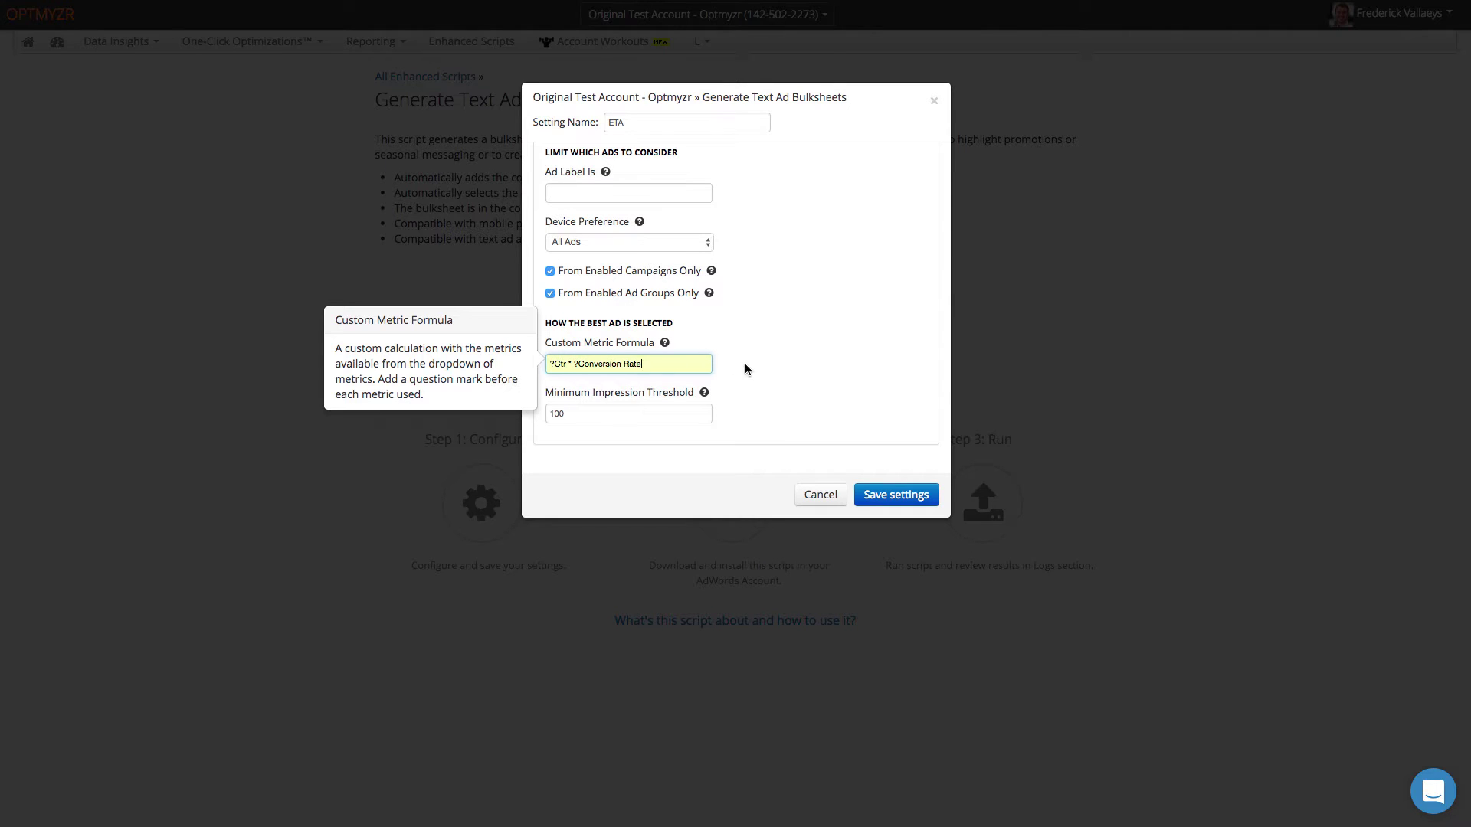
Step: Save the completed ETA setting and return to the script's list of settings
click(619, 412)
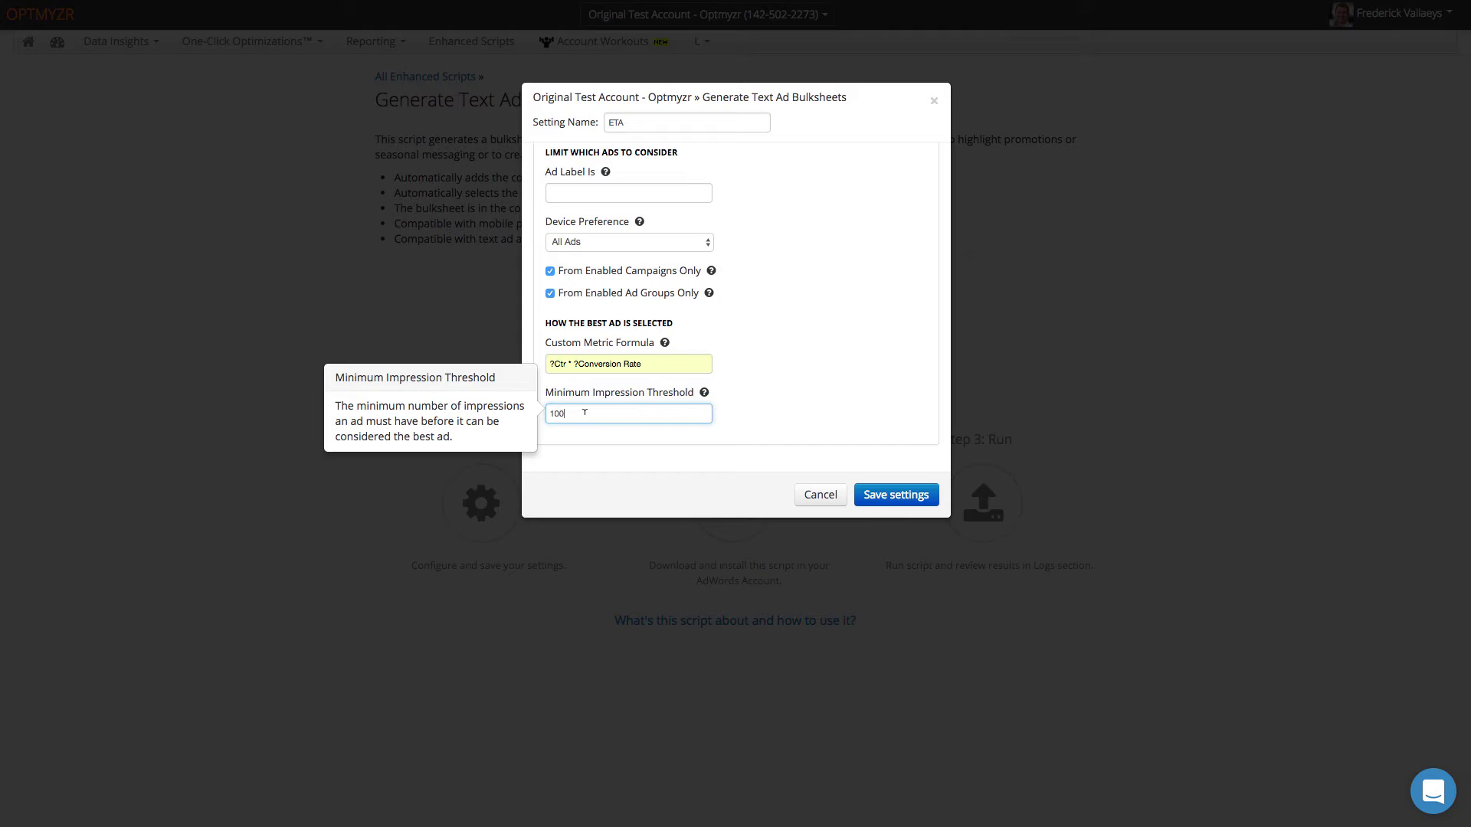
click(599, 435)
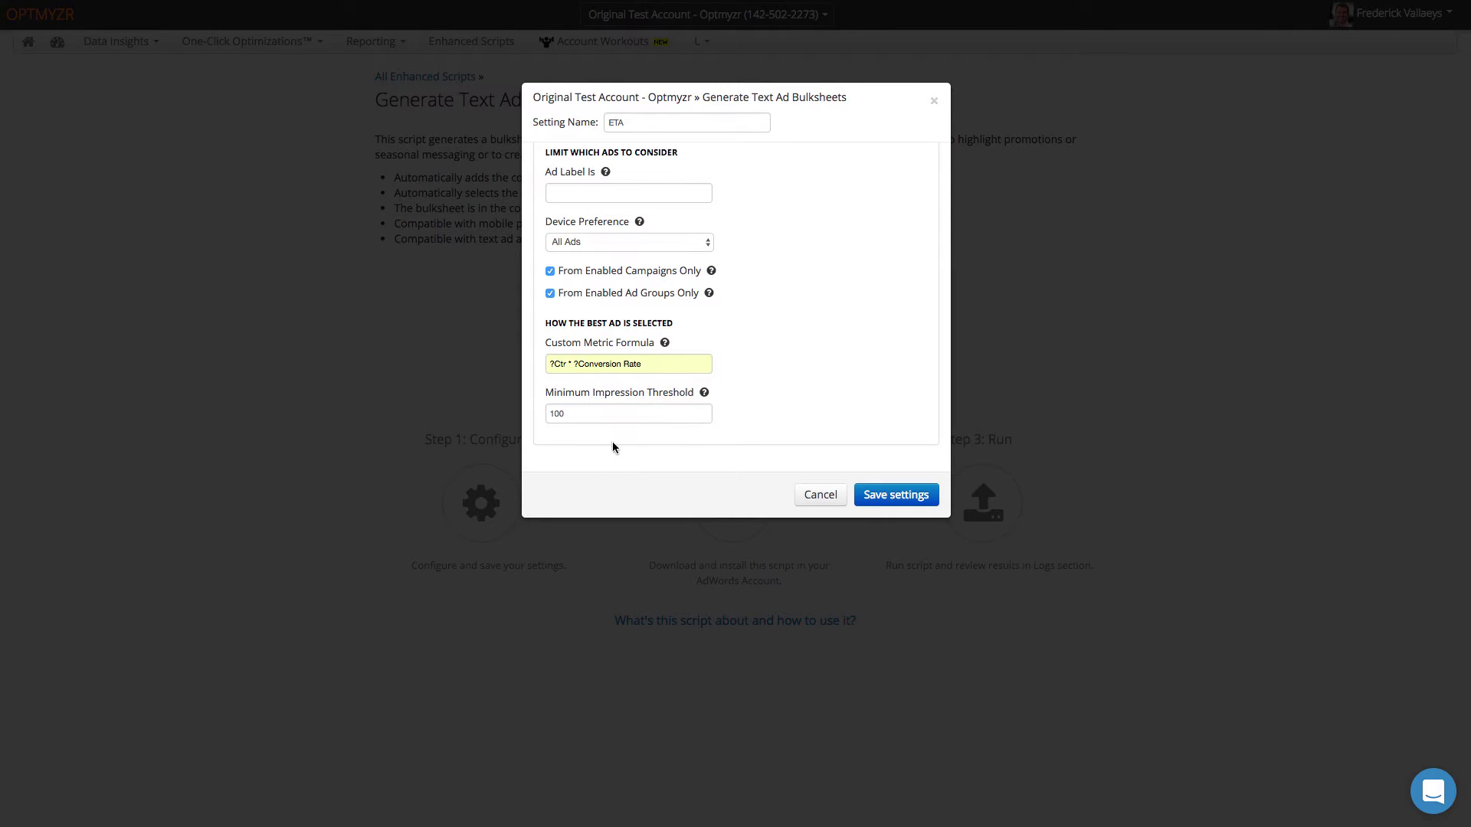
click(882, 497)
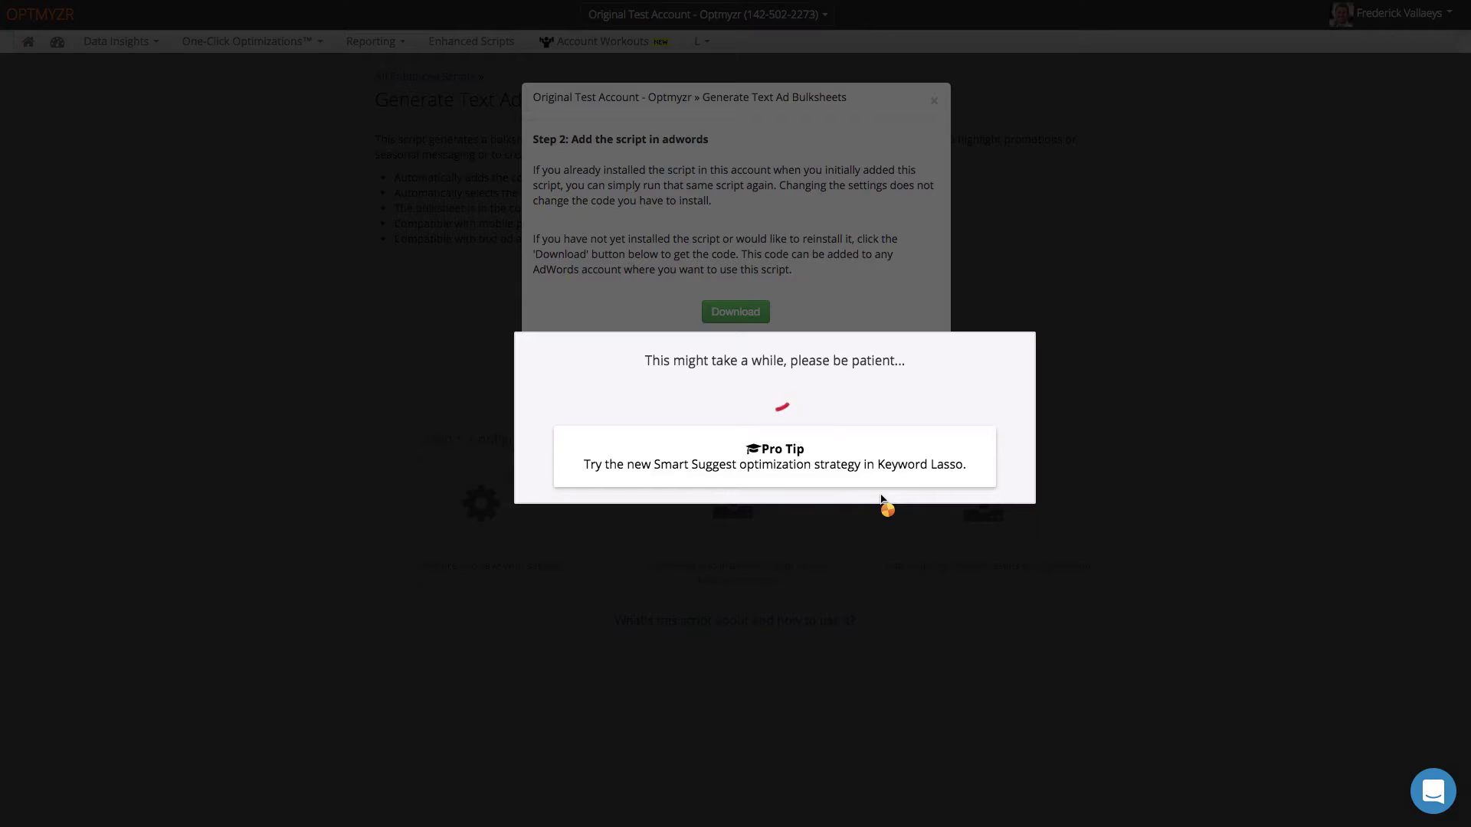
click(882, 498)
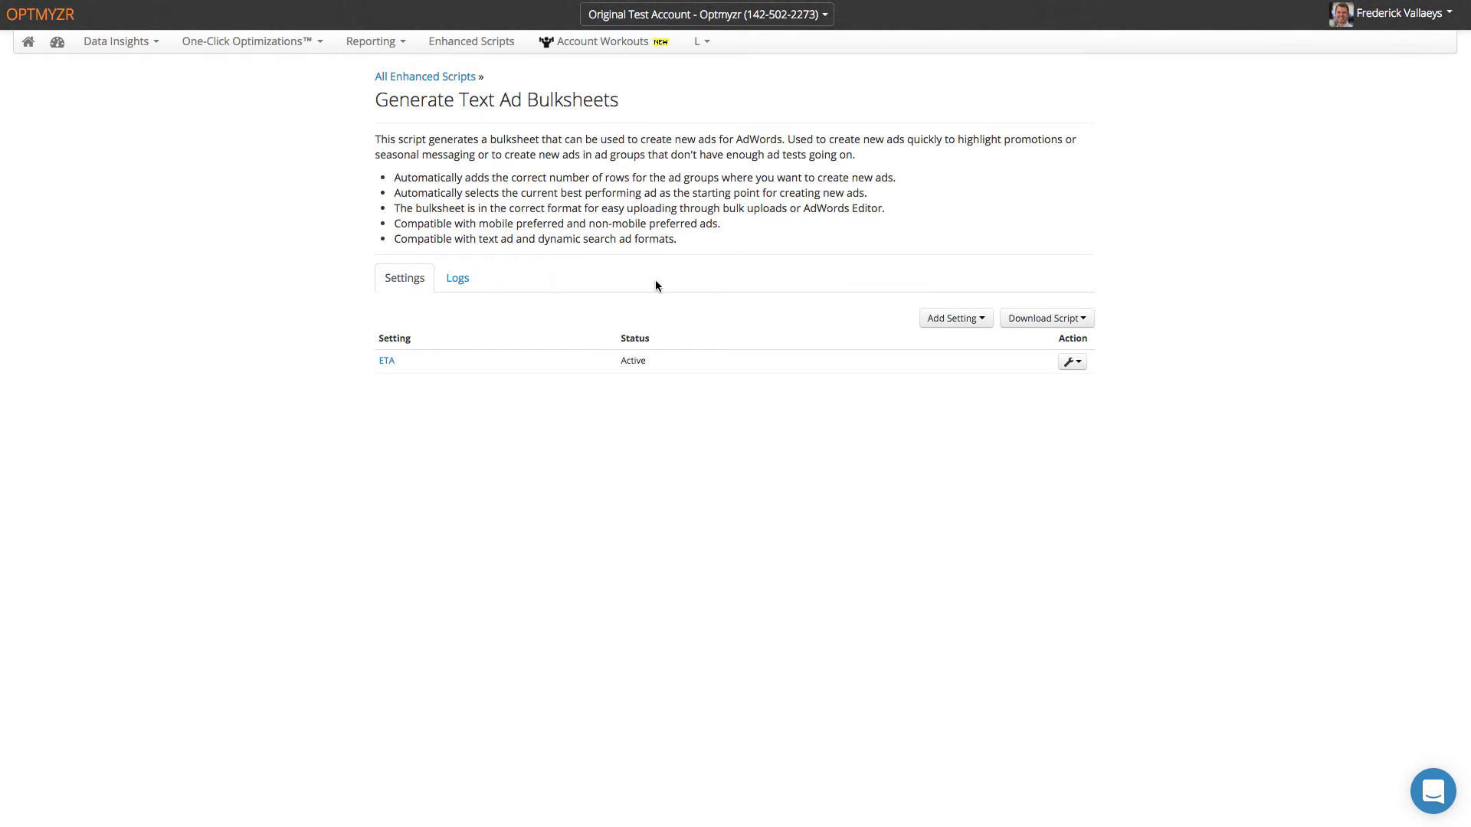
Step: From the script's logs, preview the most recent successful Eta run's bulk ad sheet and open it in a separate browser tab
click(457, 279)
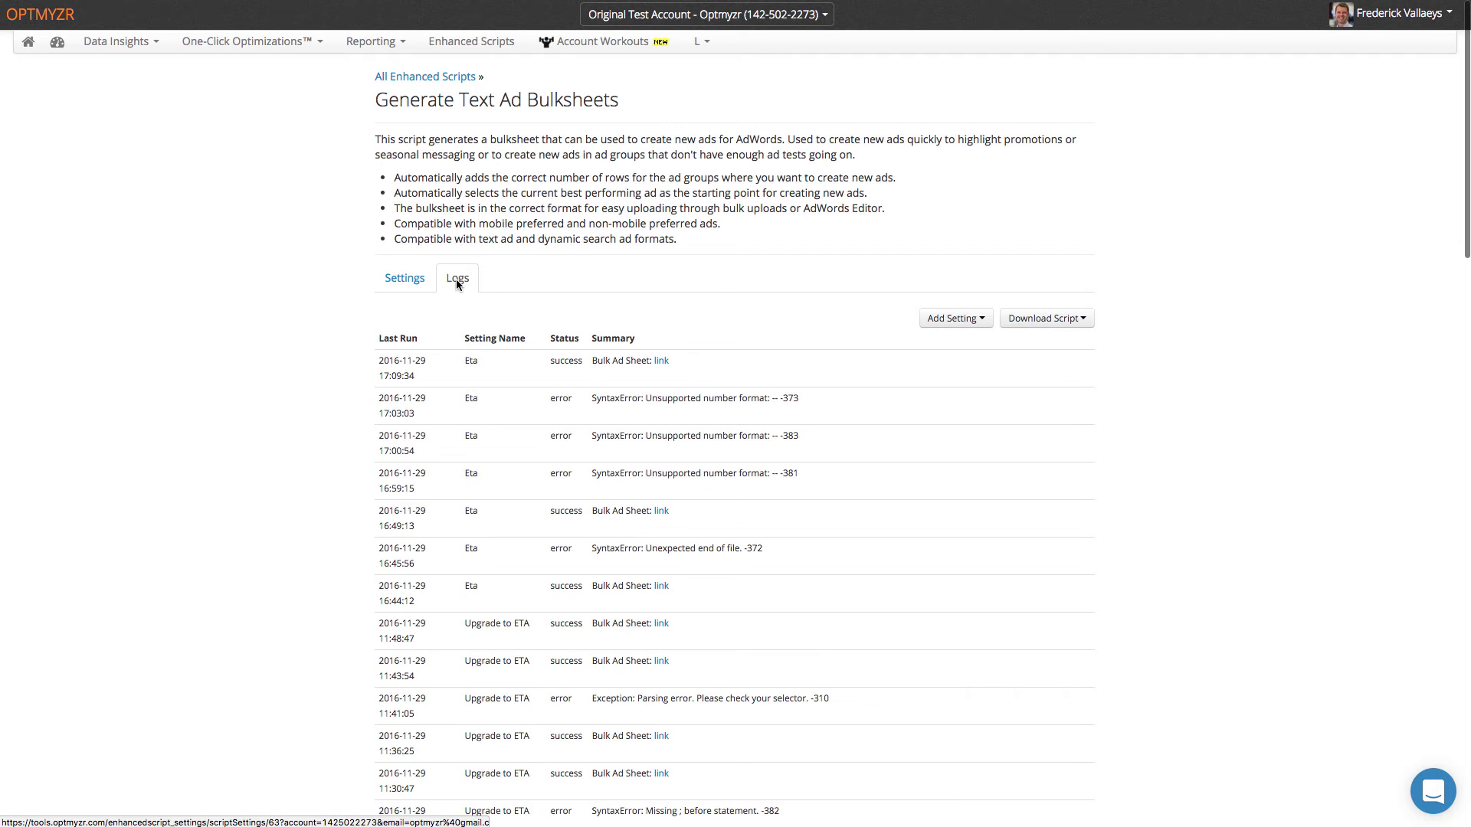
click(661, 364)
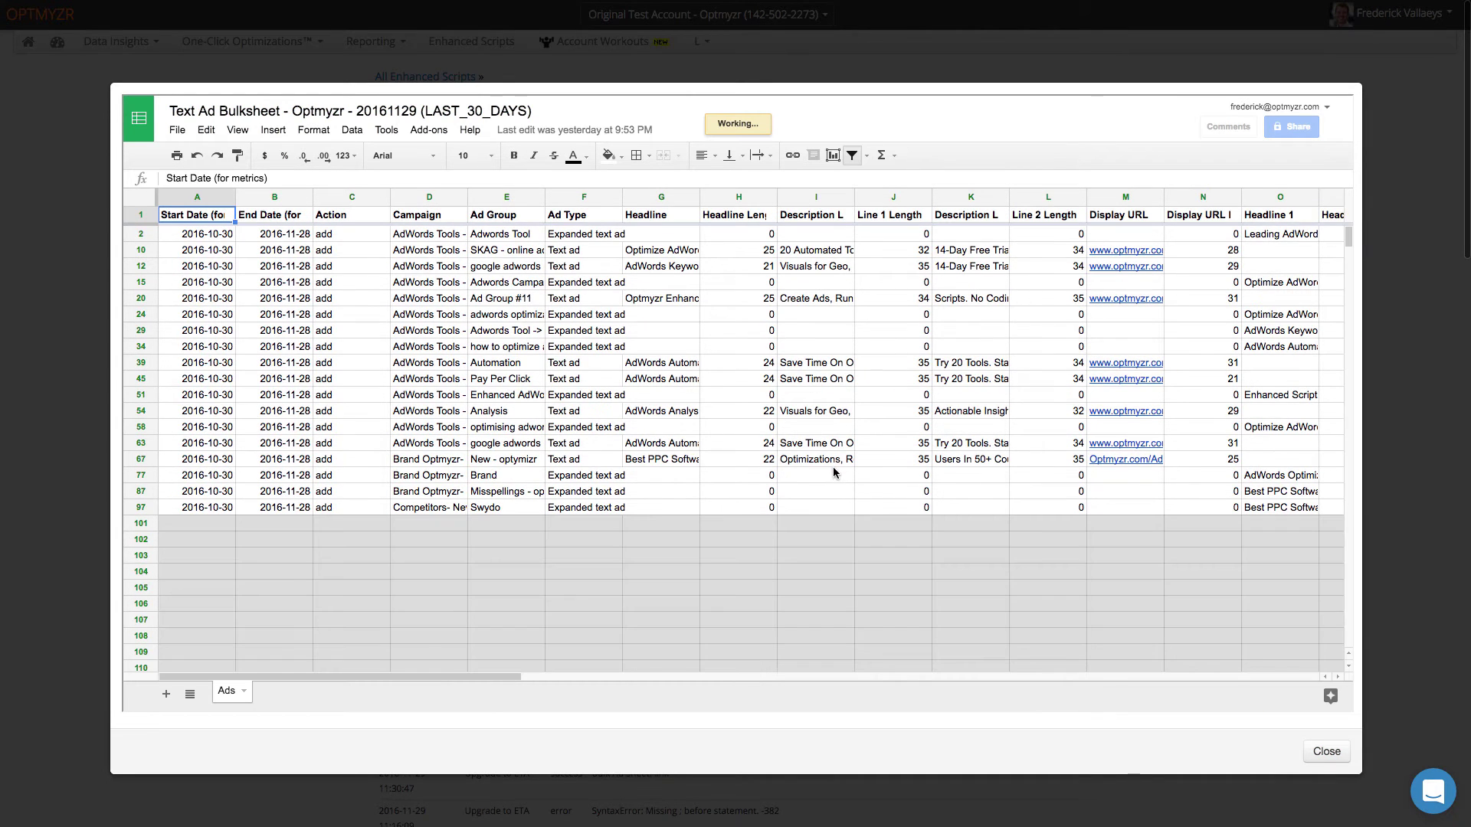
click(1321, 755)
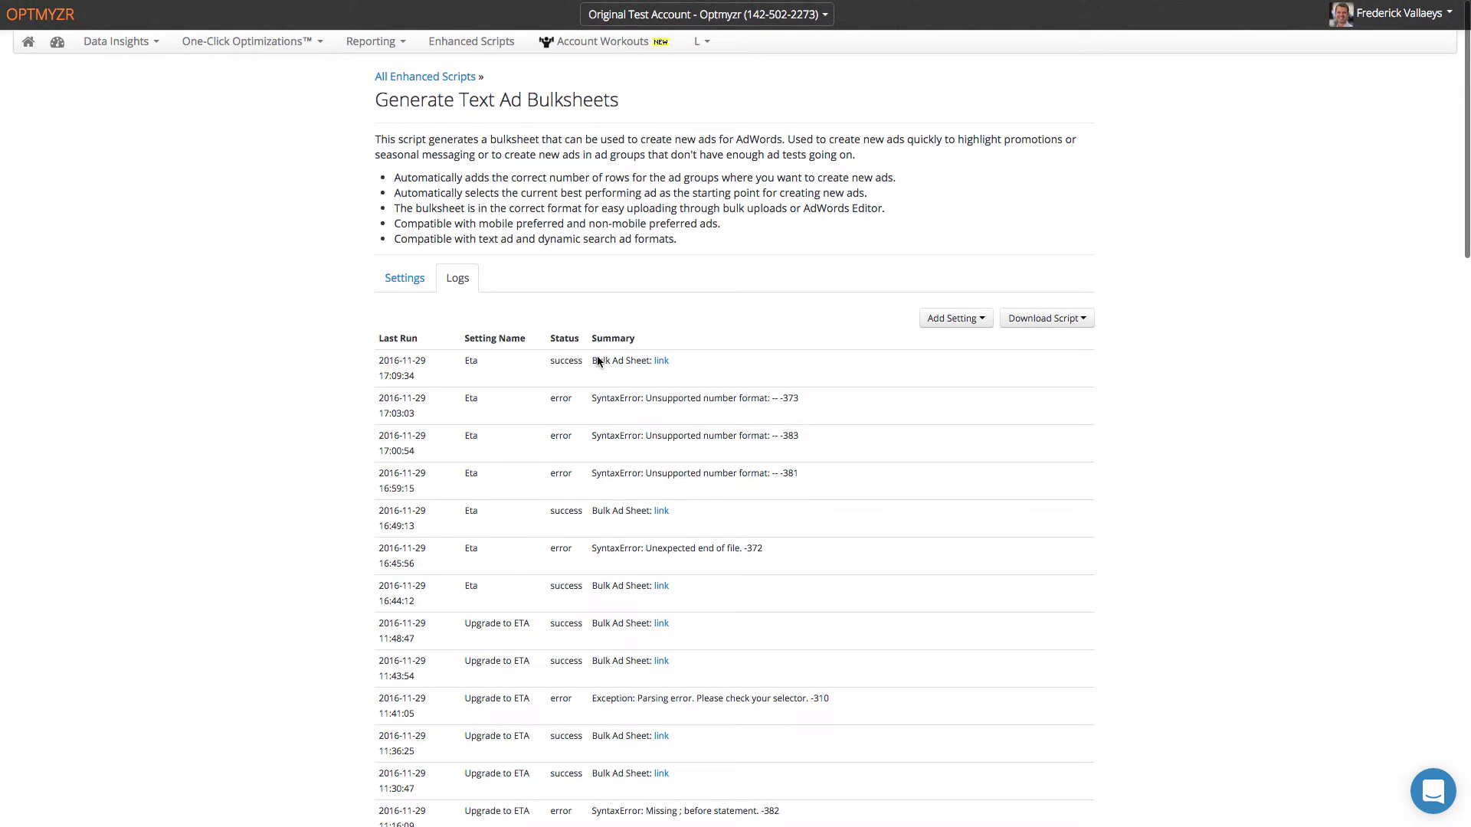
right_click(662, 361)
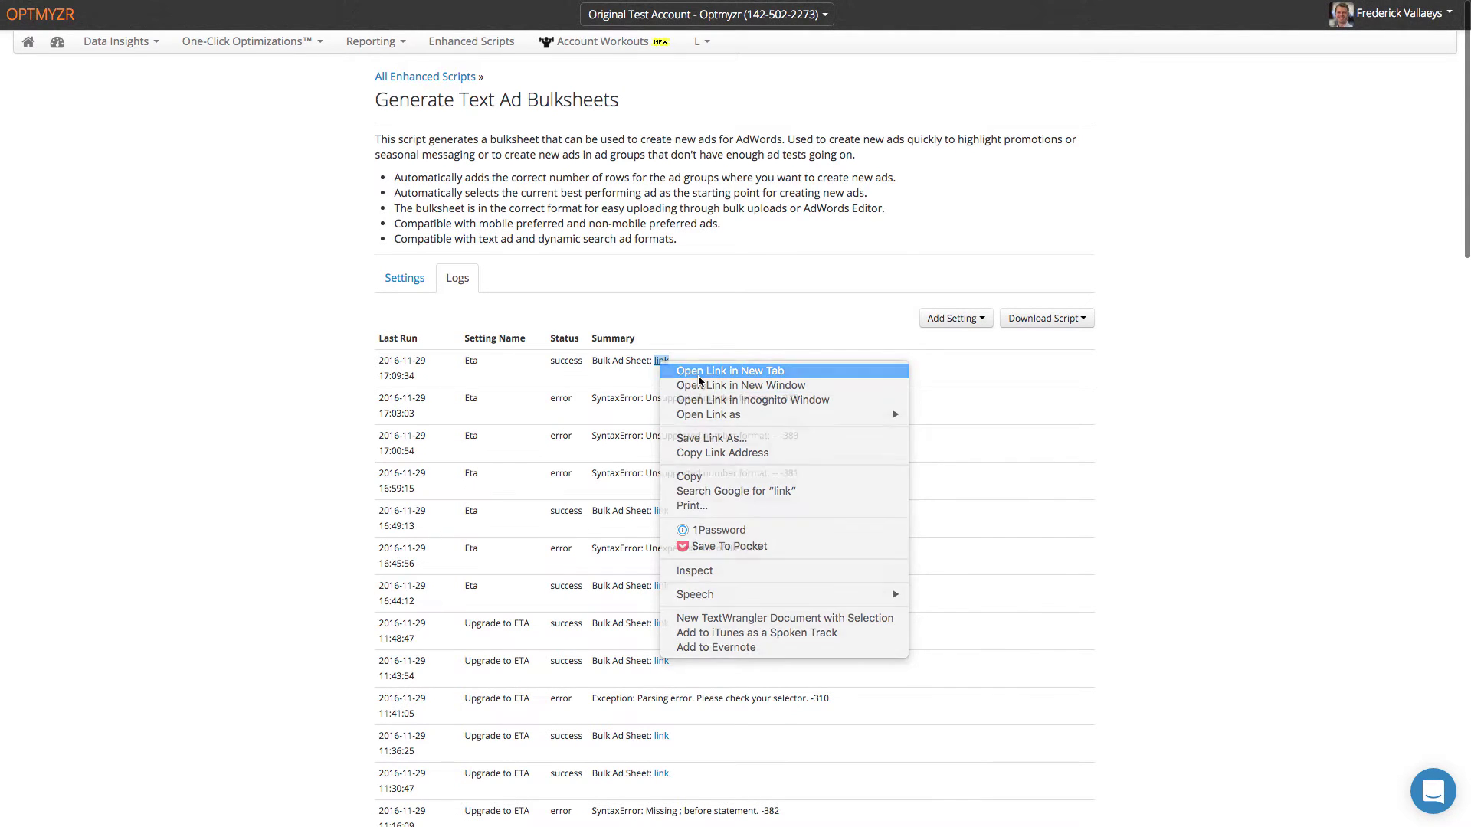
click(696, 372)
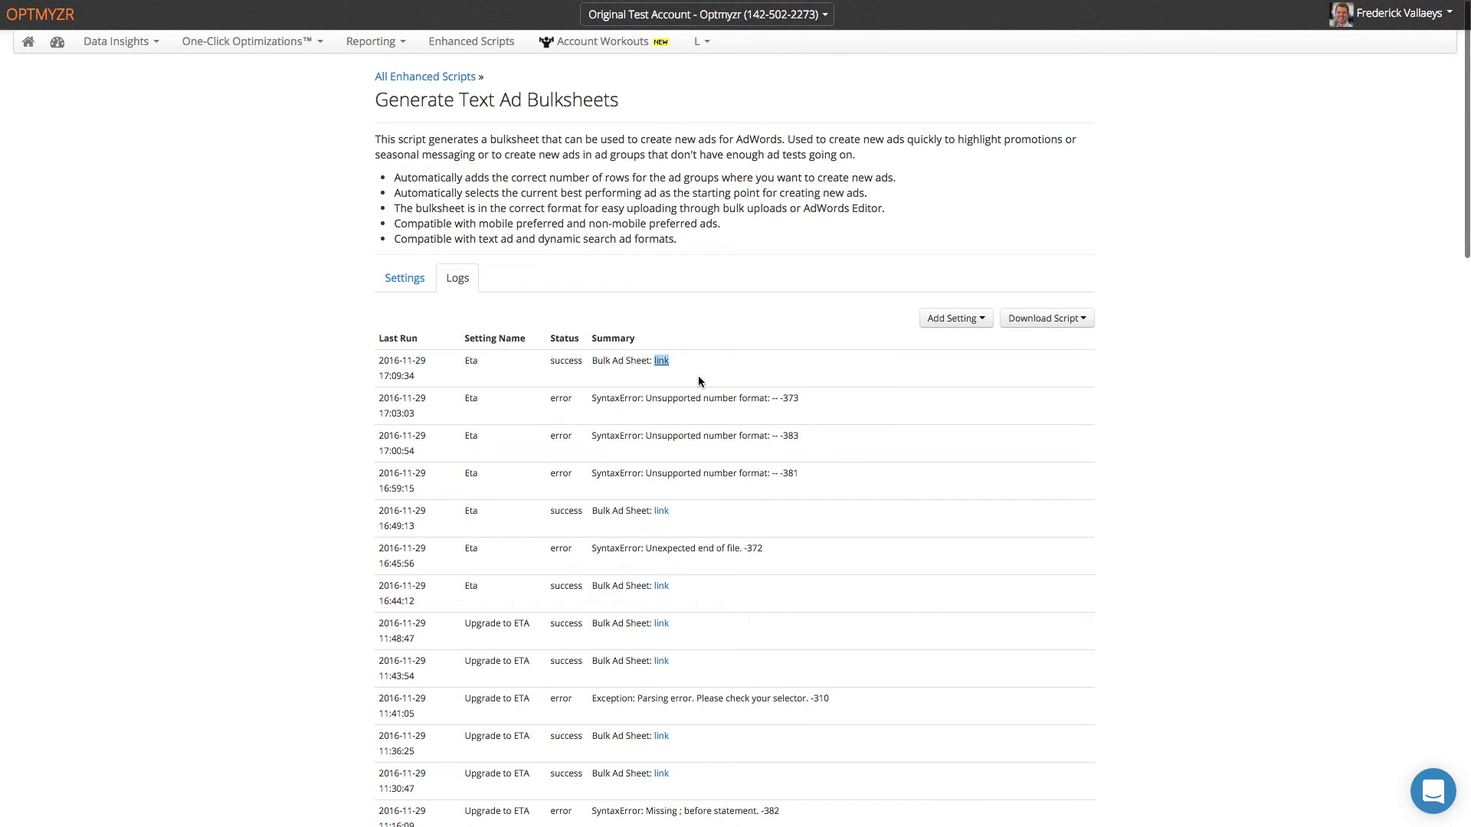
click(660, 362)
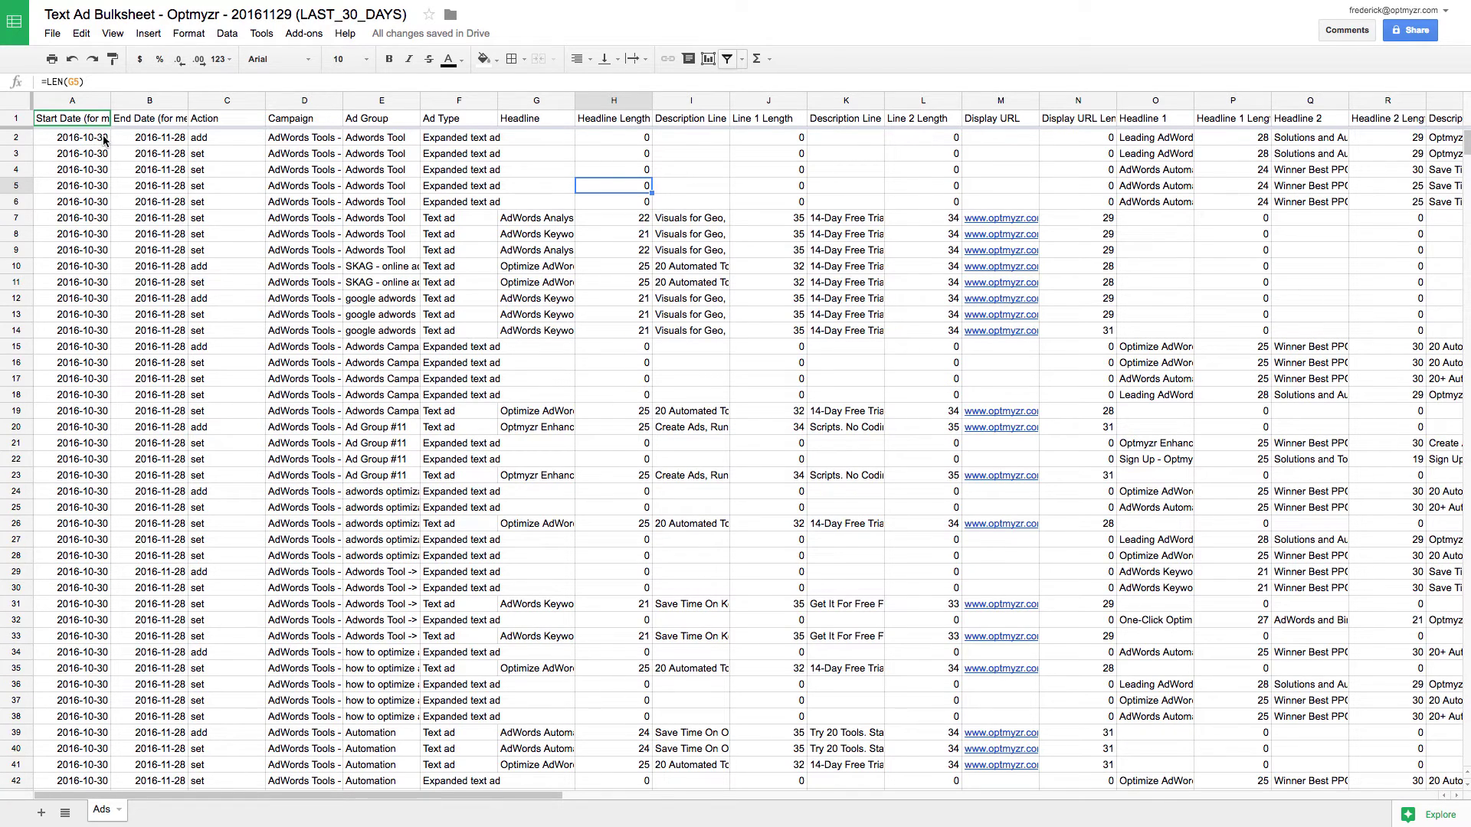
Step: Examine the Action and Ad Type columns of the bulksheet, comparing add with set rows and expanded text ads with text ads
click(202, 141)
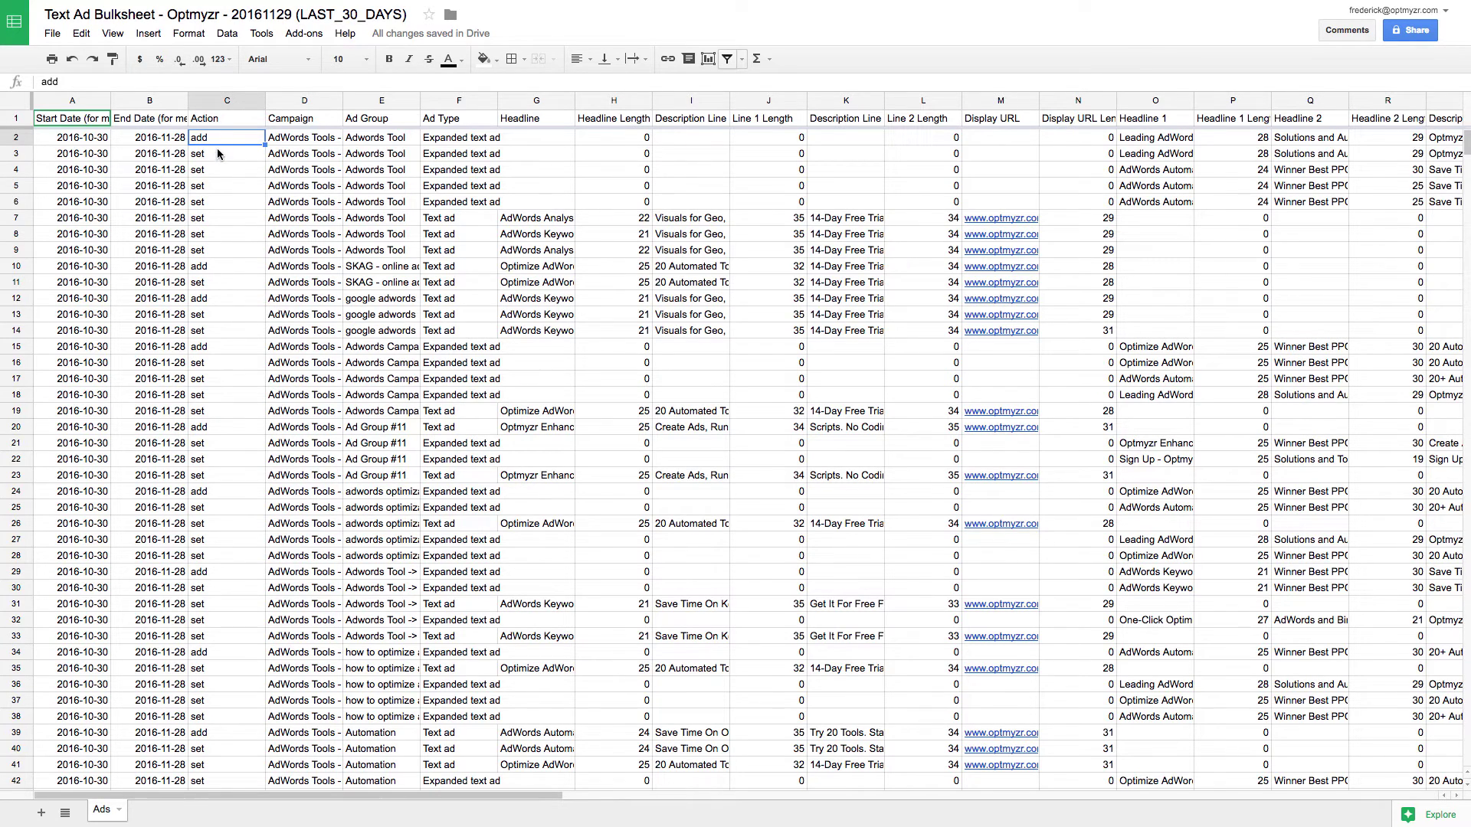
click(208, 155)
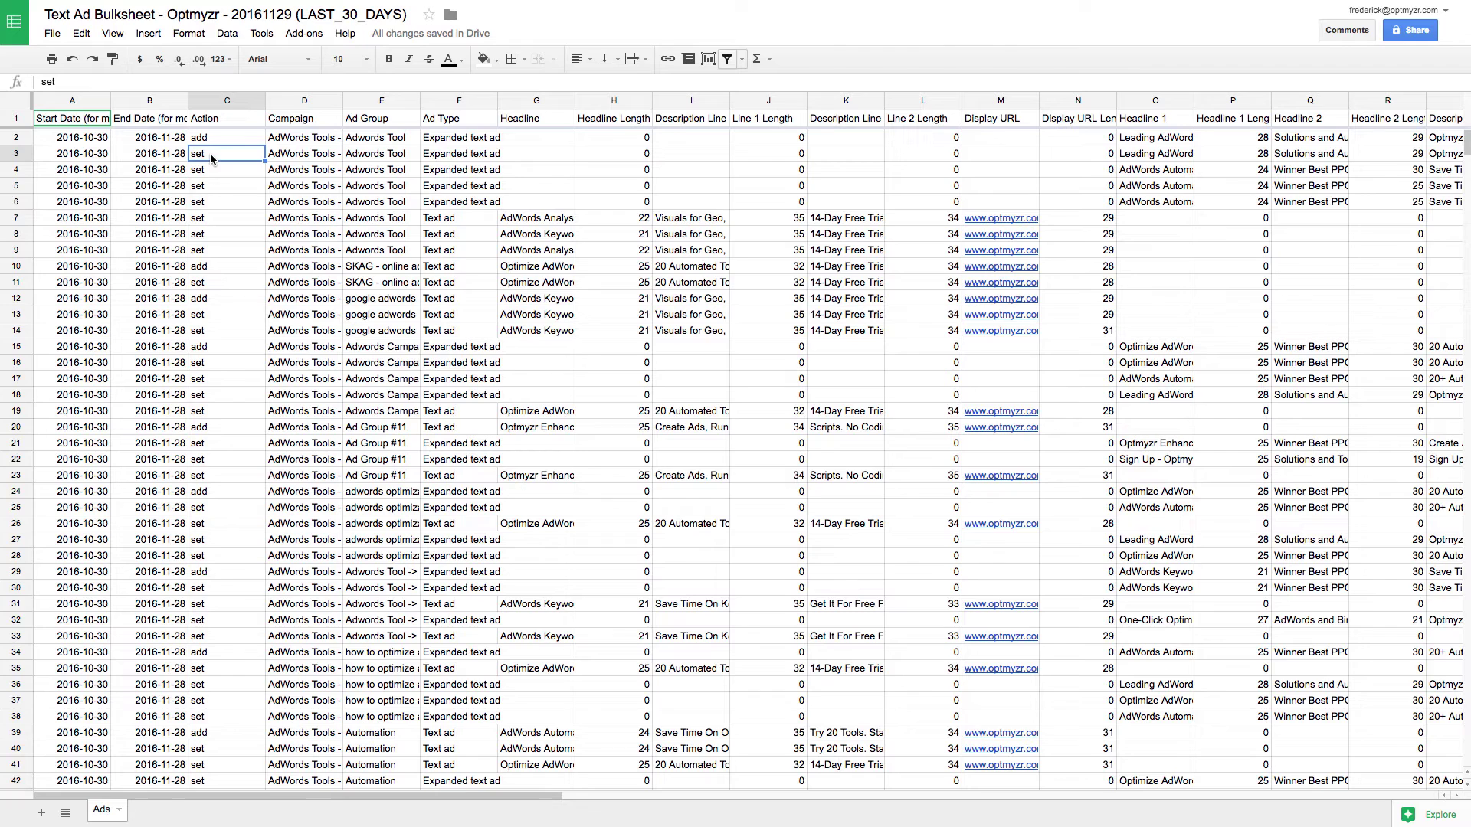
click(217, 138)
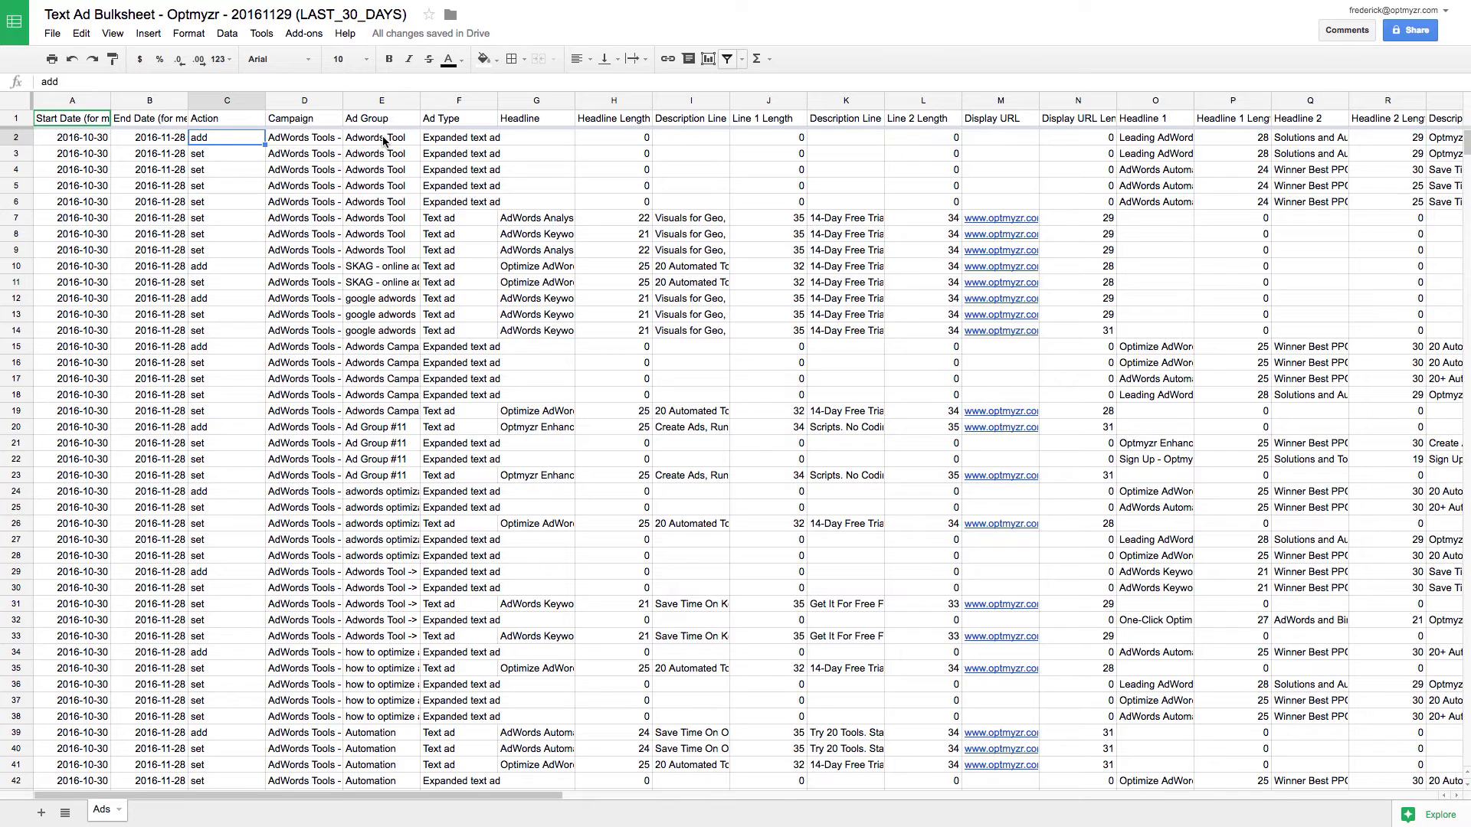
click(446, 143)
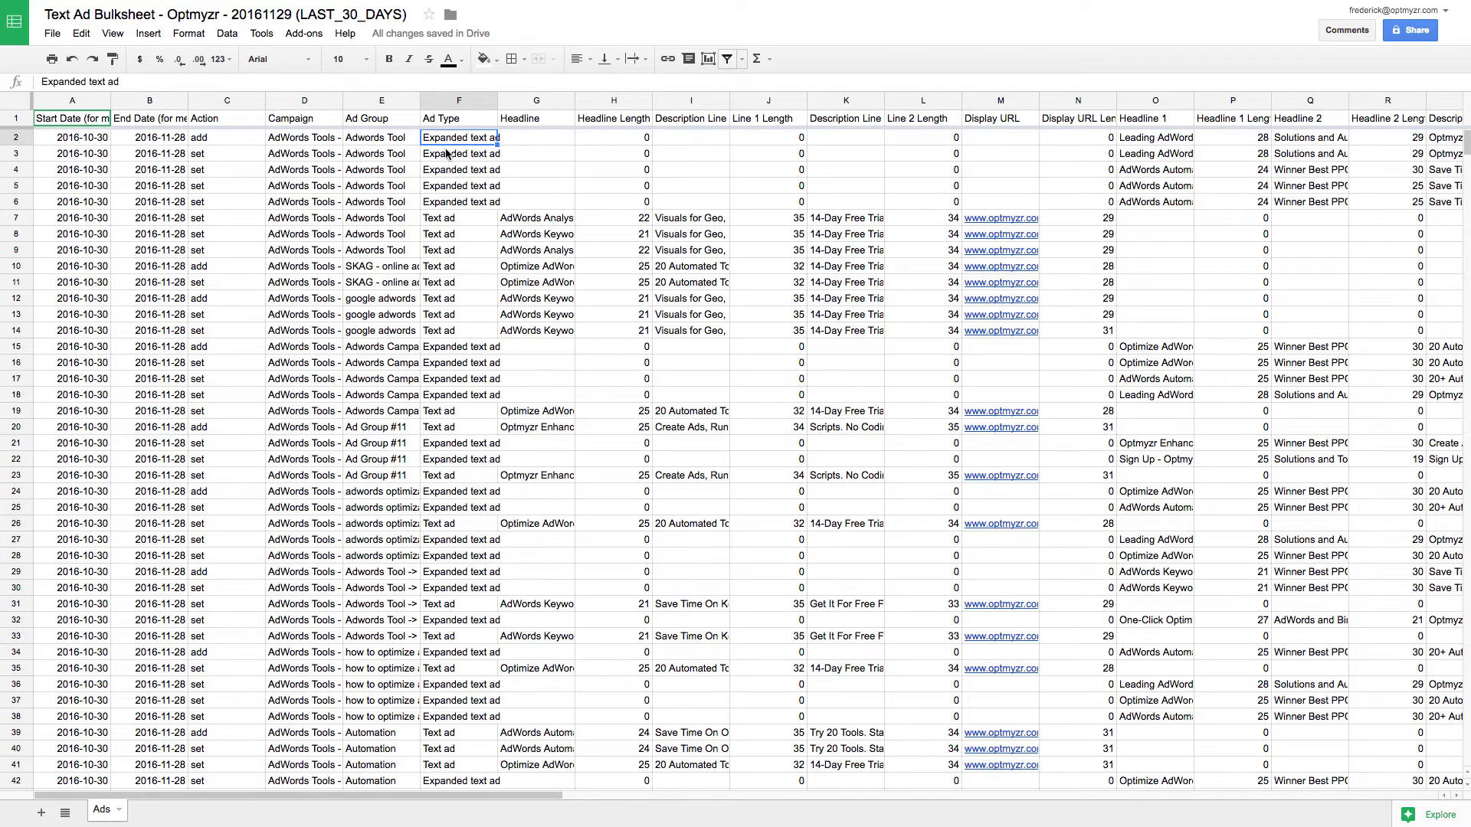
click(449, 222)
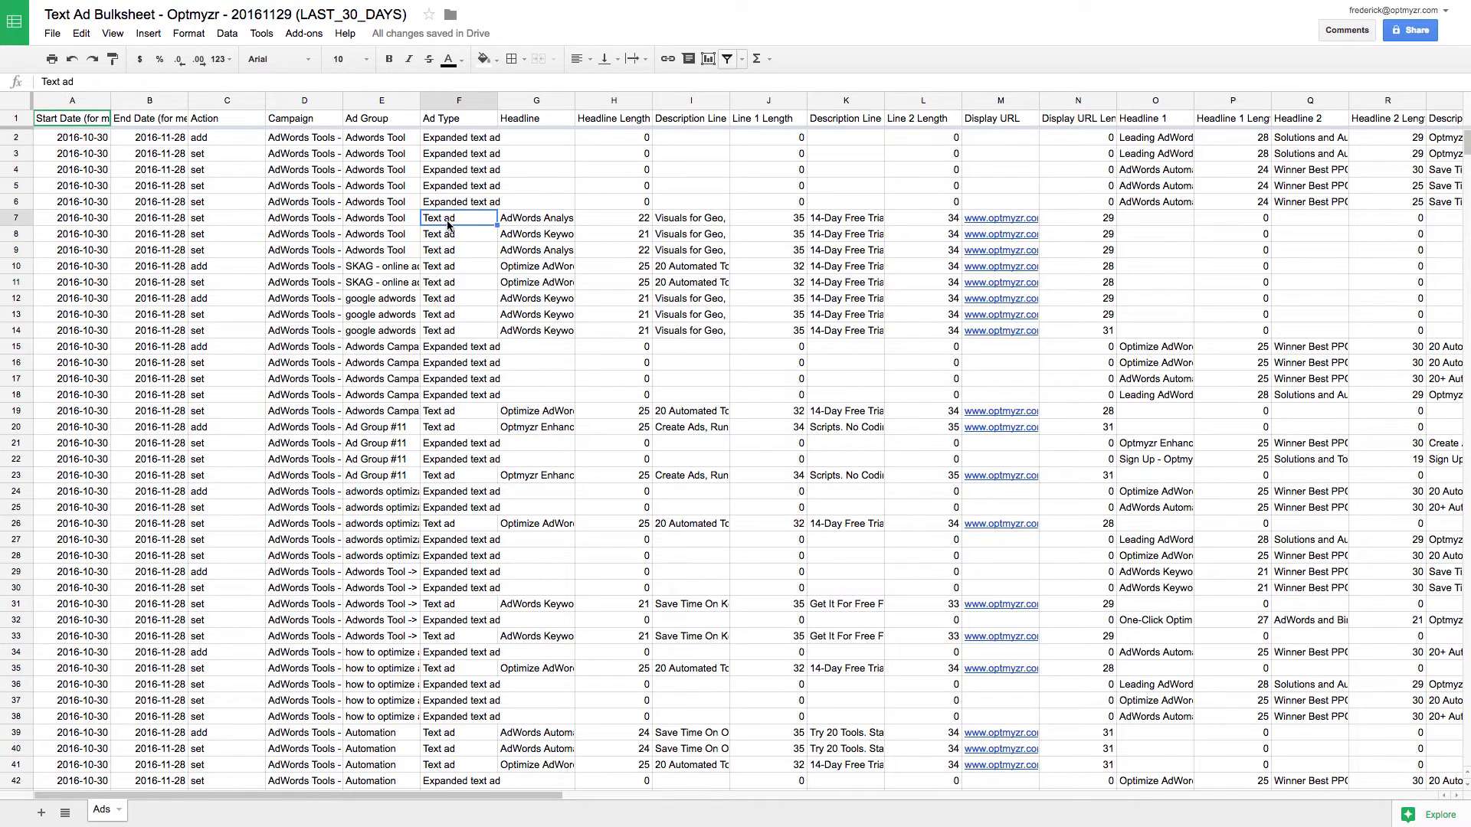
click(458, 143)
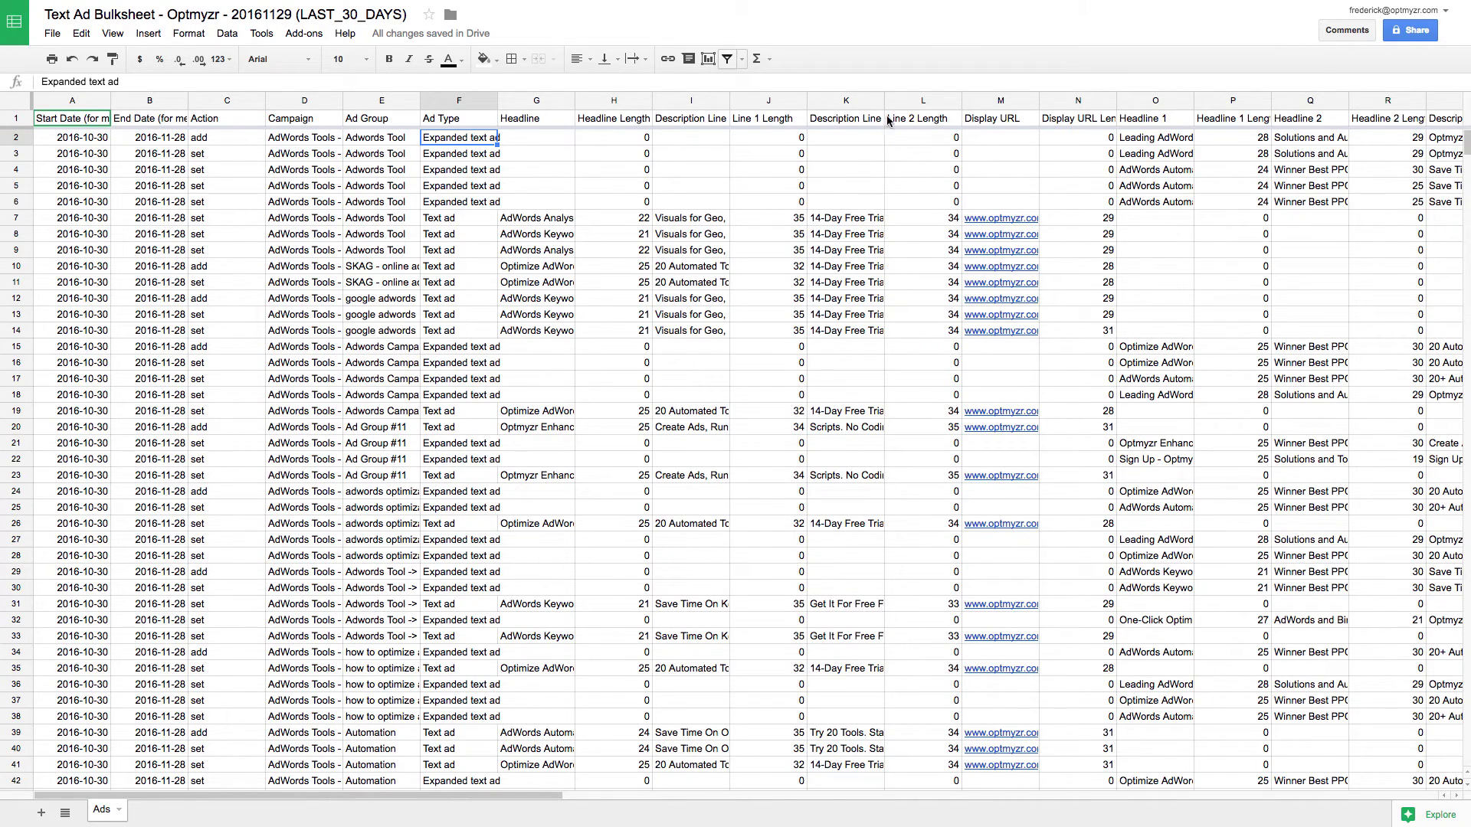
Step: Examine the bulksheet's expanded text ad fields, their length columns, the URLs and the performance metrics
scroll(1134, 162, right, 3)
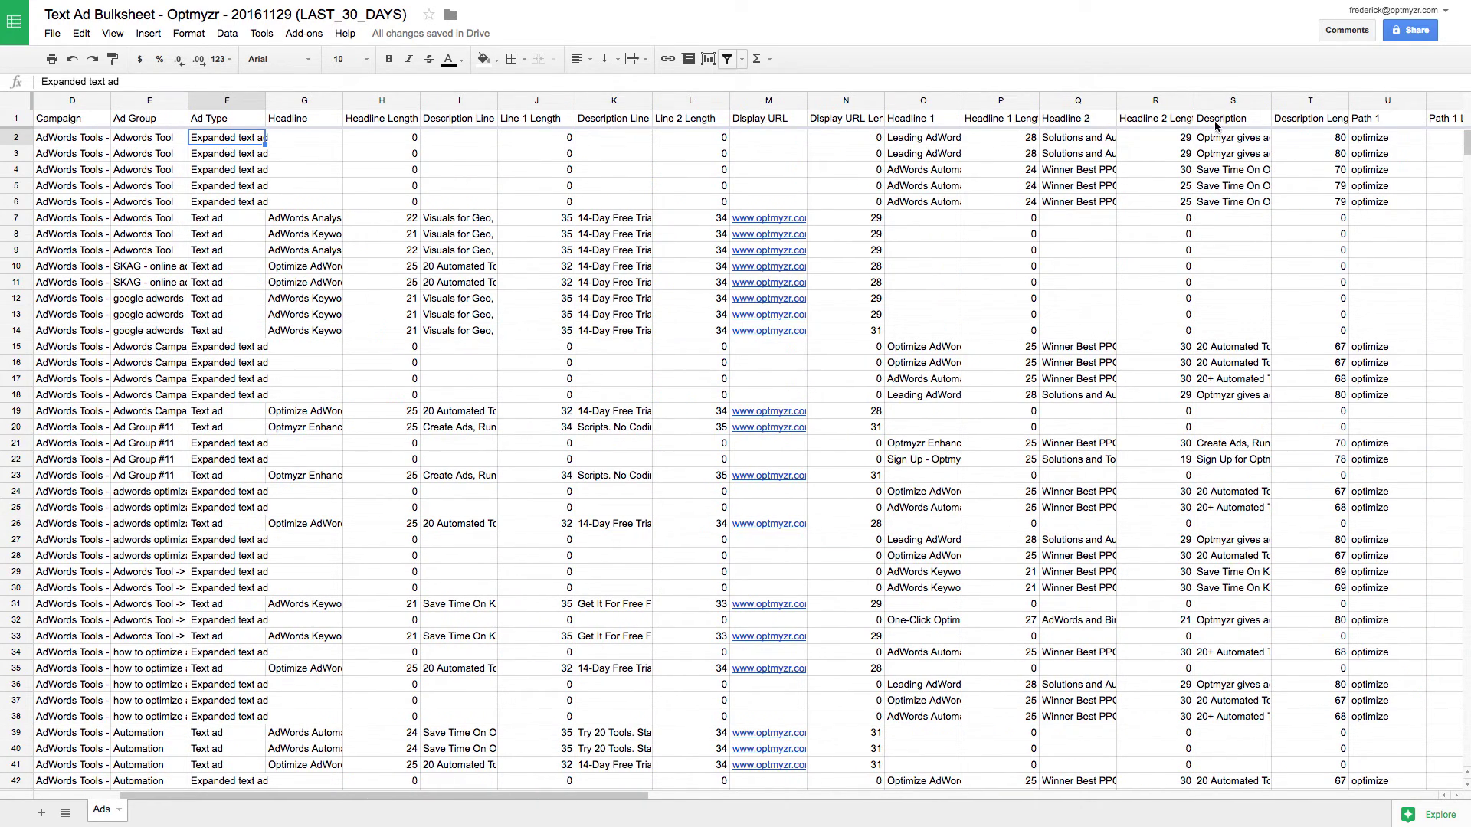
click(1144, 139)
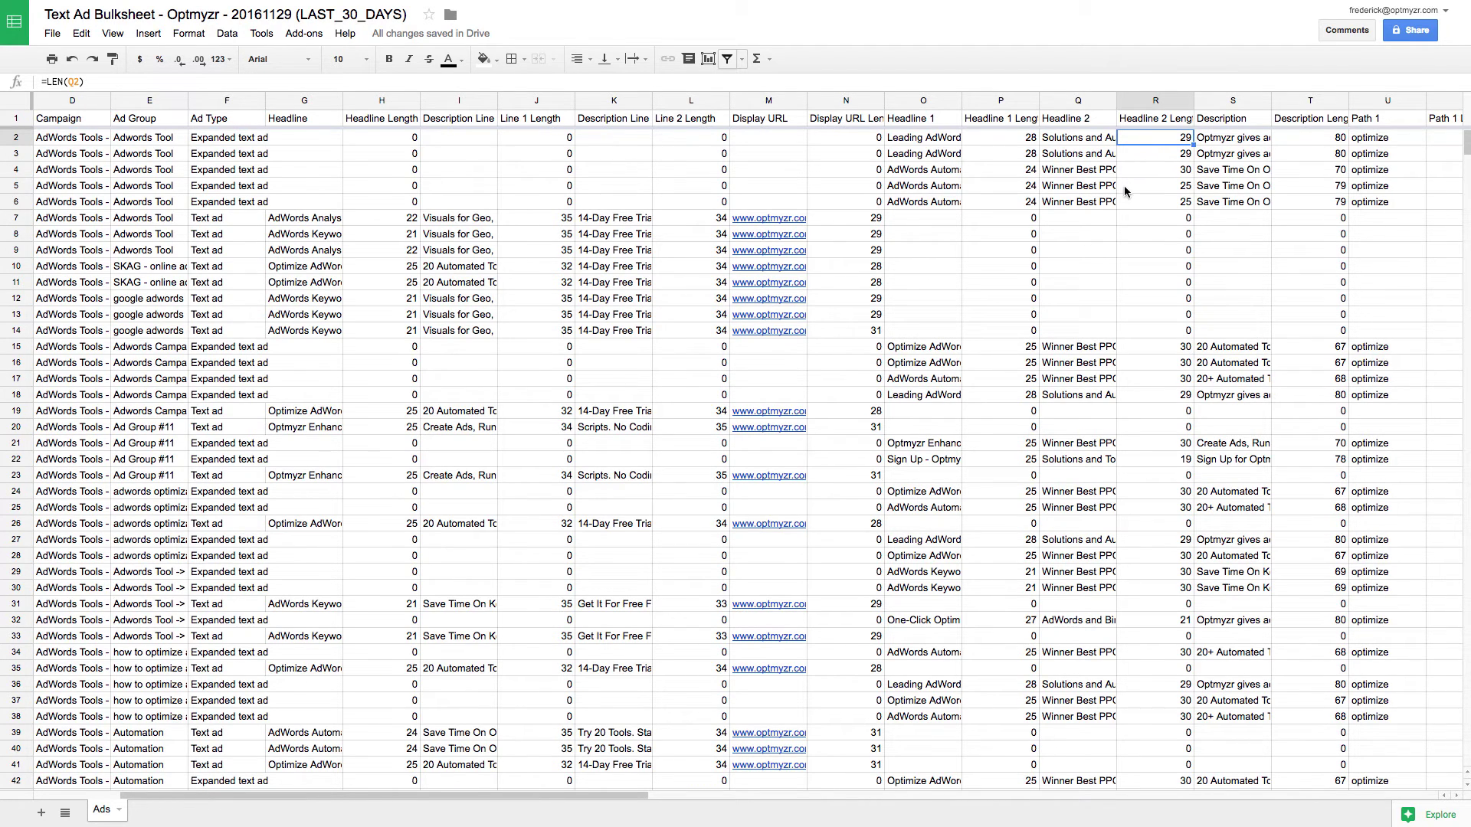
scroll(1124, 186, right, 7)
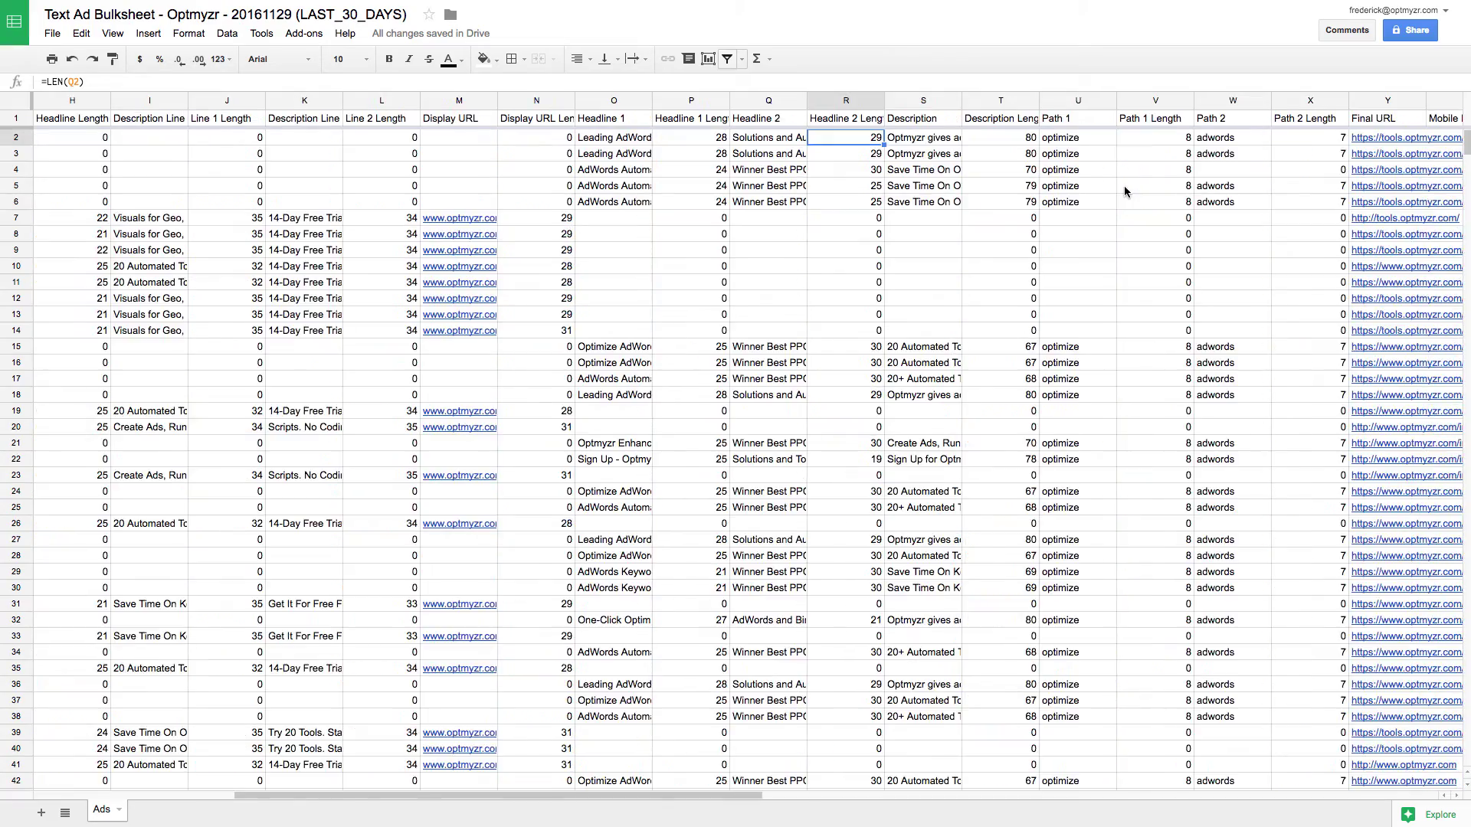
scroll(1124, 187, right, 9)
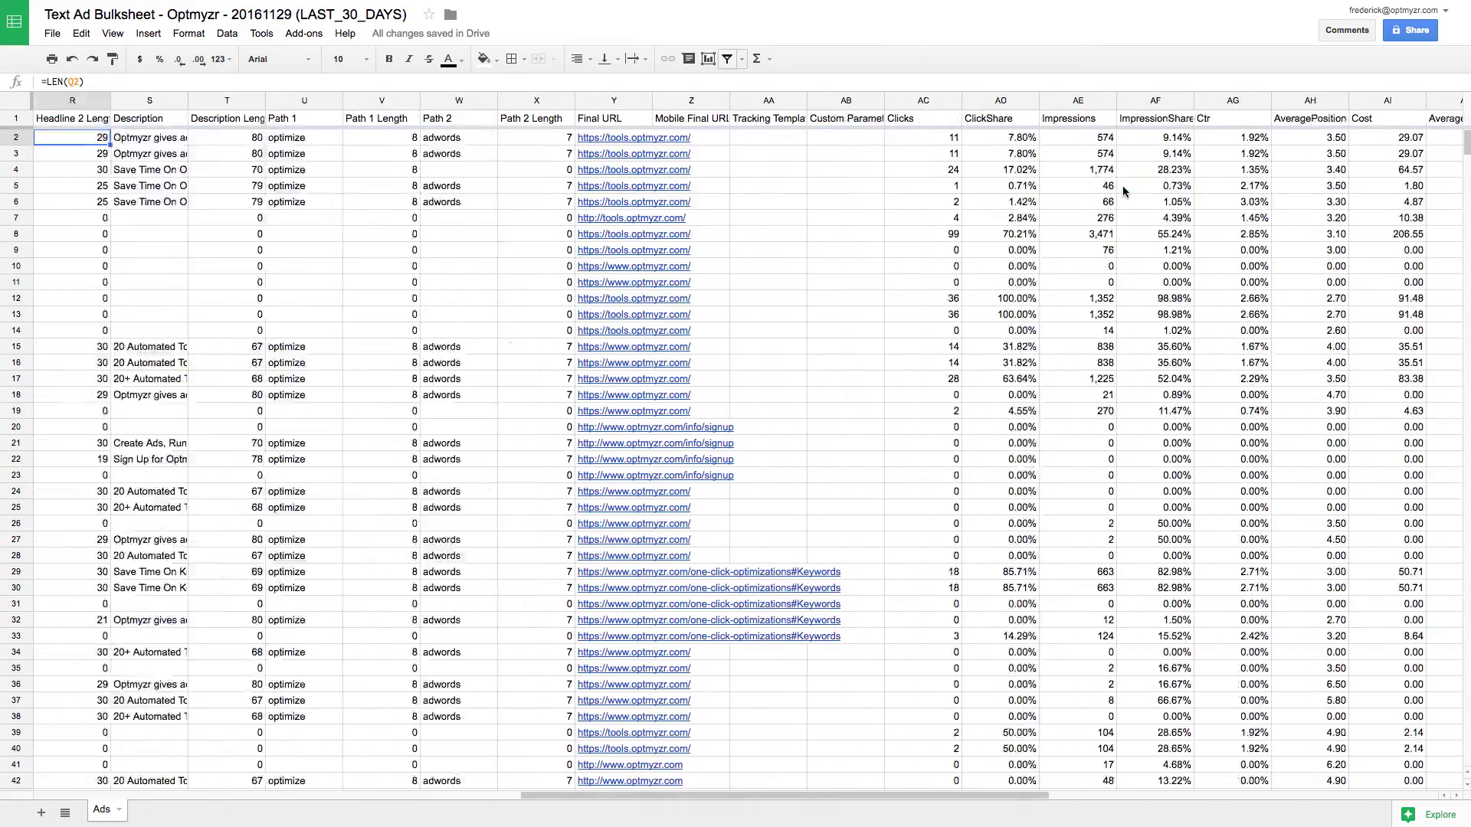
scroll(1123, 185, right, 3)
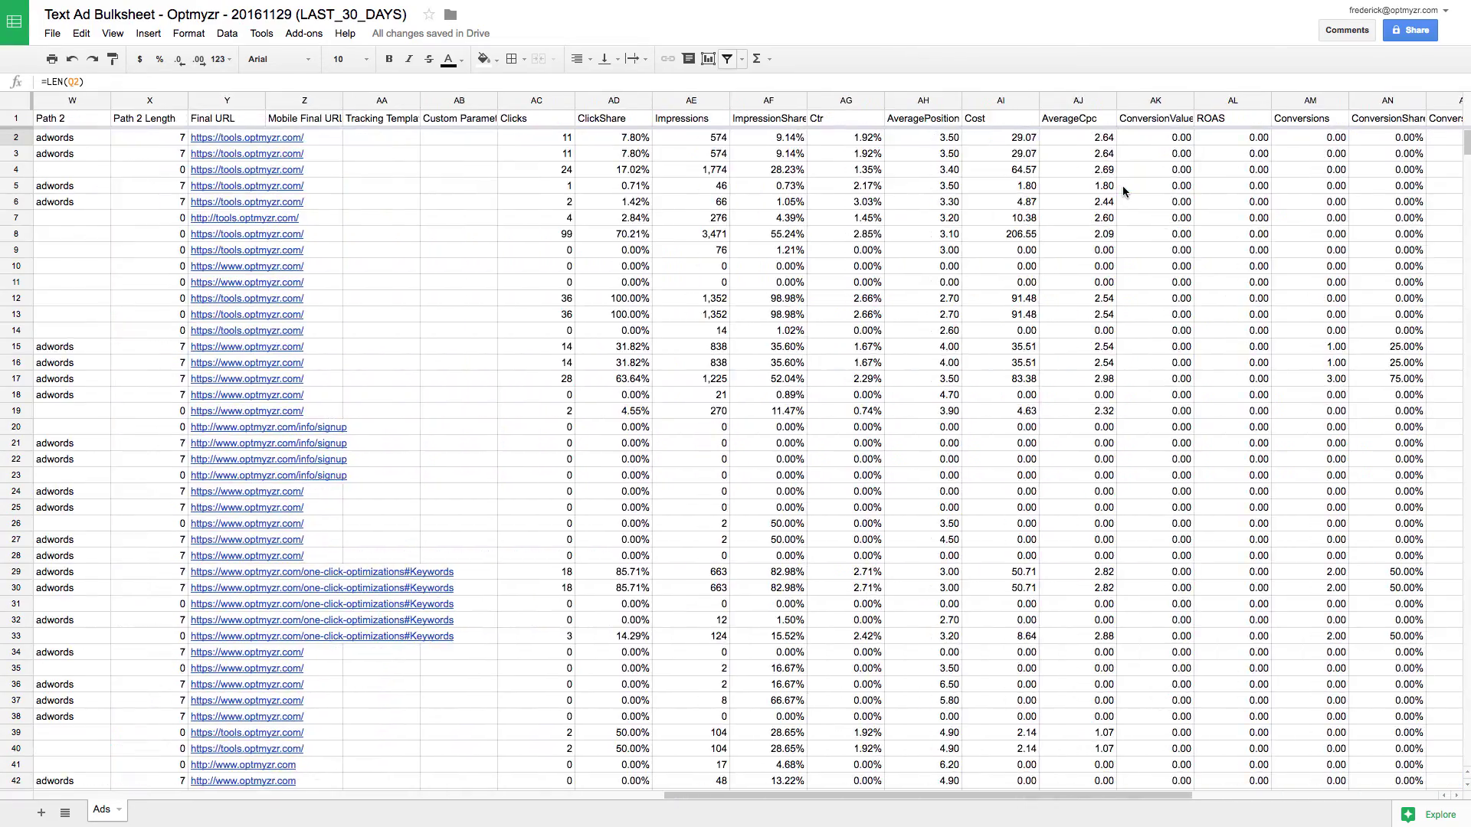
scroll(1123, 186, right, 1)
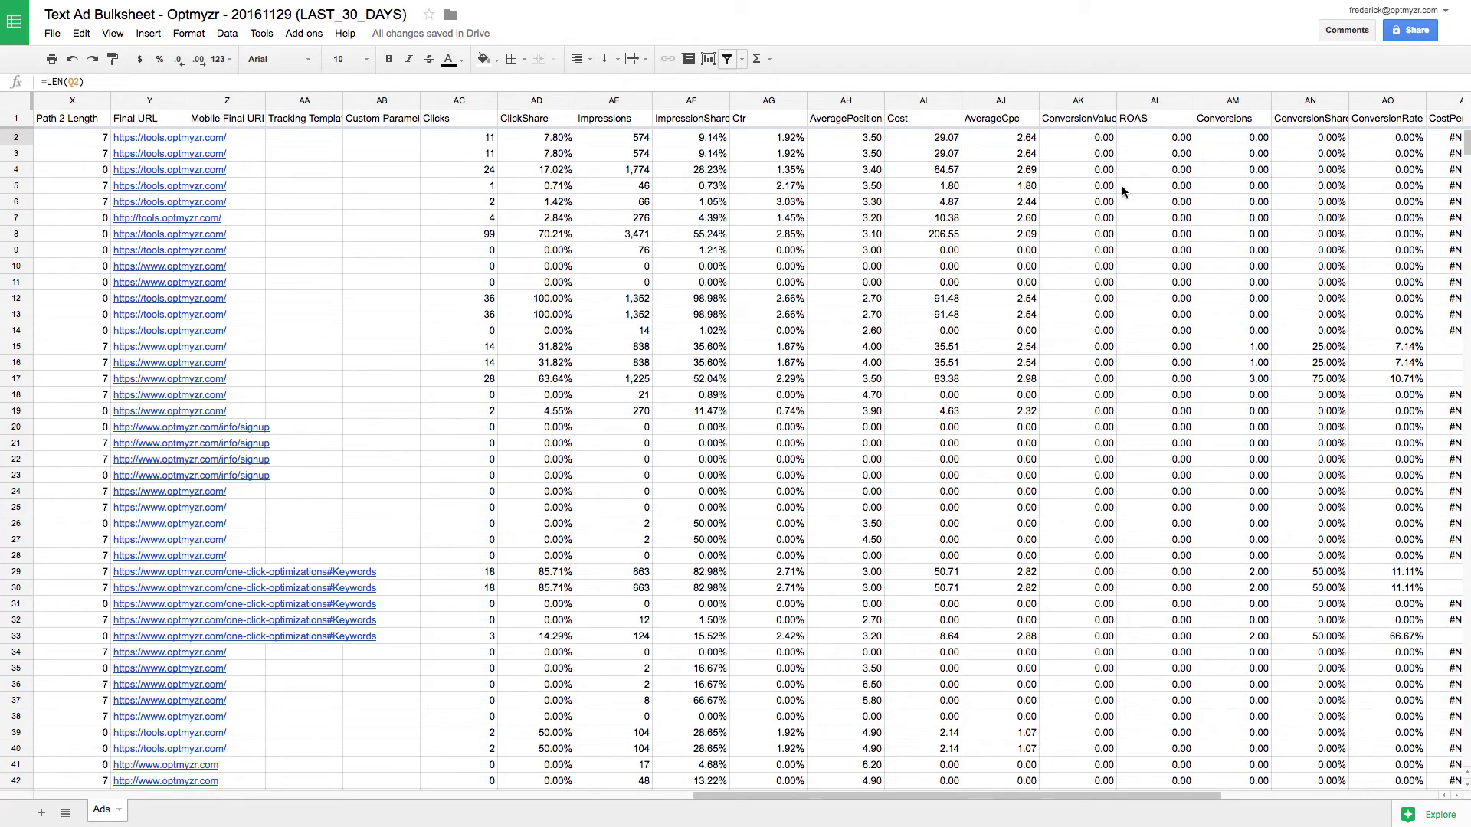
scroll(1106, 192, right, 8)
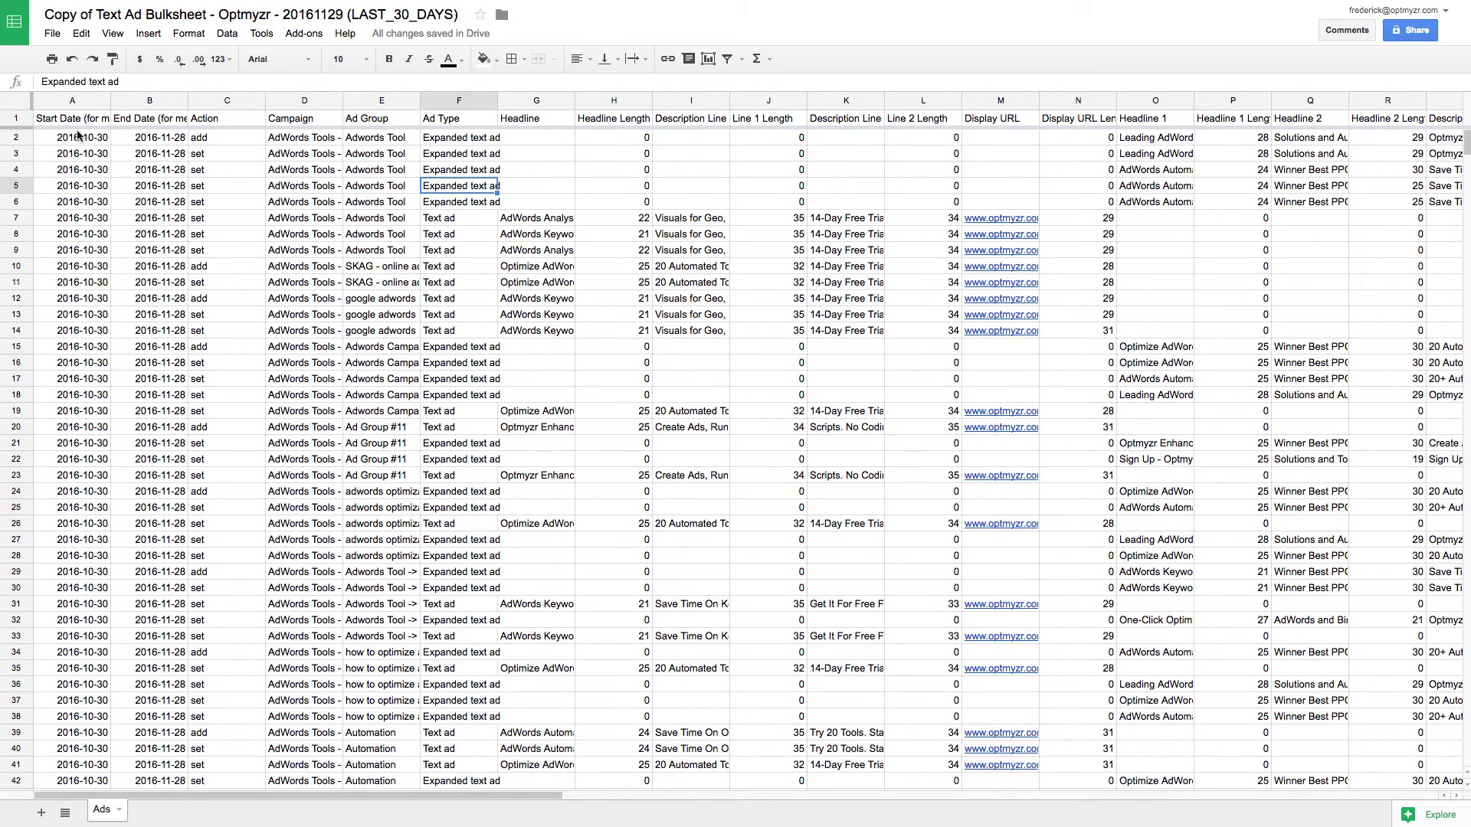
Step: In the copy of the bulksheet, delete the Start Date and End Date columns (A and B)
click(62, 107)
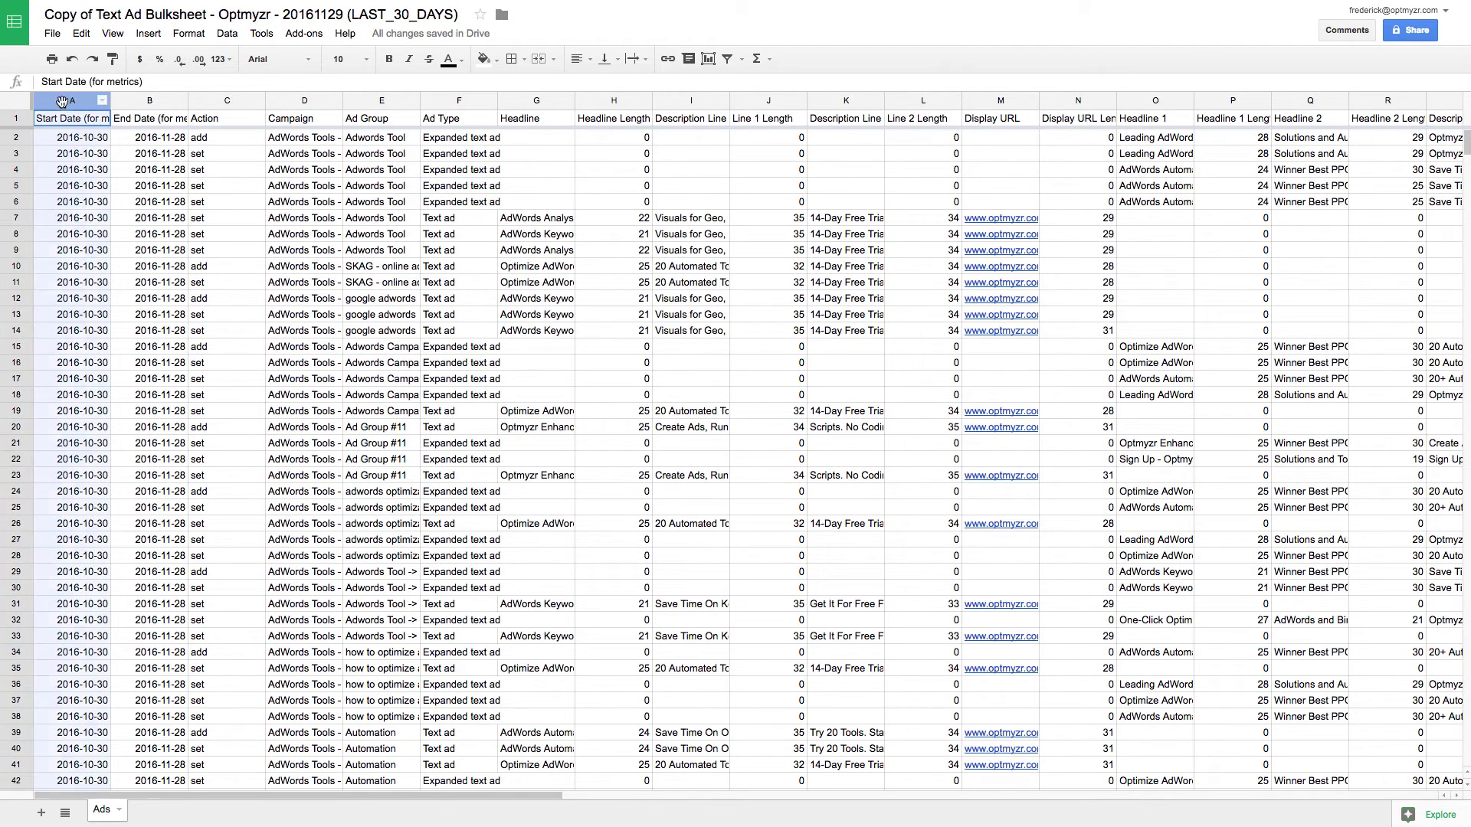
shift+click(147, 106)
click(177, 103)
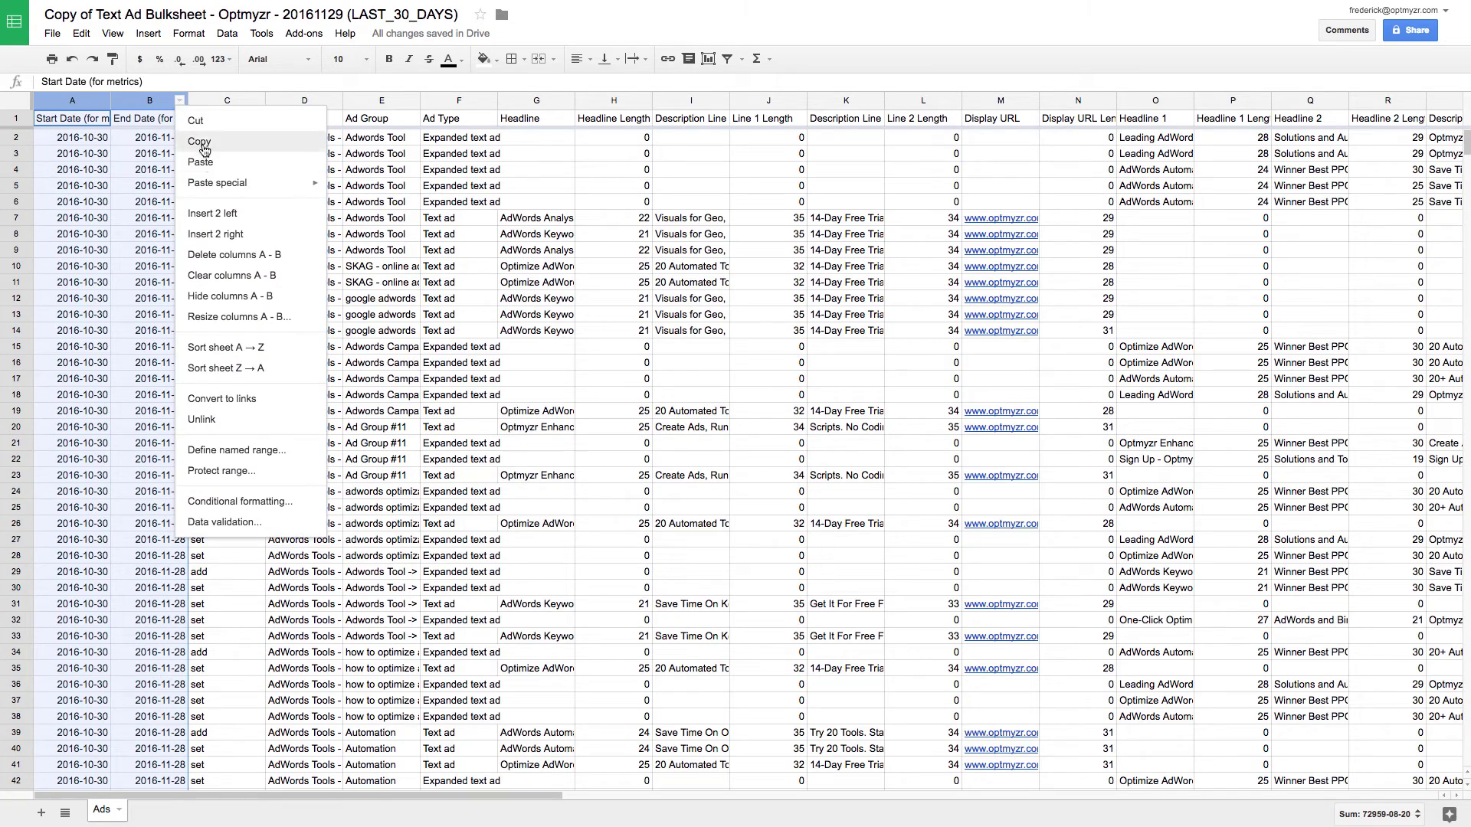
click(215, 254)
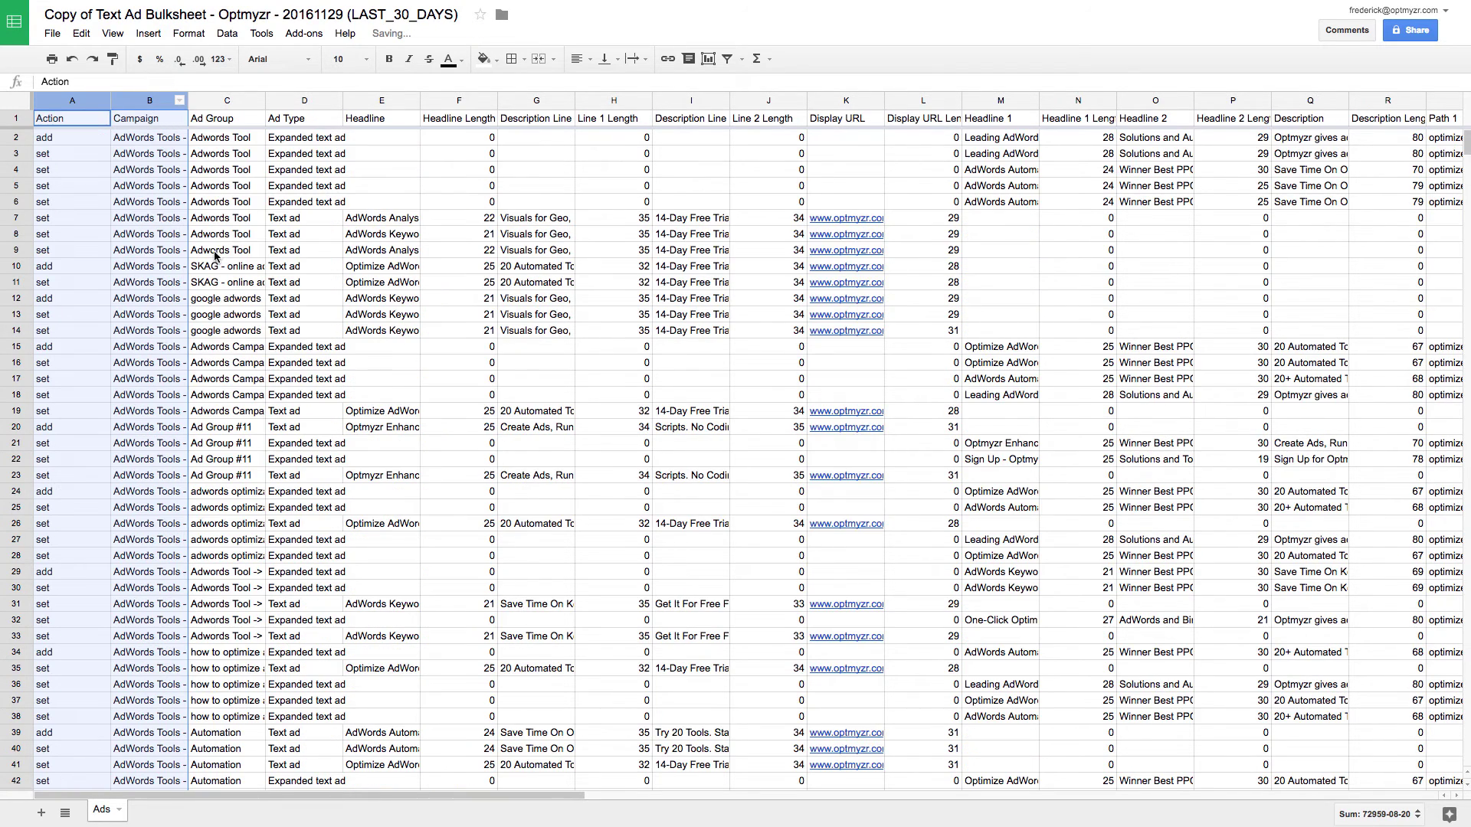
Step: Add a filter covering all columns of the Ads sheet
click(23, 101)
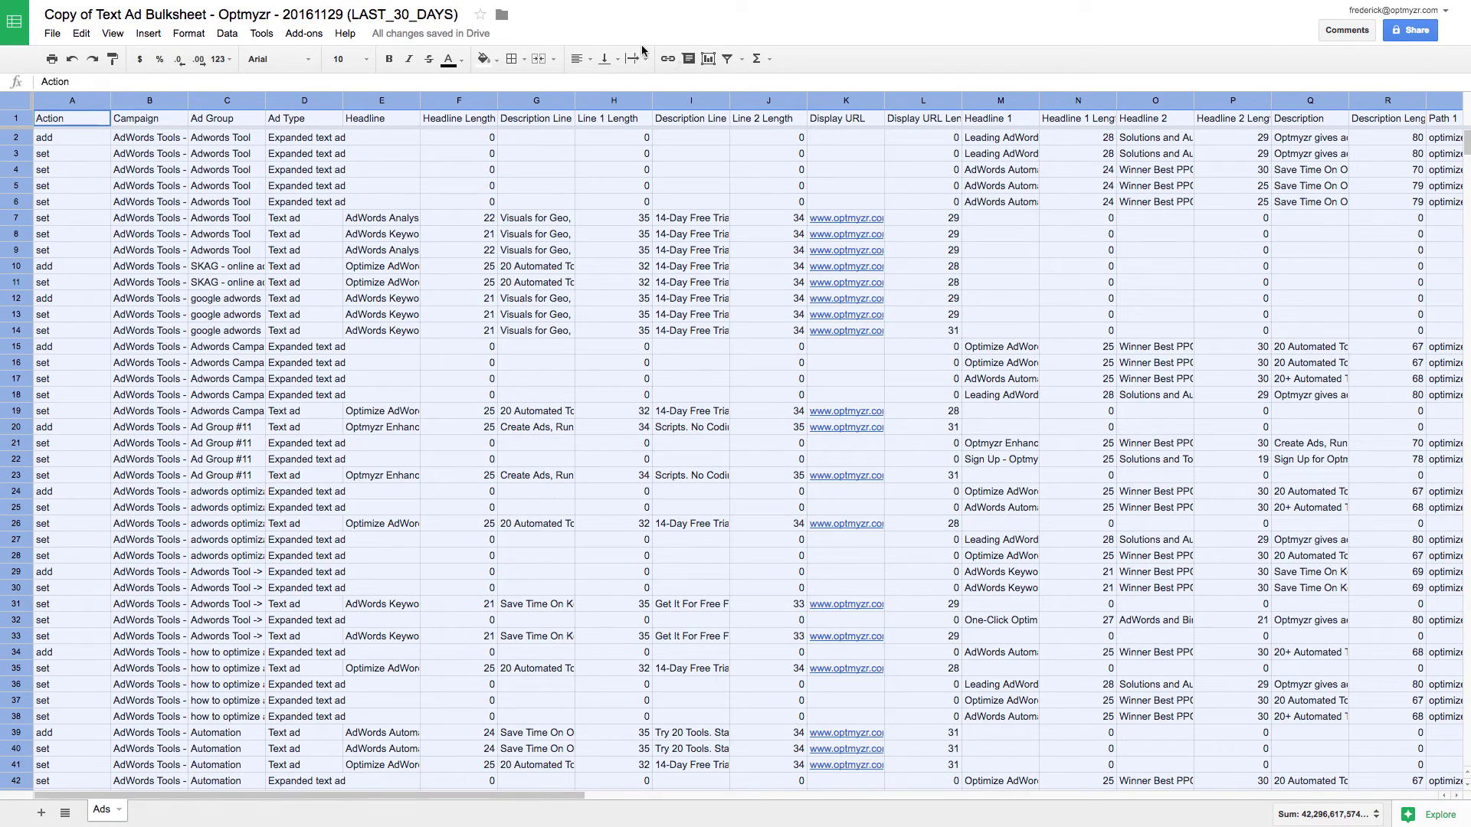
click(725, 62)
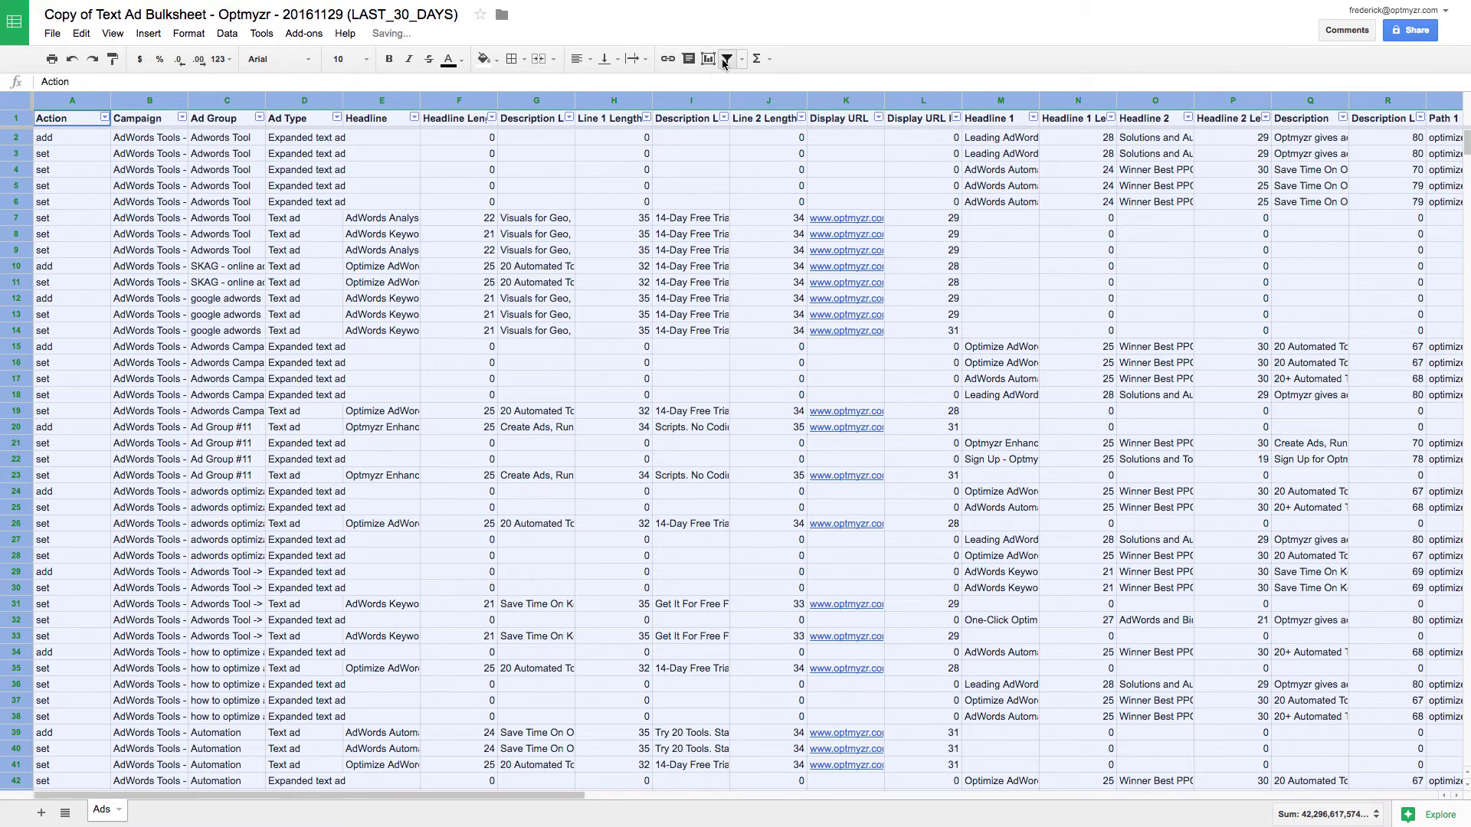
click(459, 153)
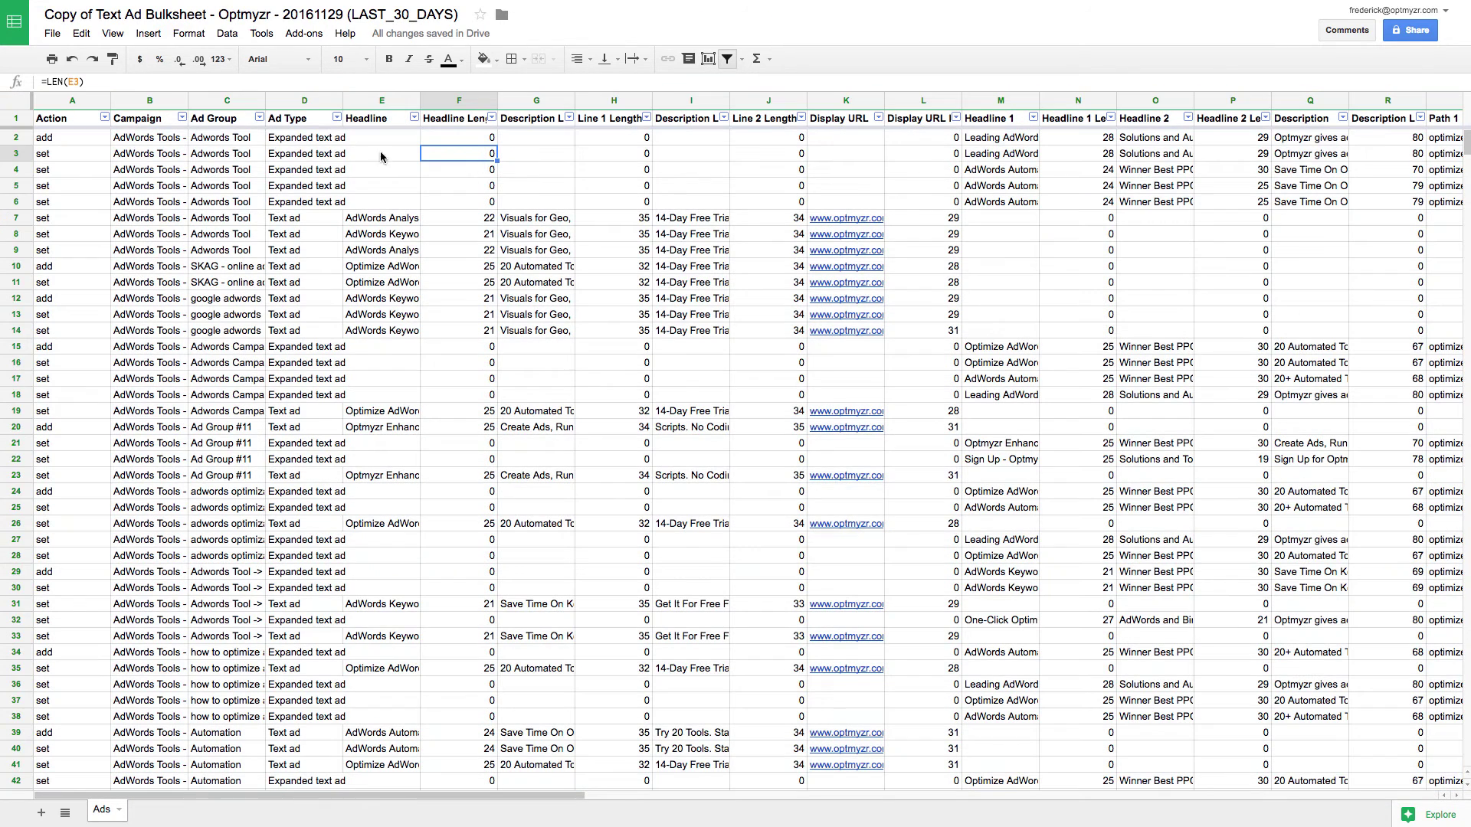
Step: Filter the Action column to show only the add rows, excluding blanks and set
click(337, 118)
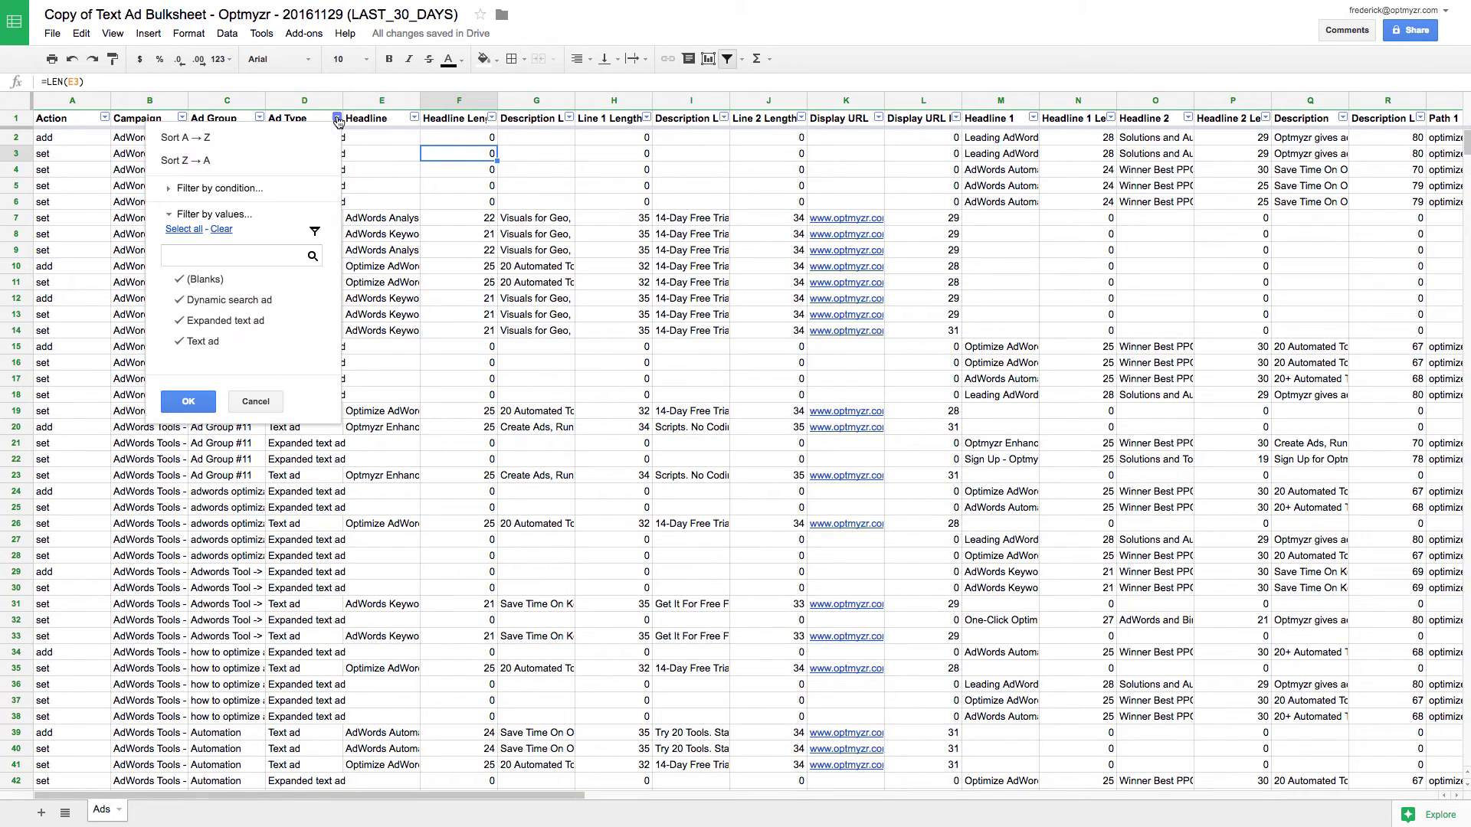
click(104, 118)
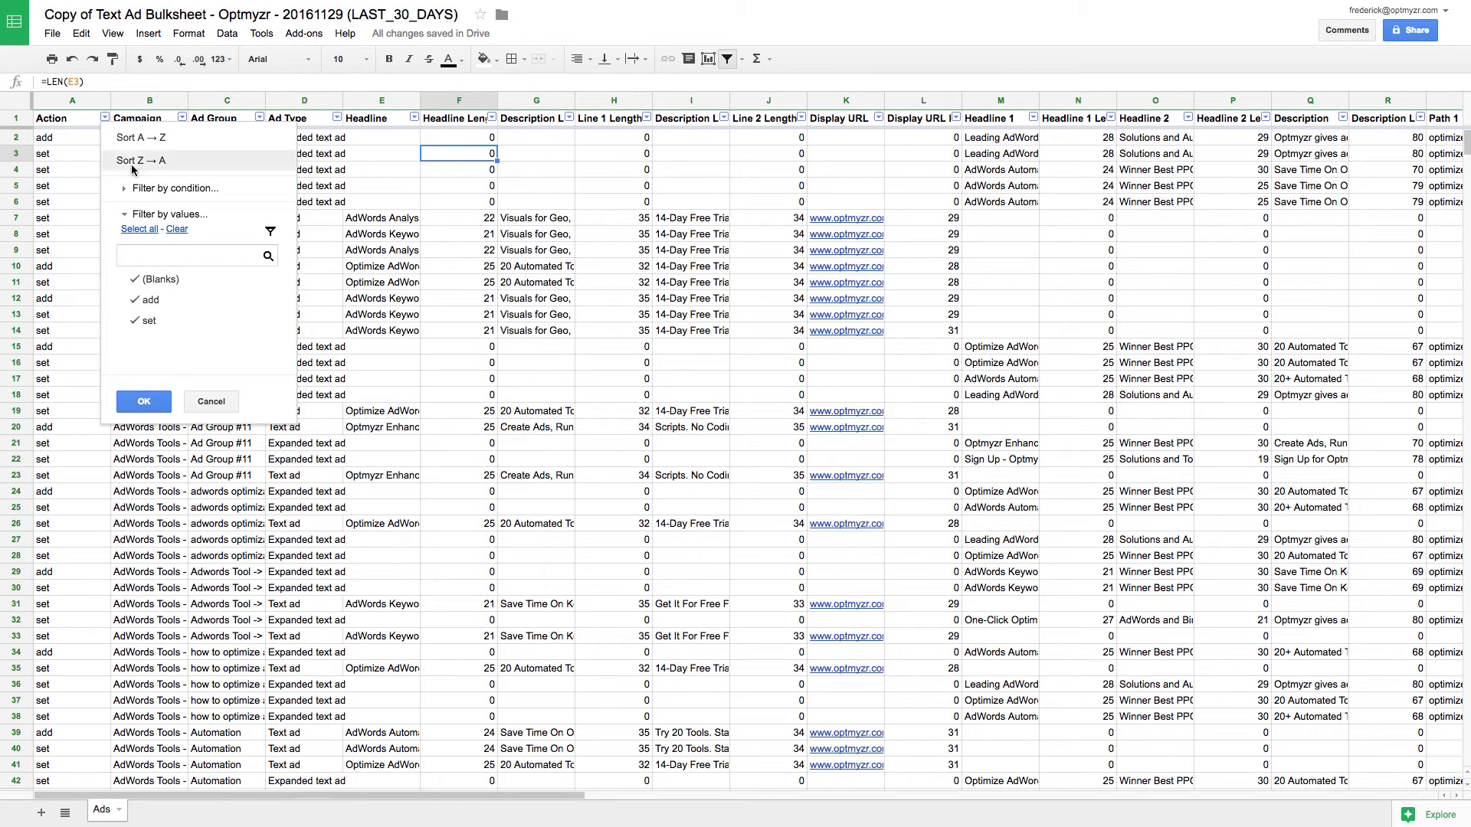
click(150, 288)
click(151, 321)
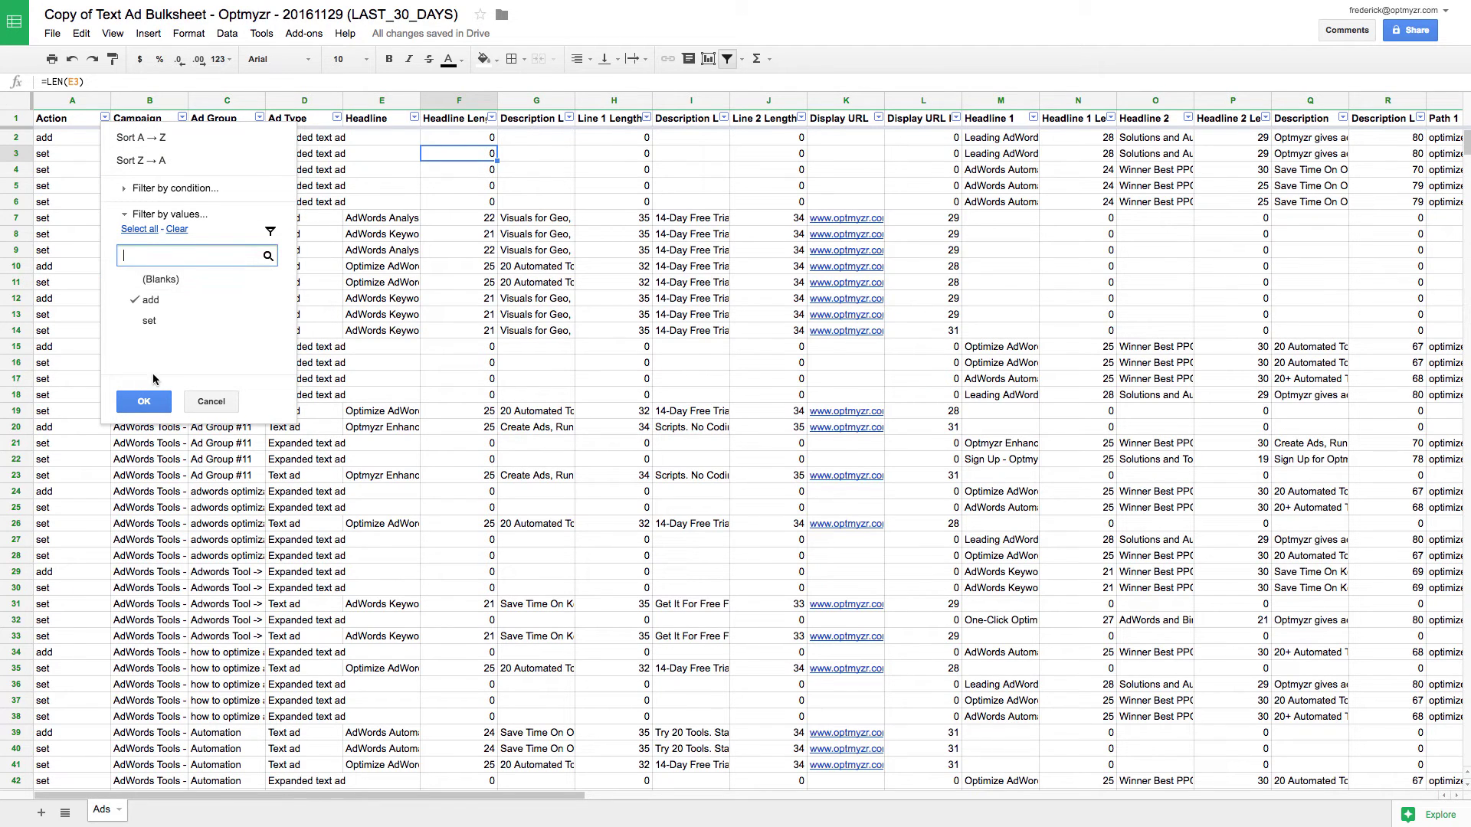
click(145, 403)
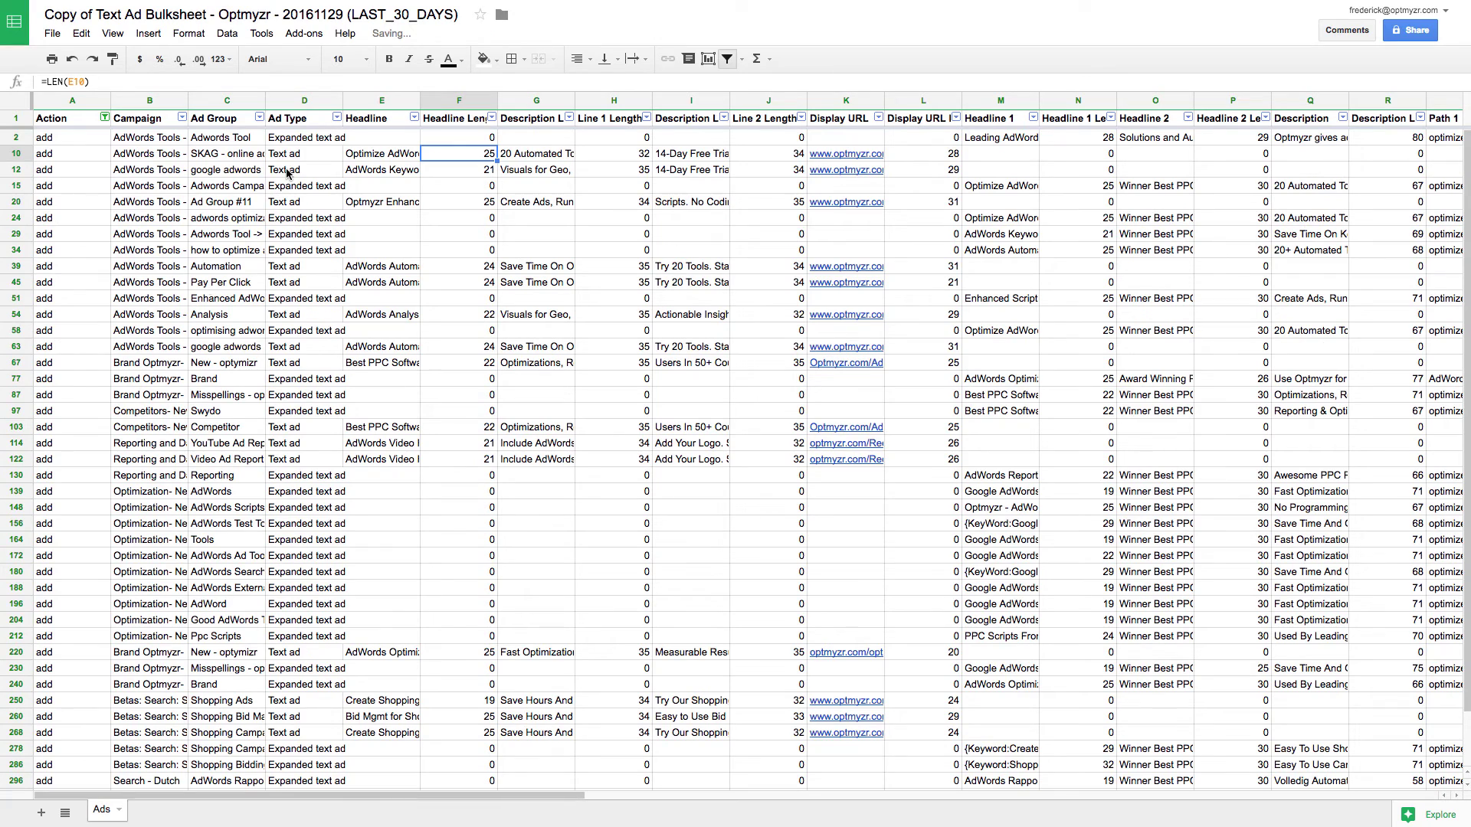
Step: Filter the Ad Type column to show only the Text ad rows
click(338, 120)
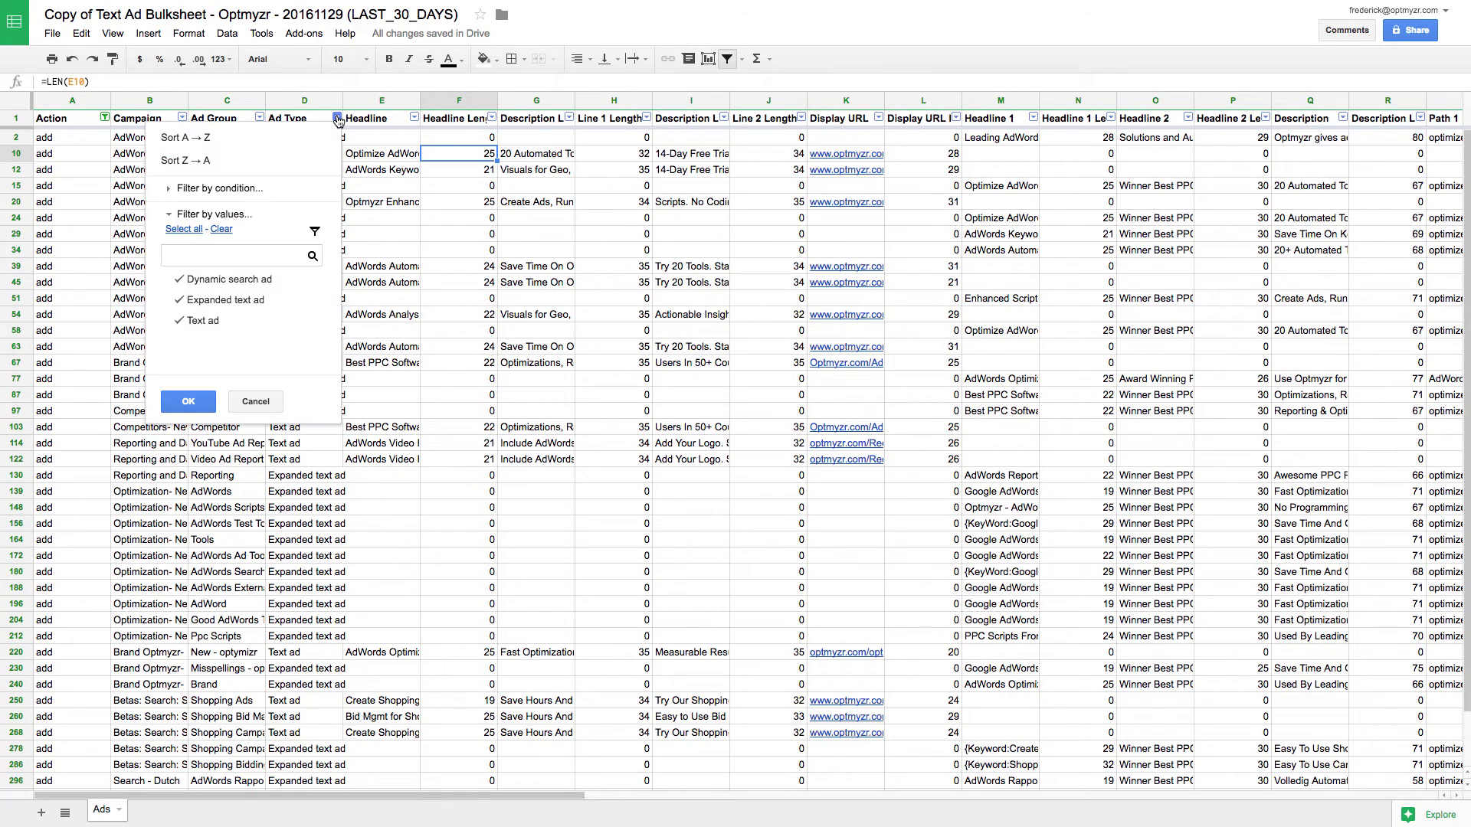
click(224, 300)
click(190, 400)
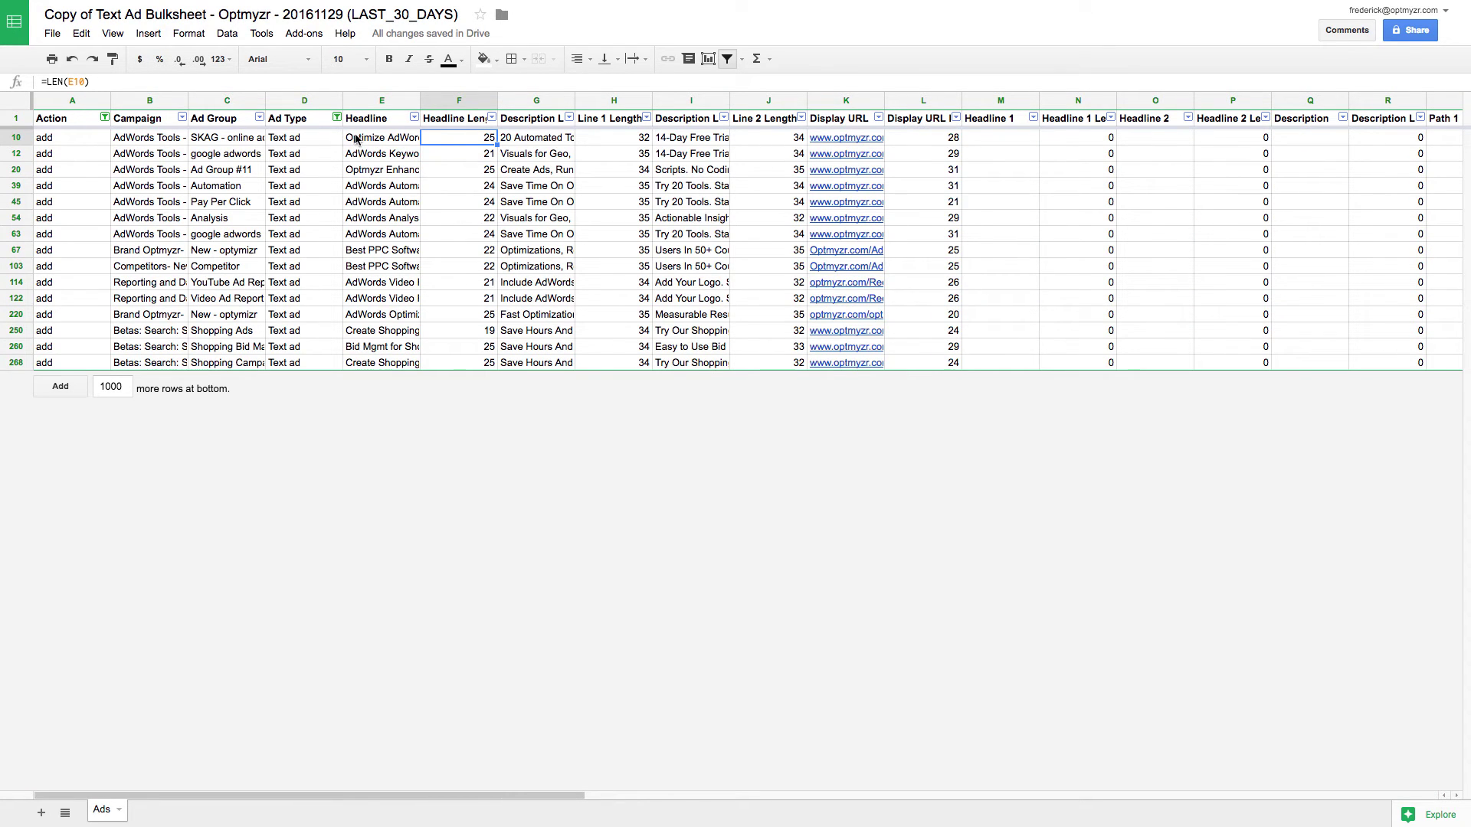
Step: Copy the Headline values of all the filtered text ads into the Headline 1 column of the same rows
click(356, 140)
click(524, 142)
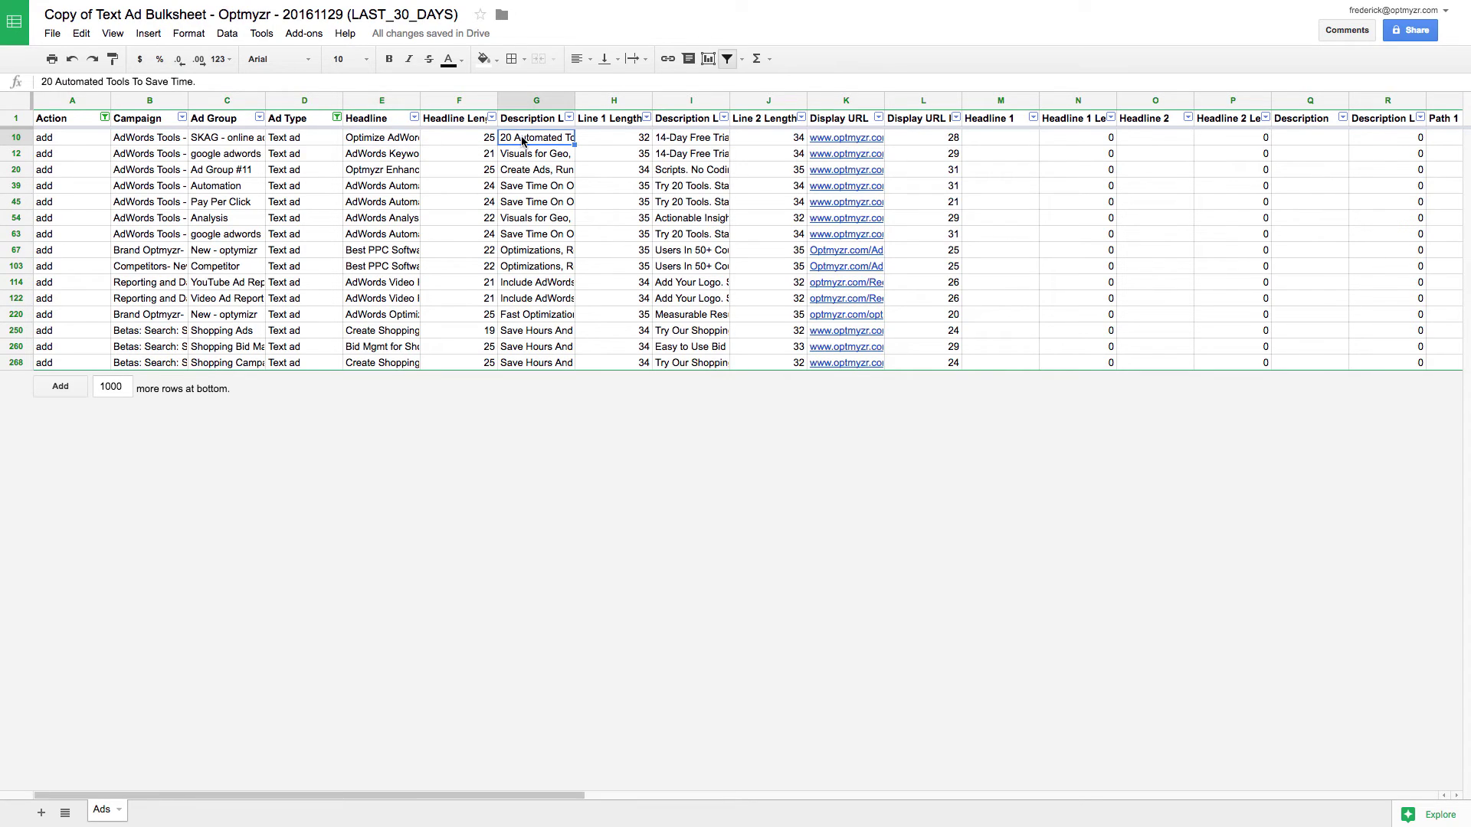
click(678, 144)
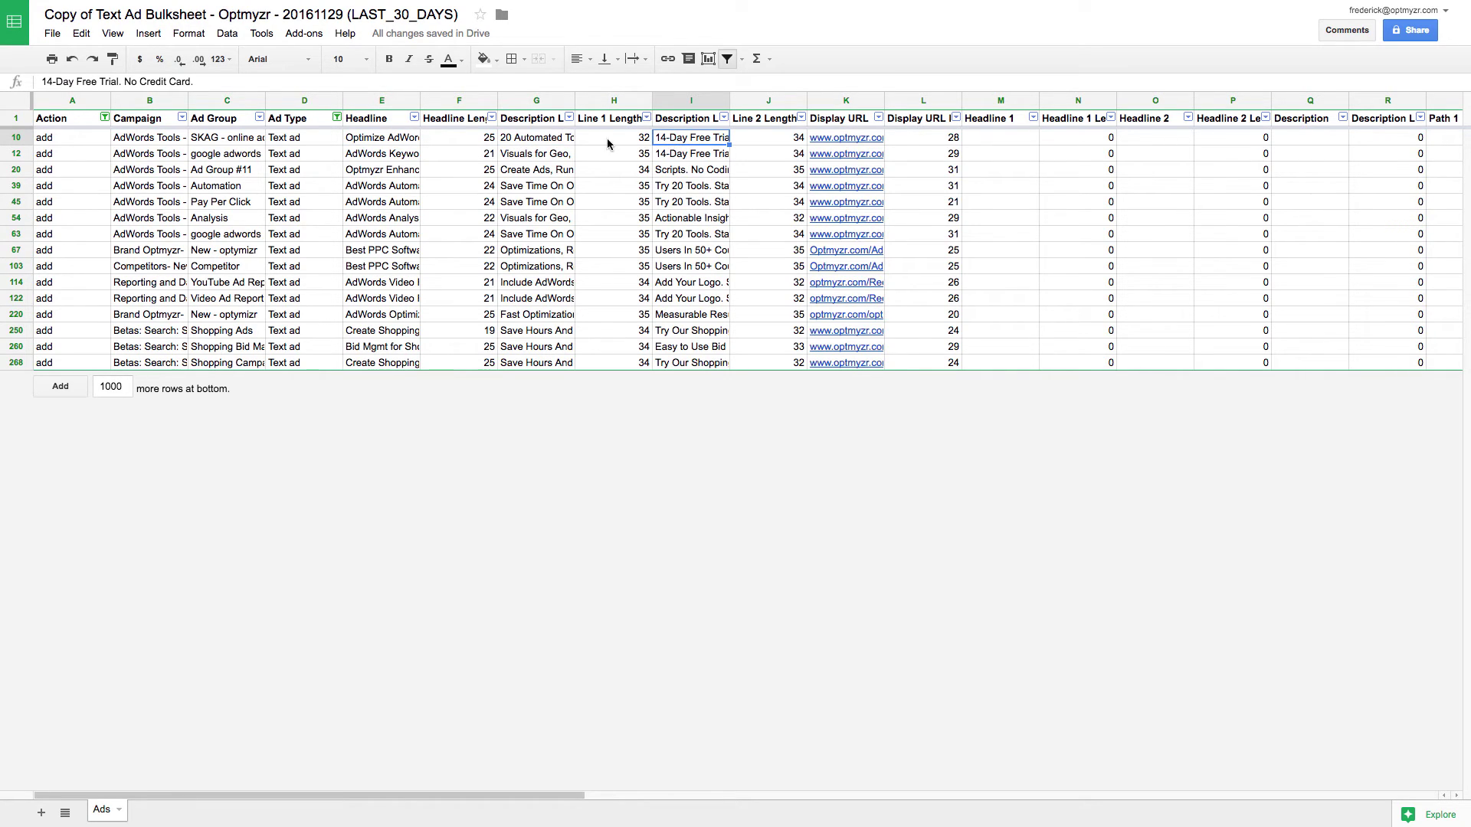
click(390, 142)
shift+click(399, 365)
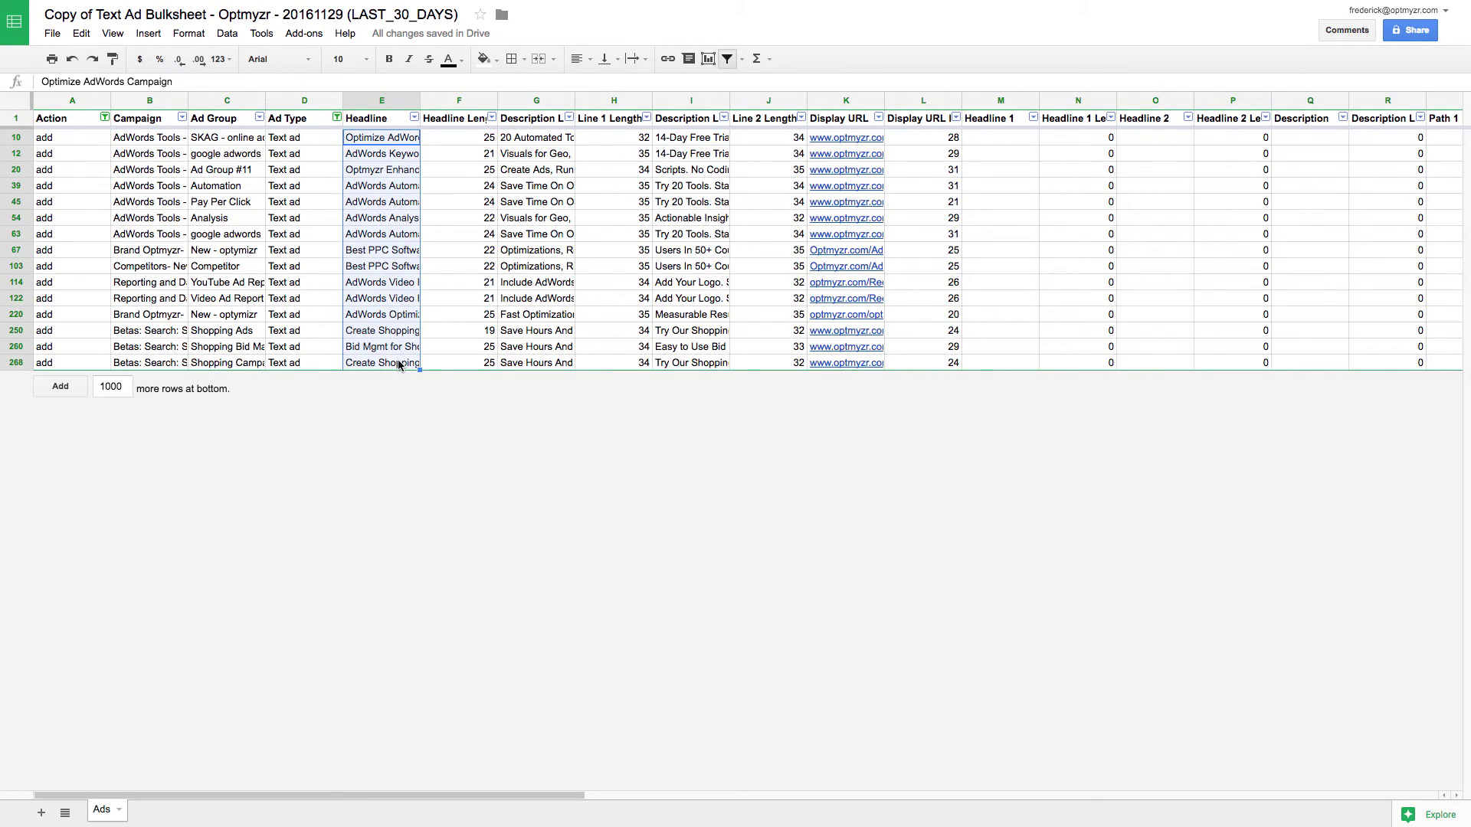
key(ctrl+c)
click(992, 141)
key(ctrl+v)
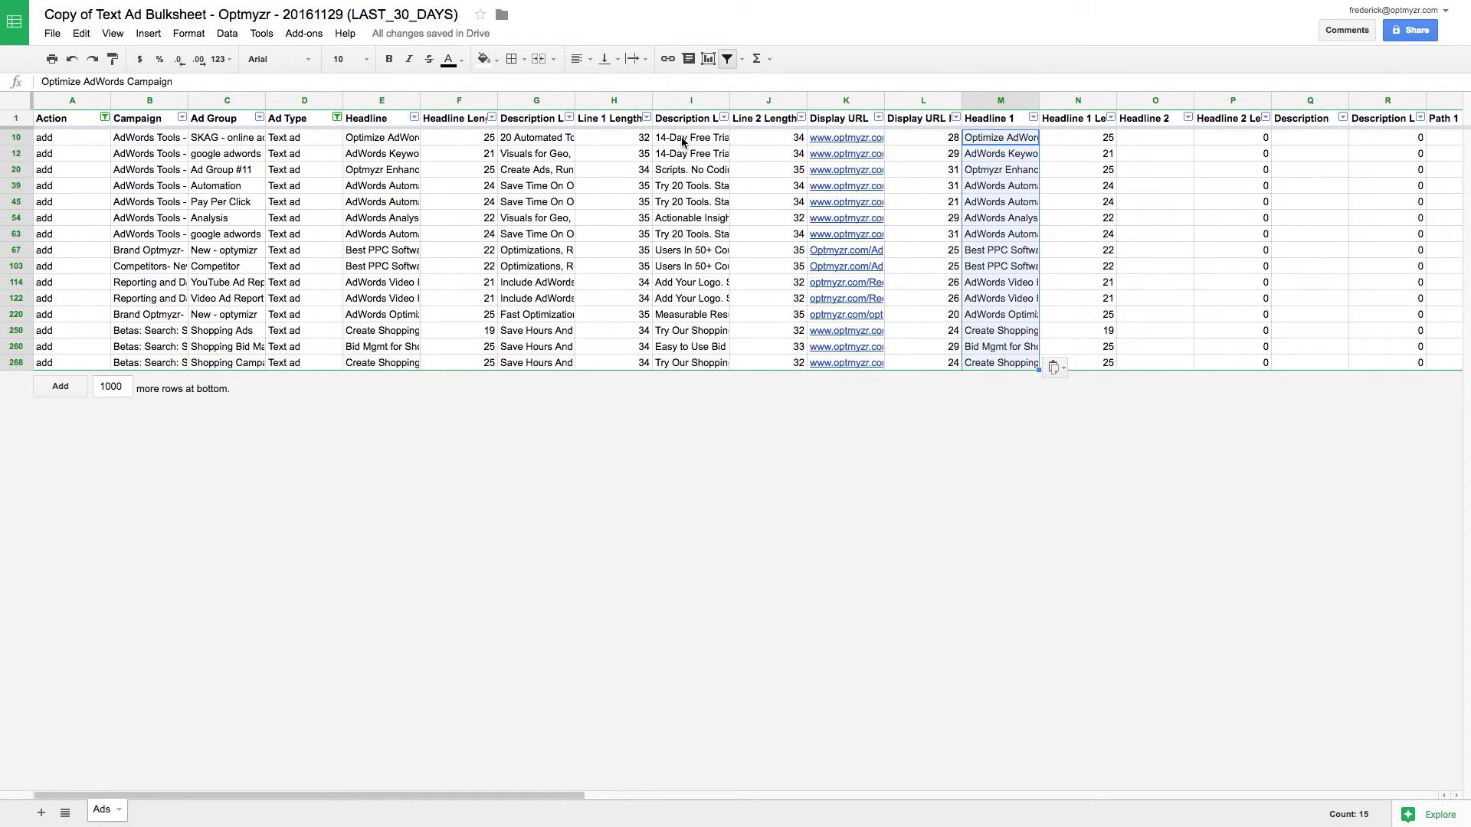
Step: Fill the Description column of the filtered rows with =concatenate(G10, " ", I10), adapted per row, to join the two description lines
click(535, 135)
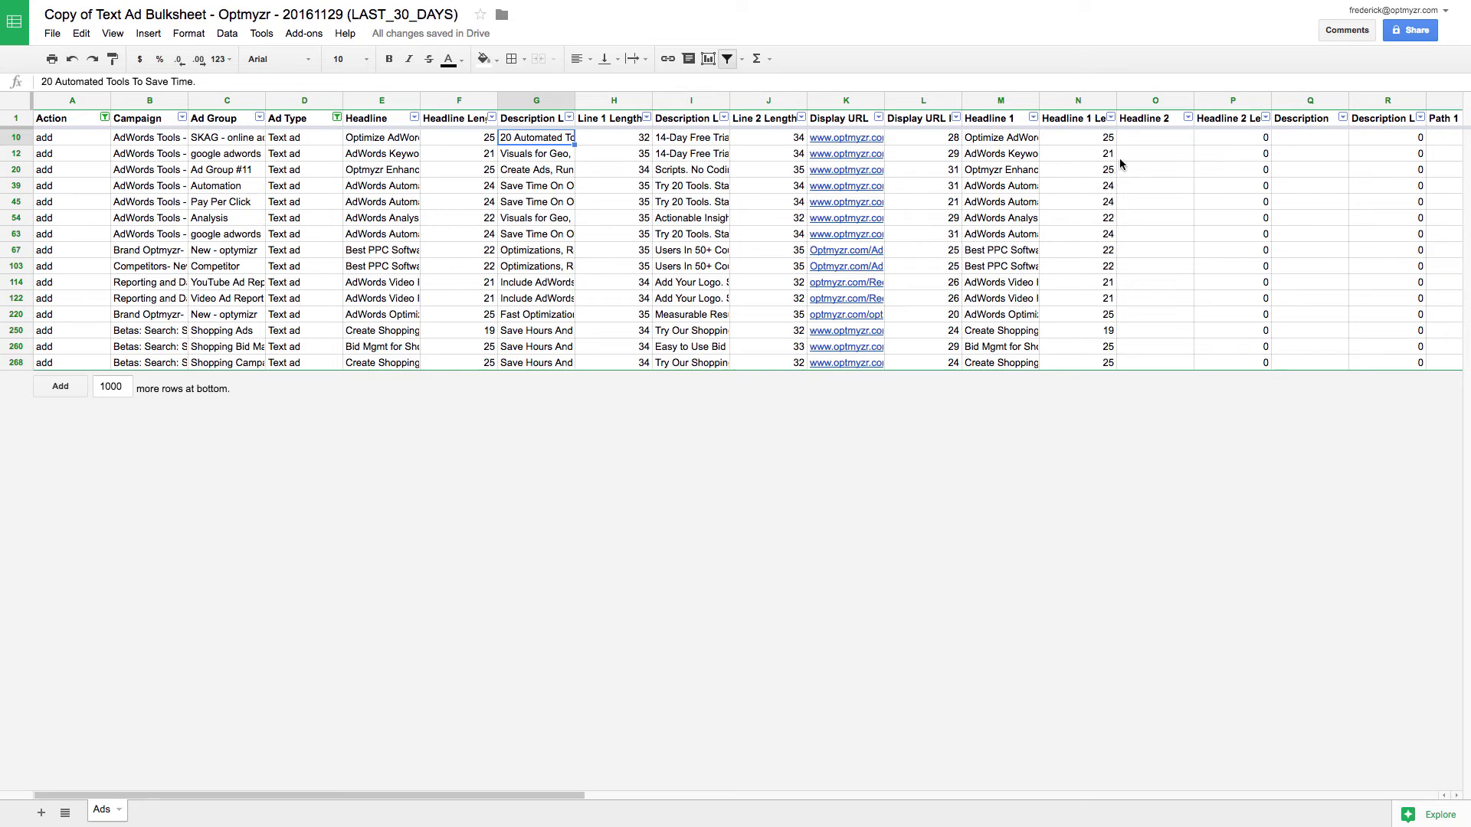
click(1293, 142)
text(=)
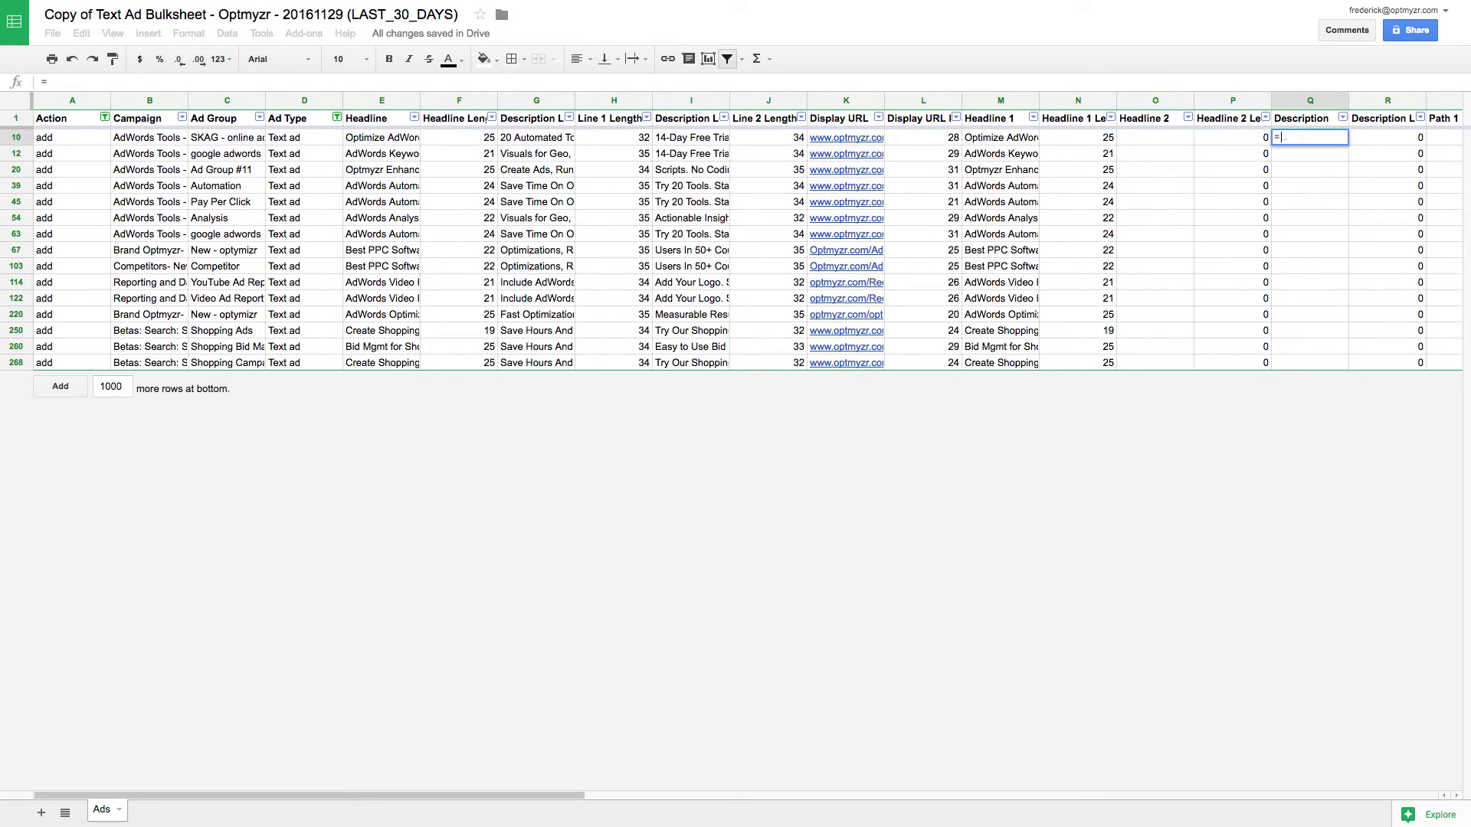
text(concatenate)
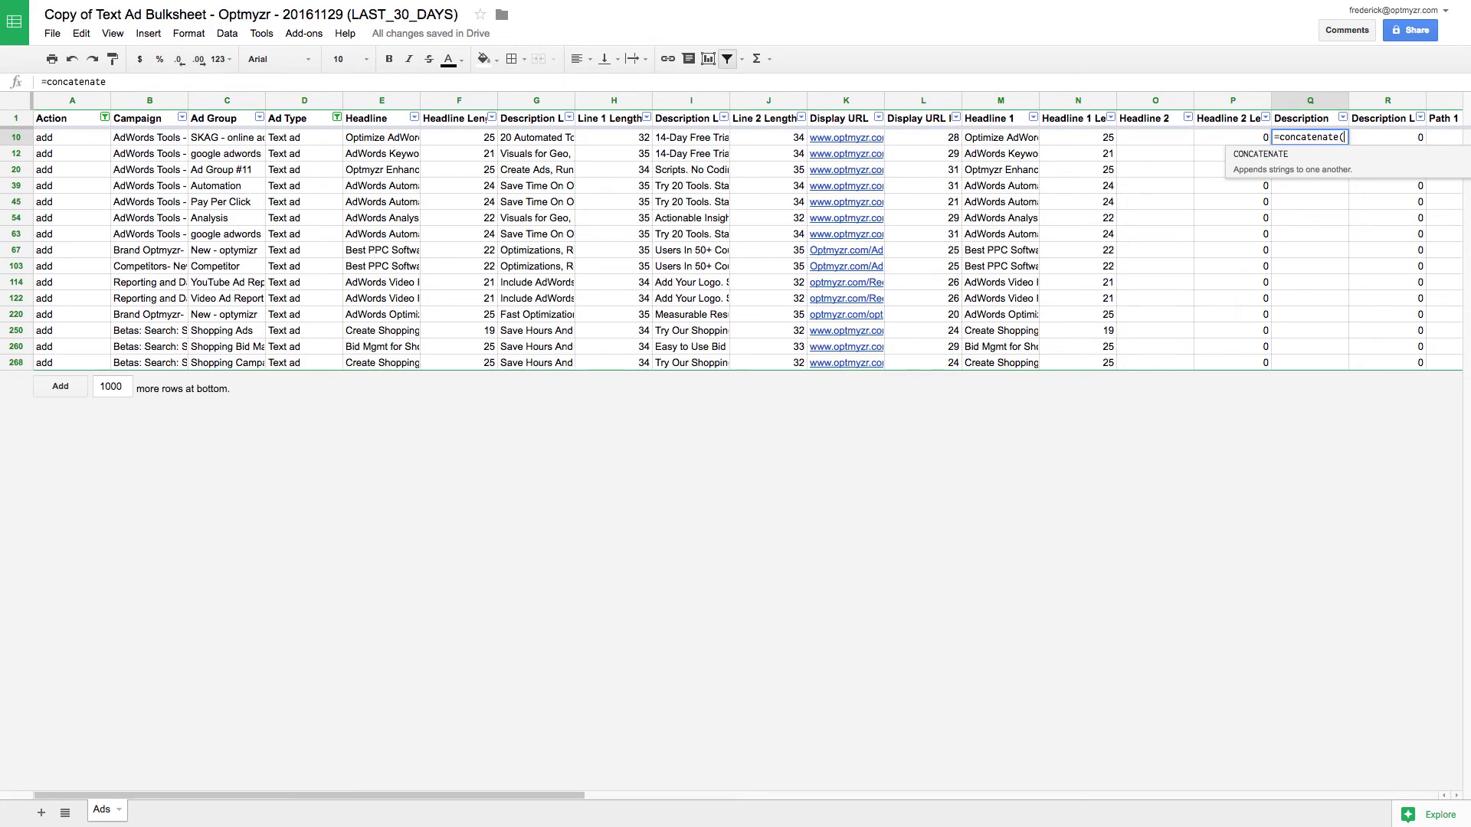
text(()
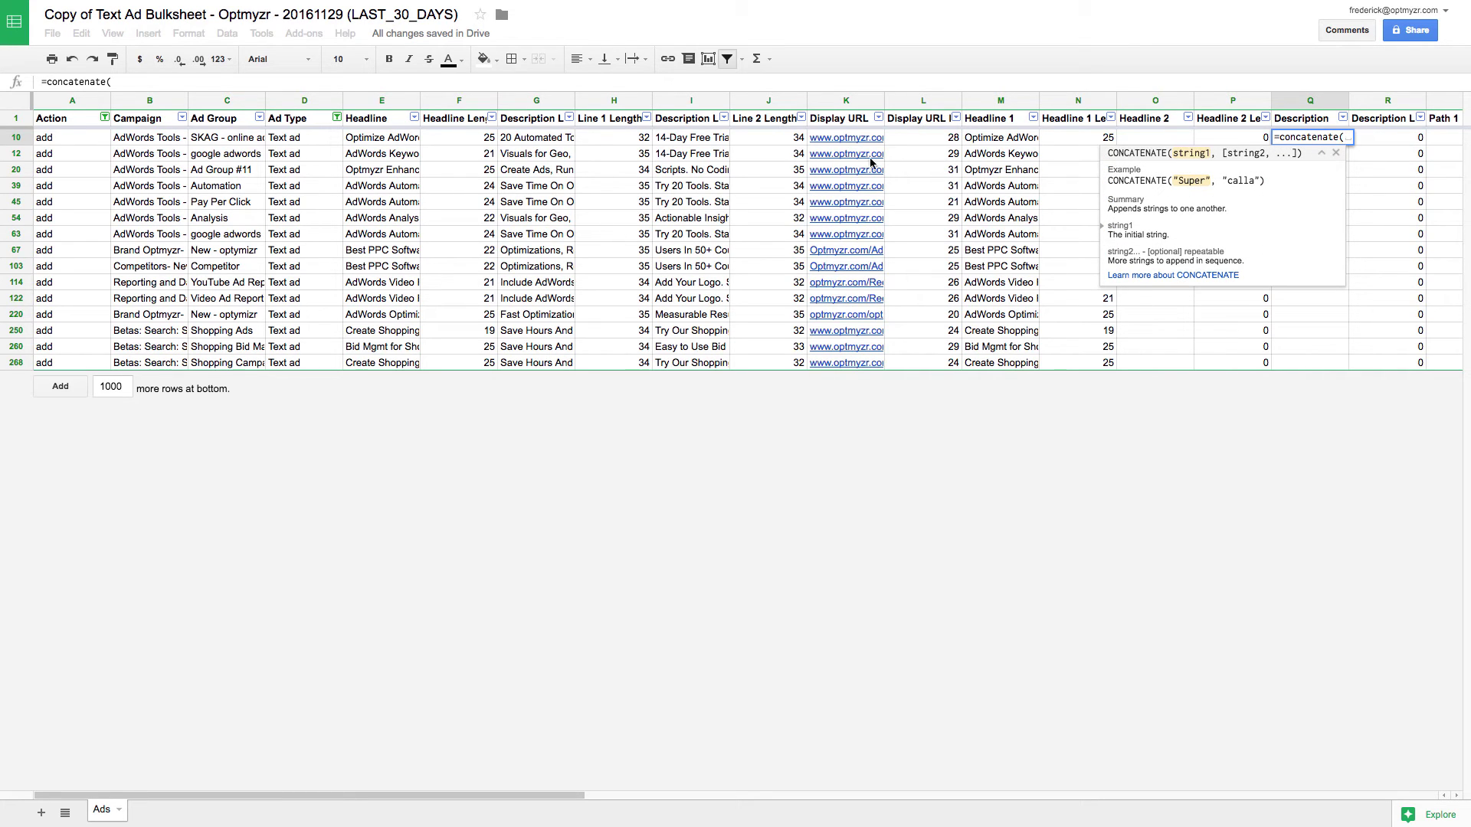
click(540, 141)
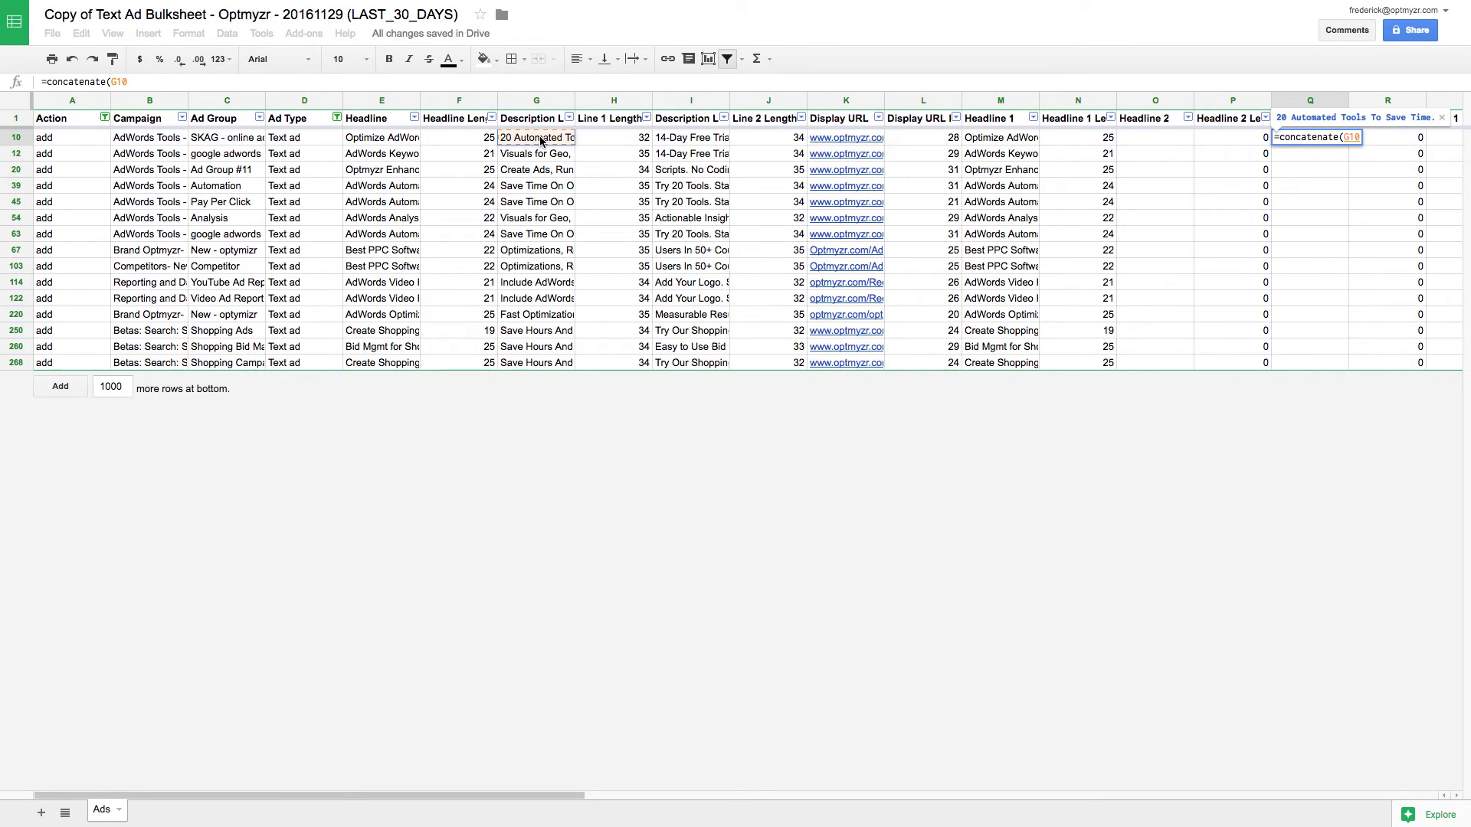
text(, " ")
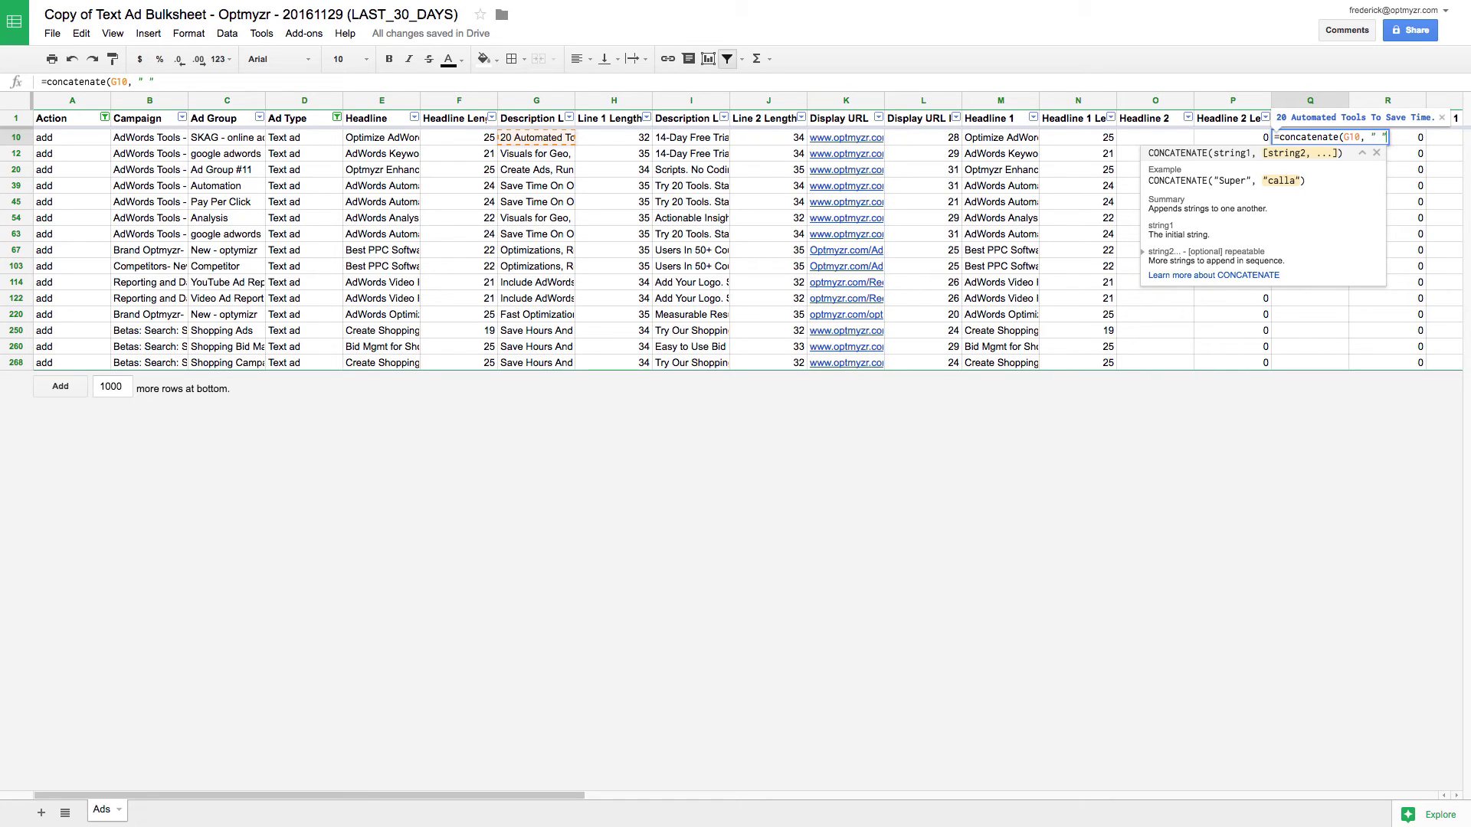
text(,)
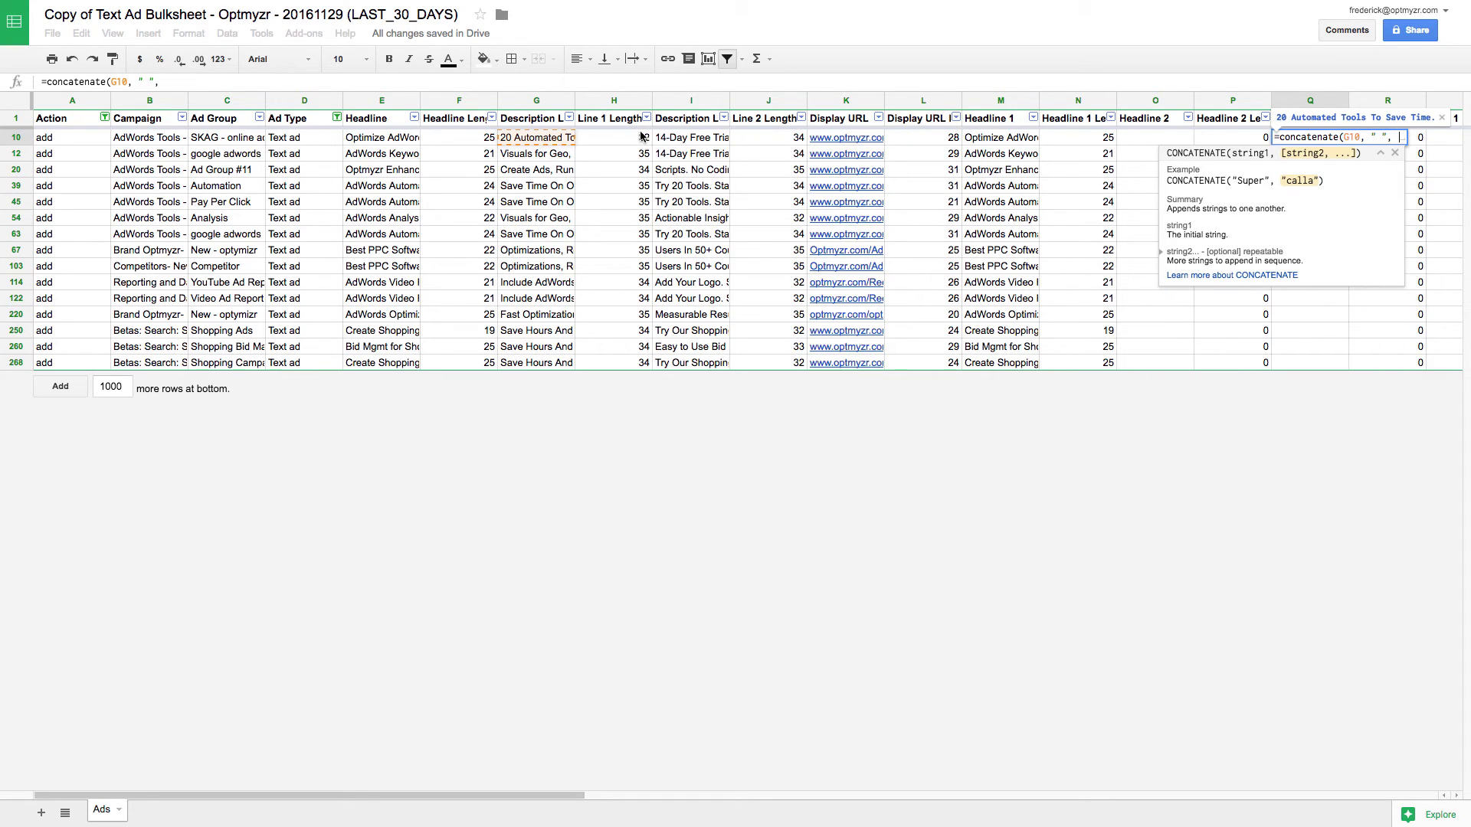
click(679, 139)
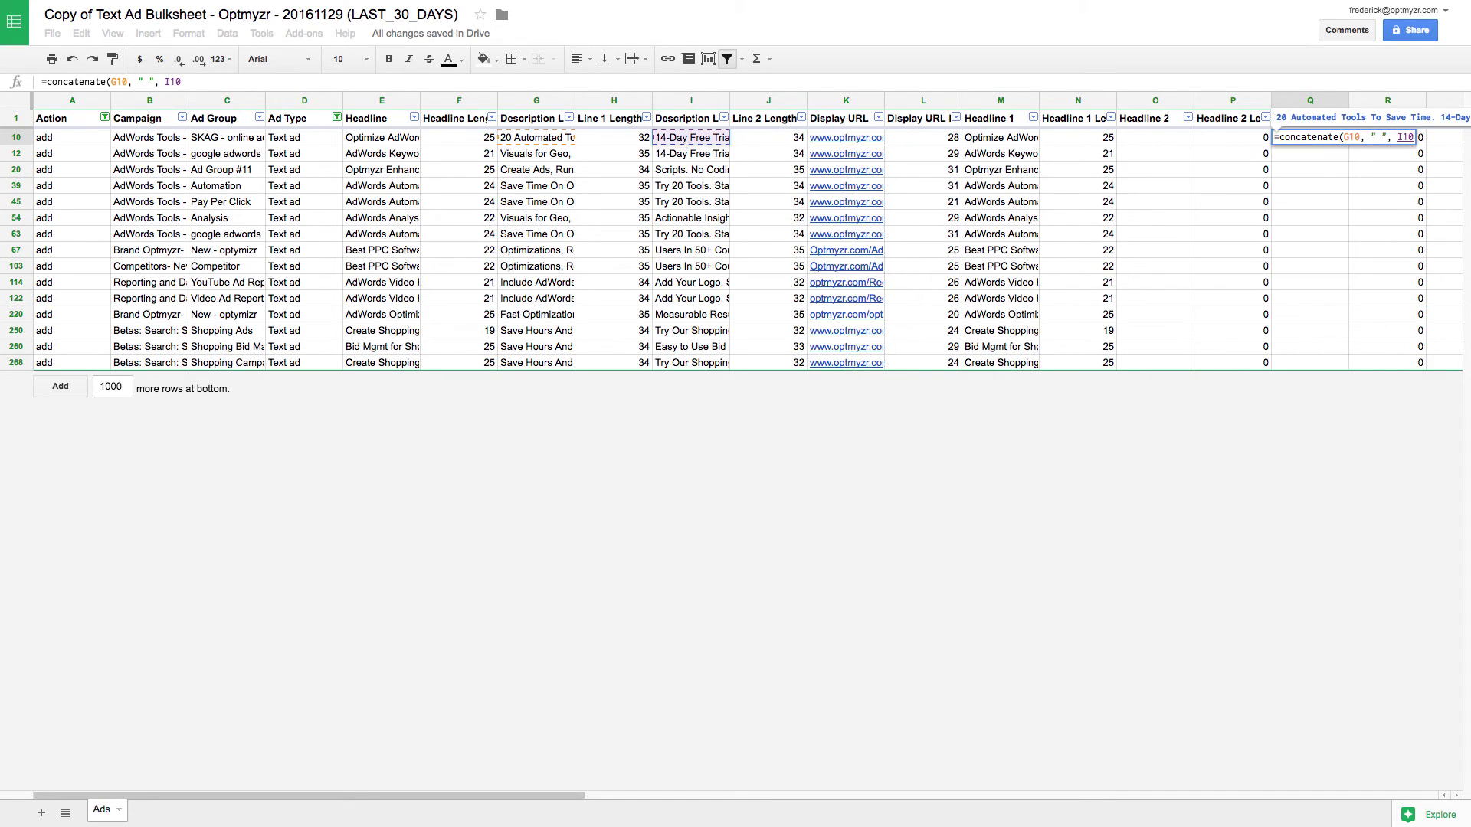
key(Return)
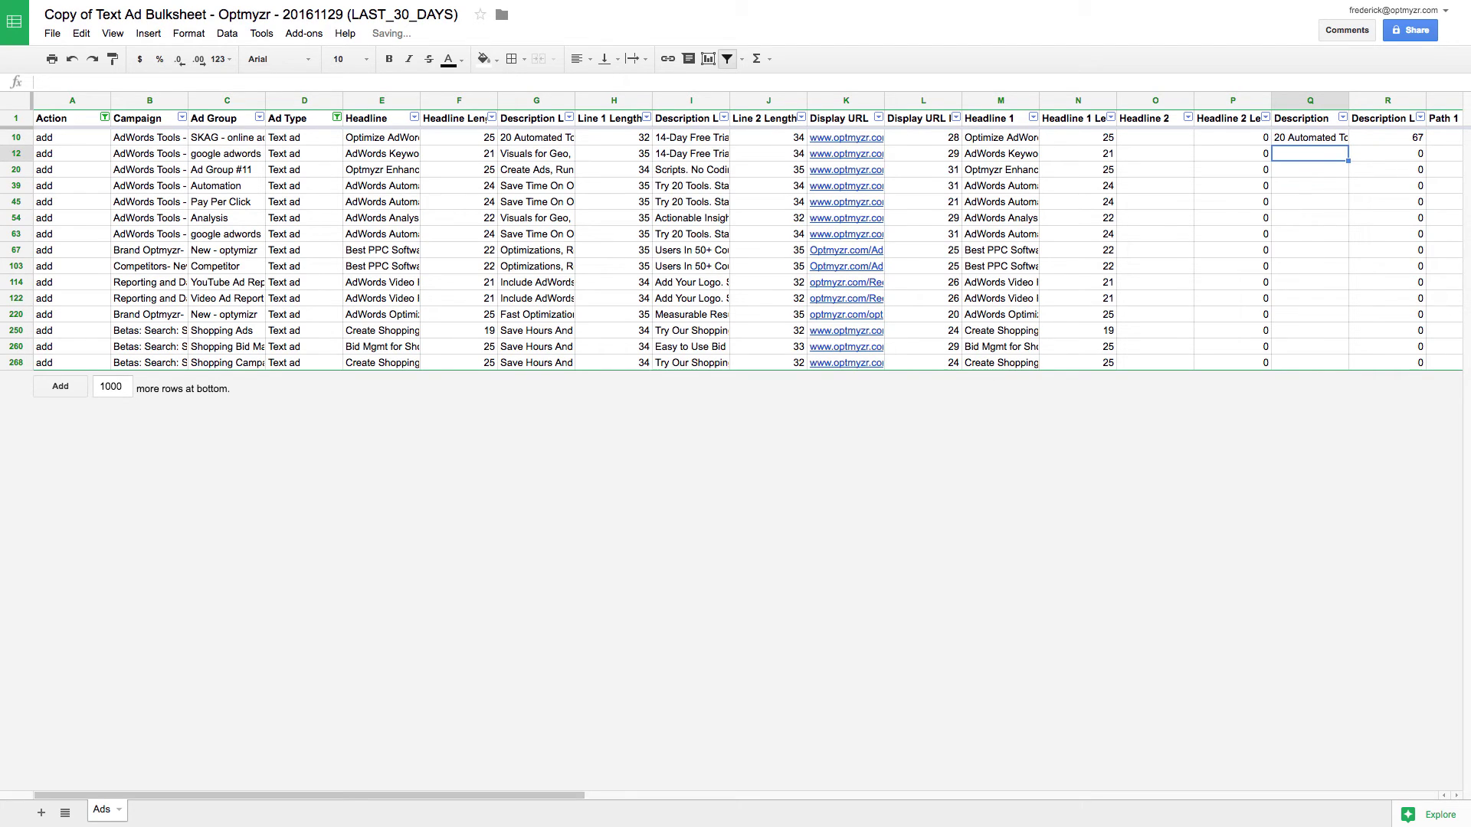
key(Up)
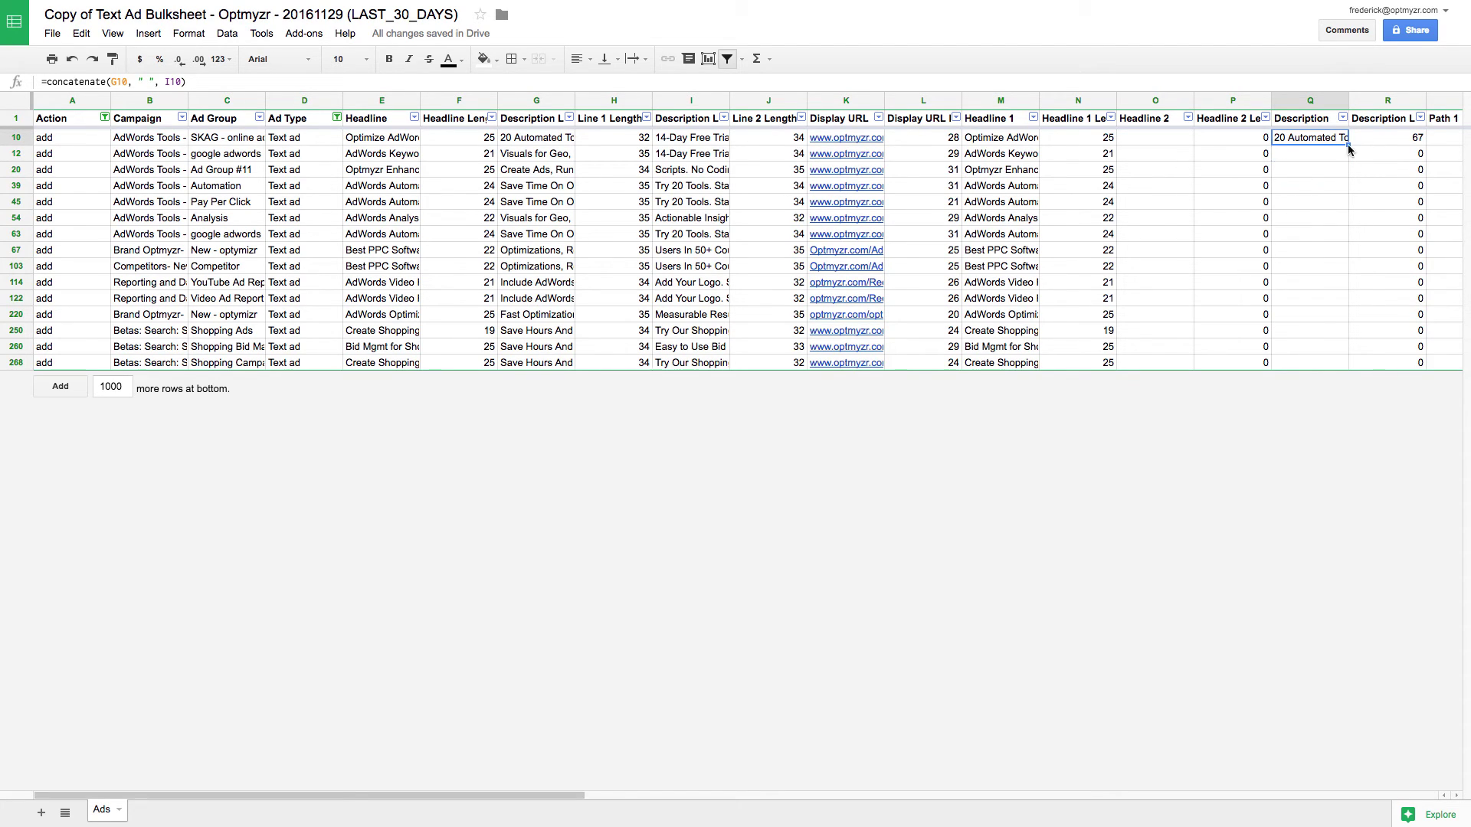
drag(1350, 148, 1345, 358)
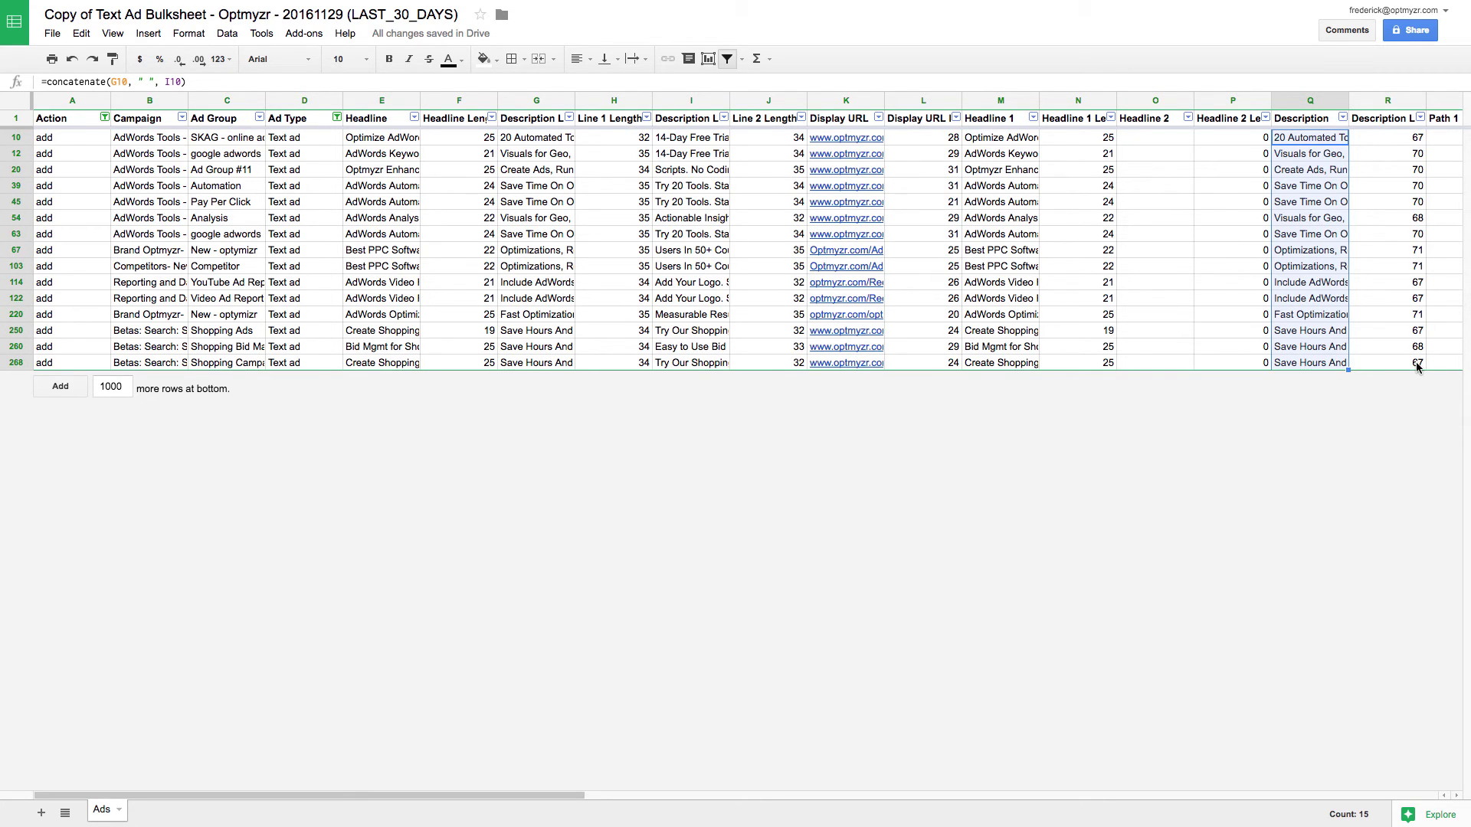
Step: Enter "Optmyzr Rocks" as Headline 2 for all the filtered text ad rows
click(1143, 137)
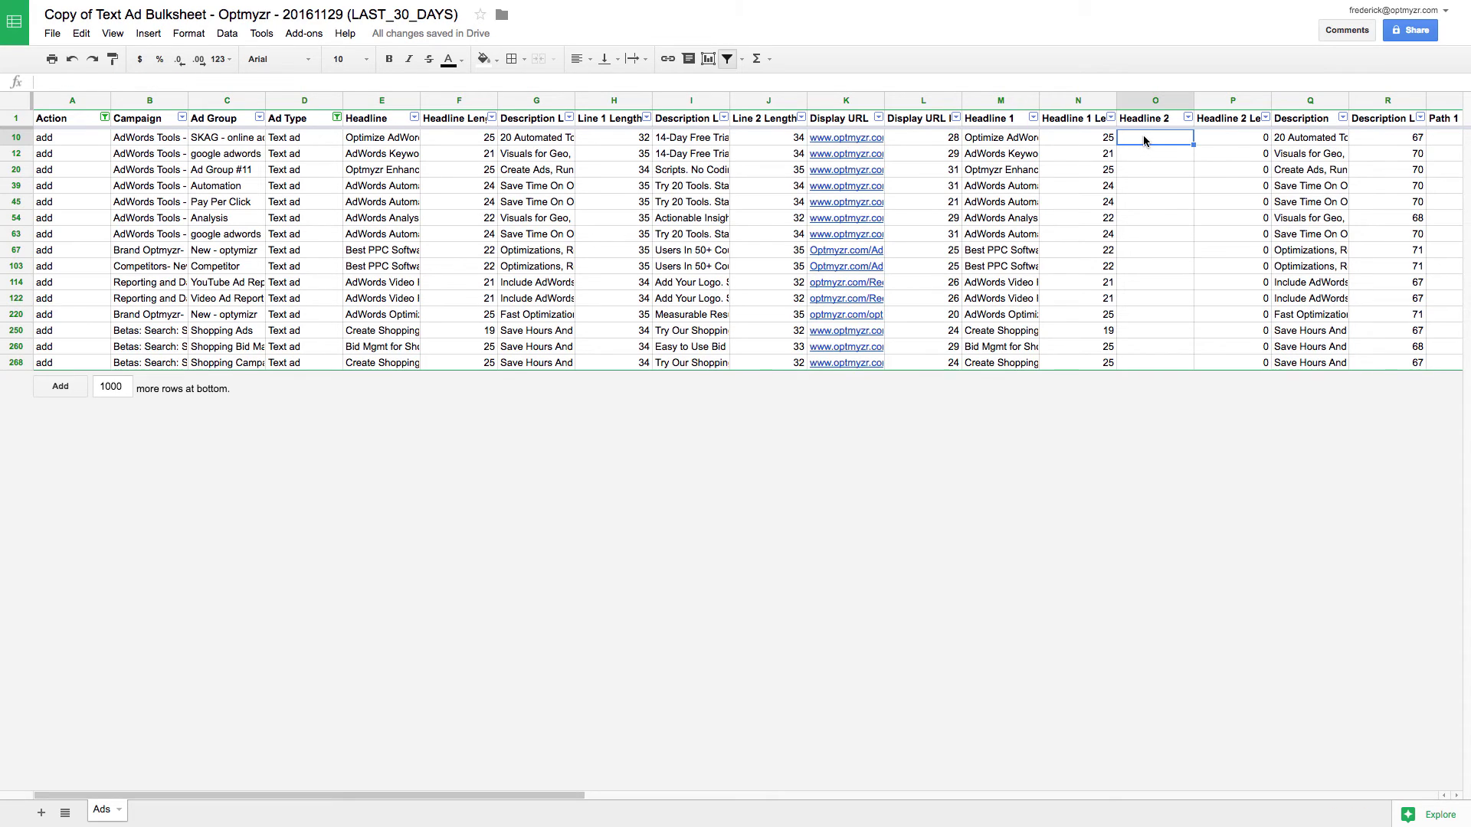
text(Optmyzr Rocks)
key(Return)
click(1191, 141)
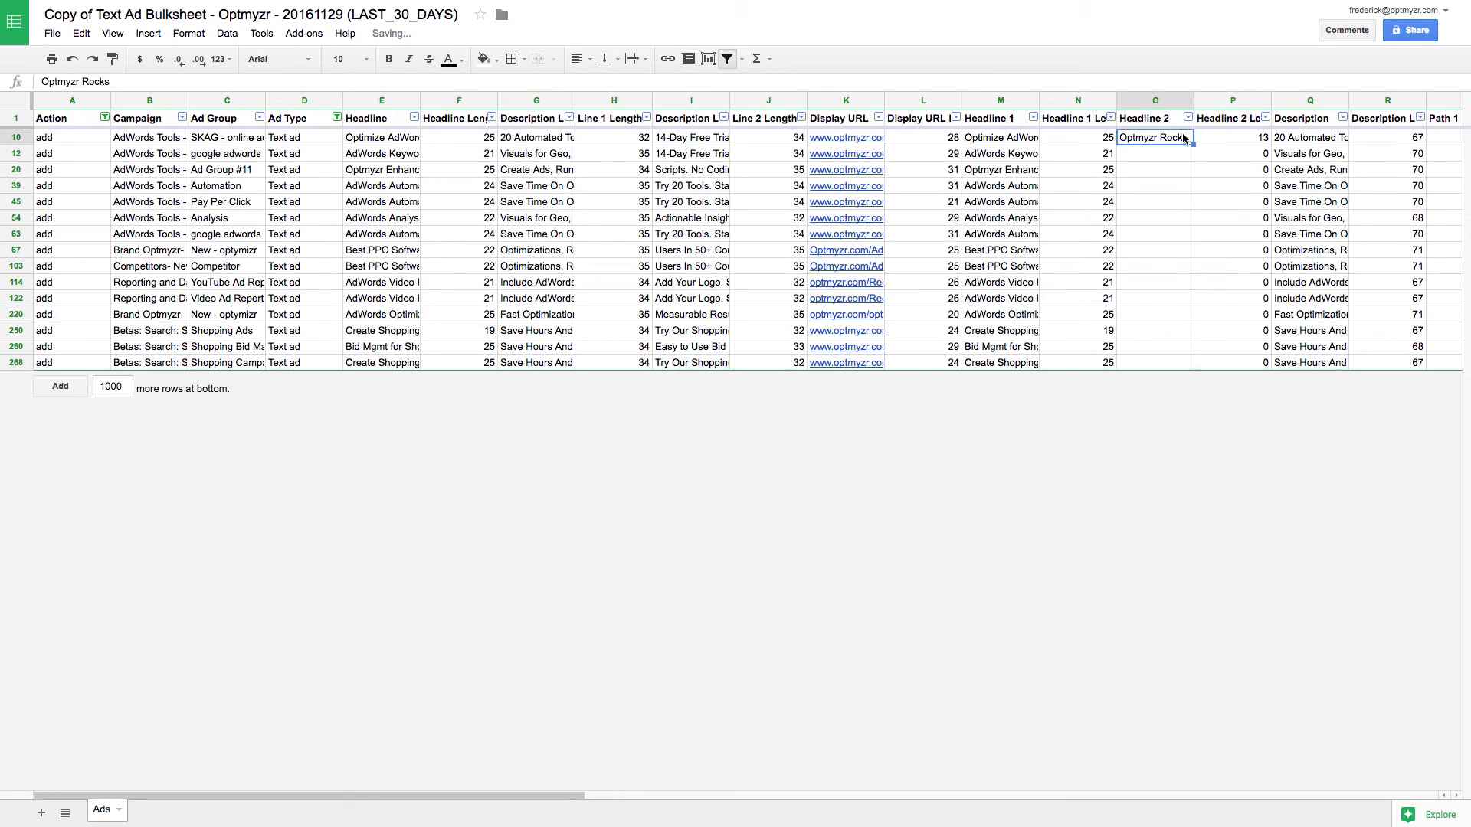
drag(1193, 144, 1193, 367)
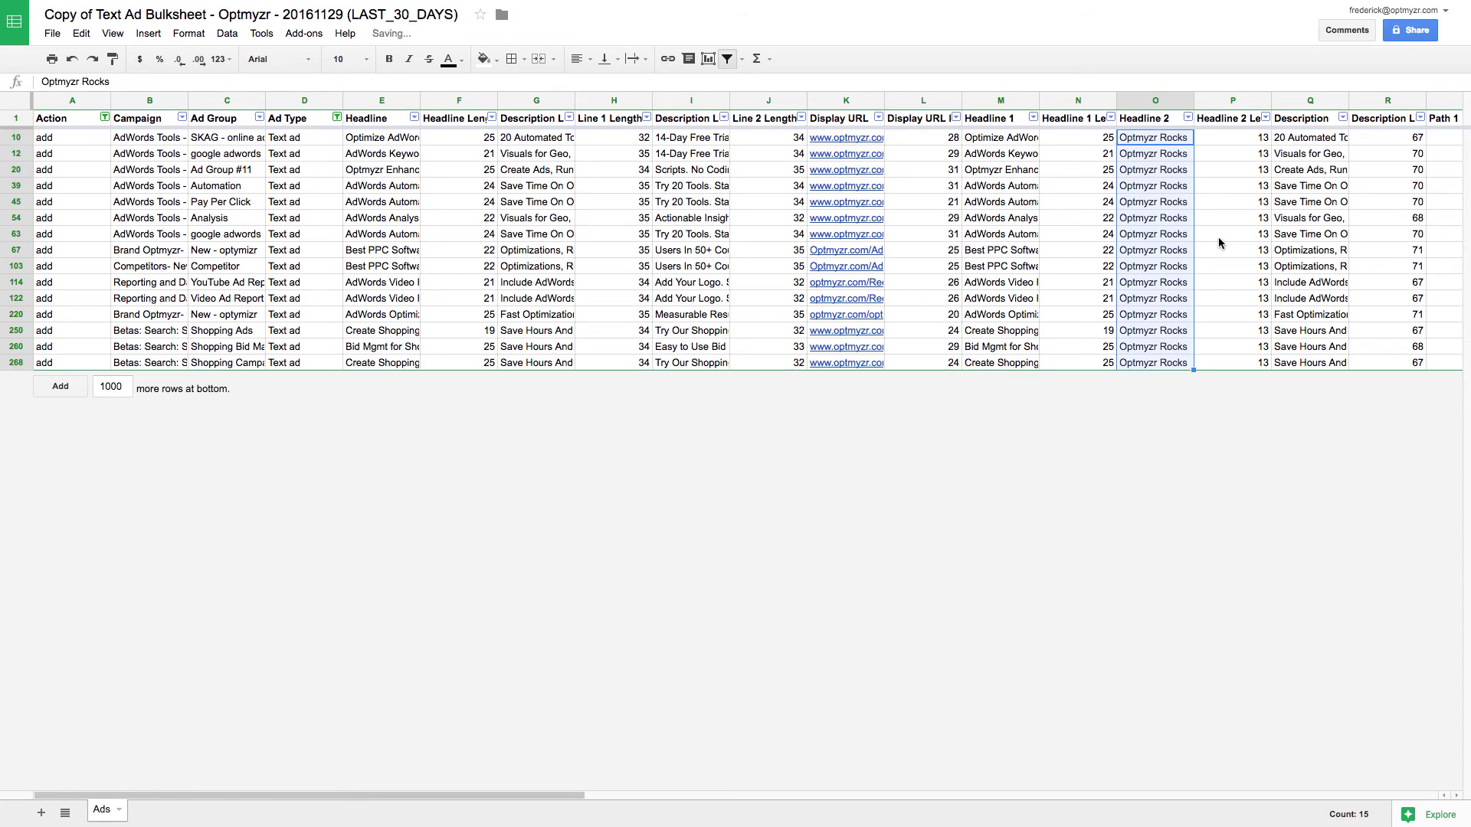
scroll(1230, 239, right, 3)
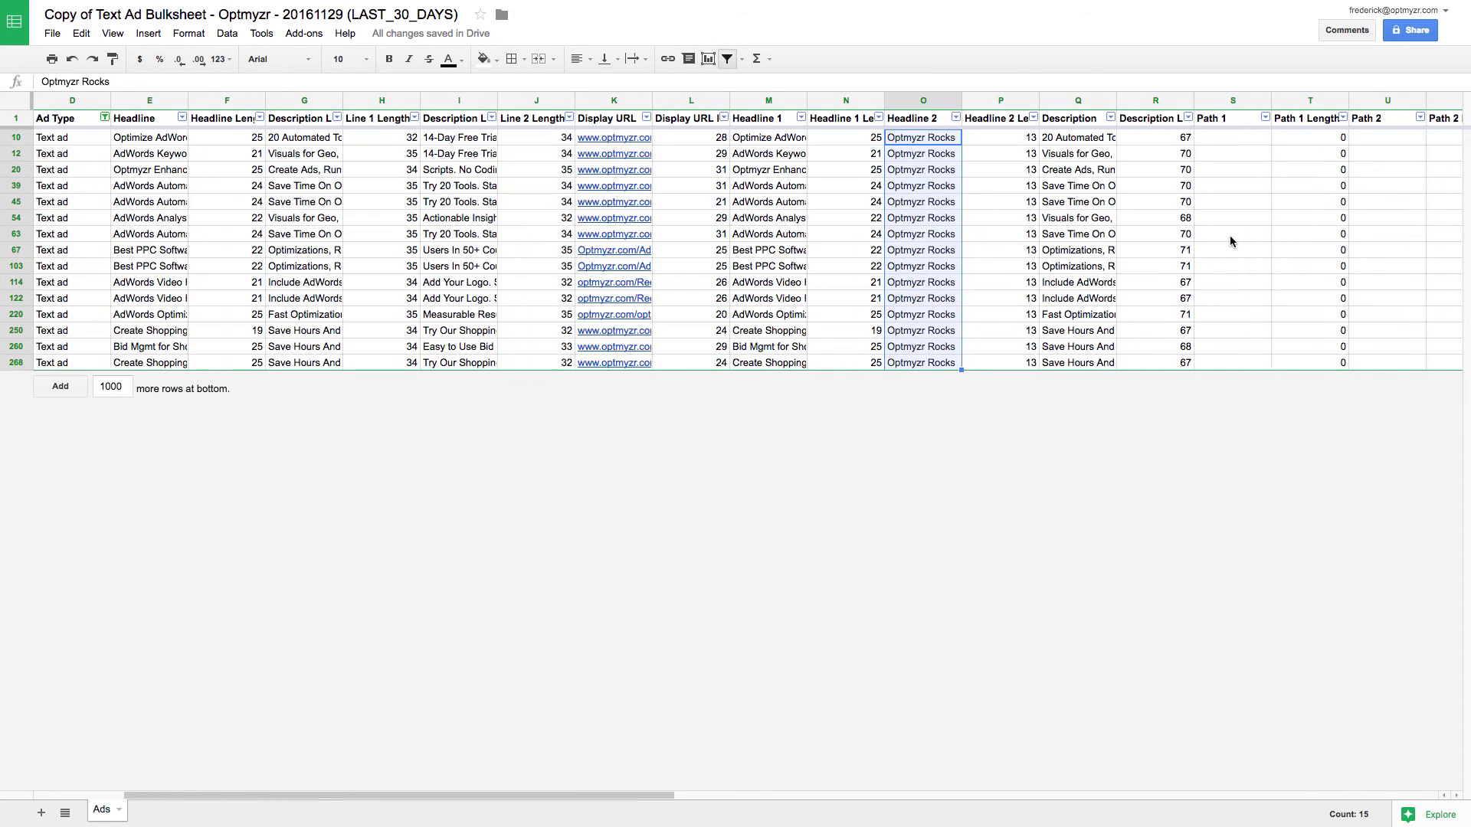
scroll(1218, 138, right, 3)
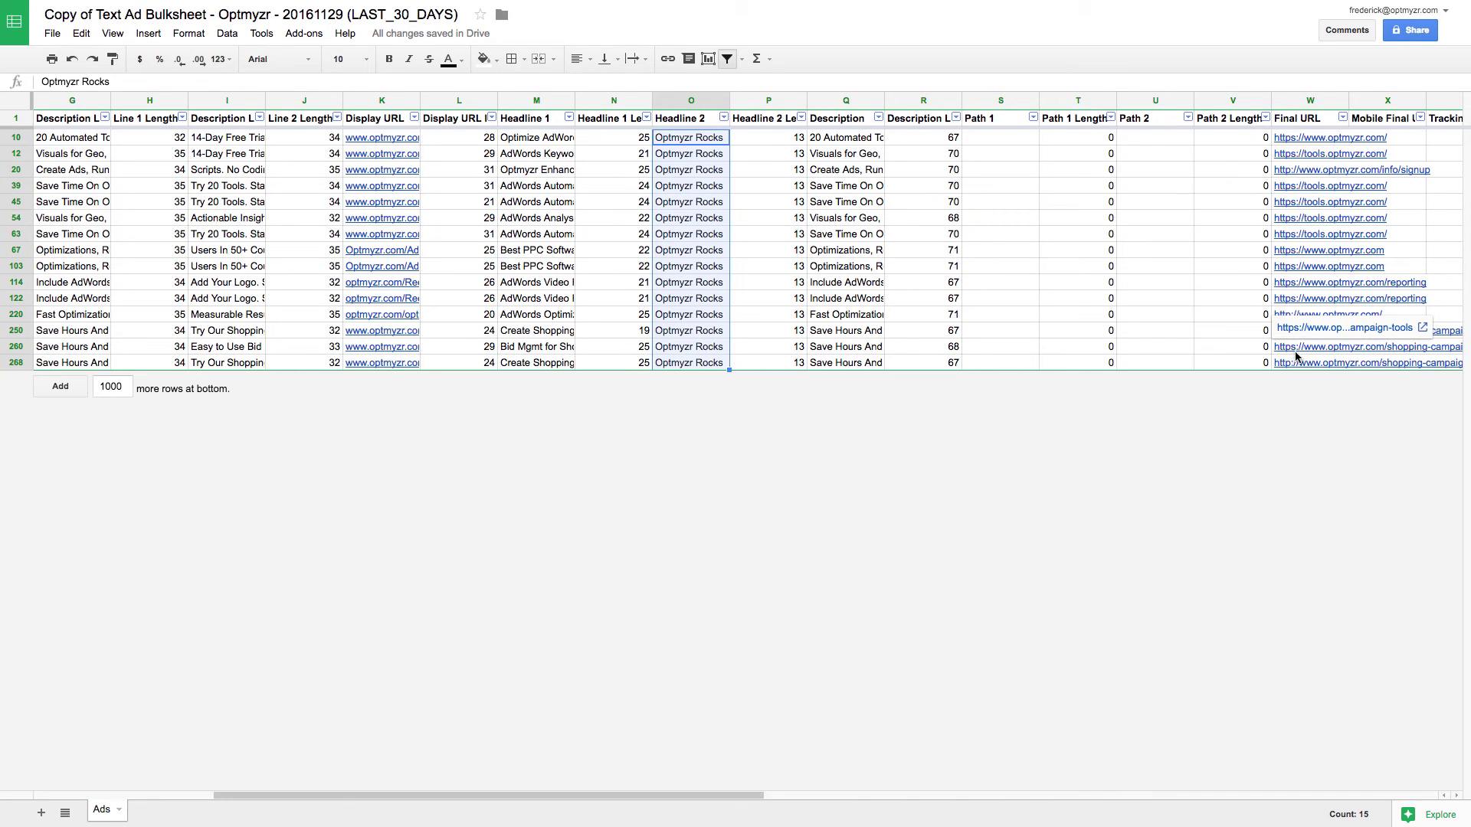
scroll(1295, 356, right, 2)
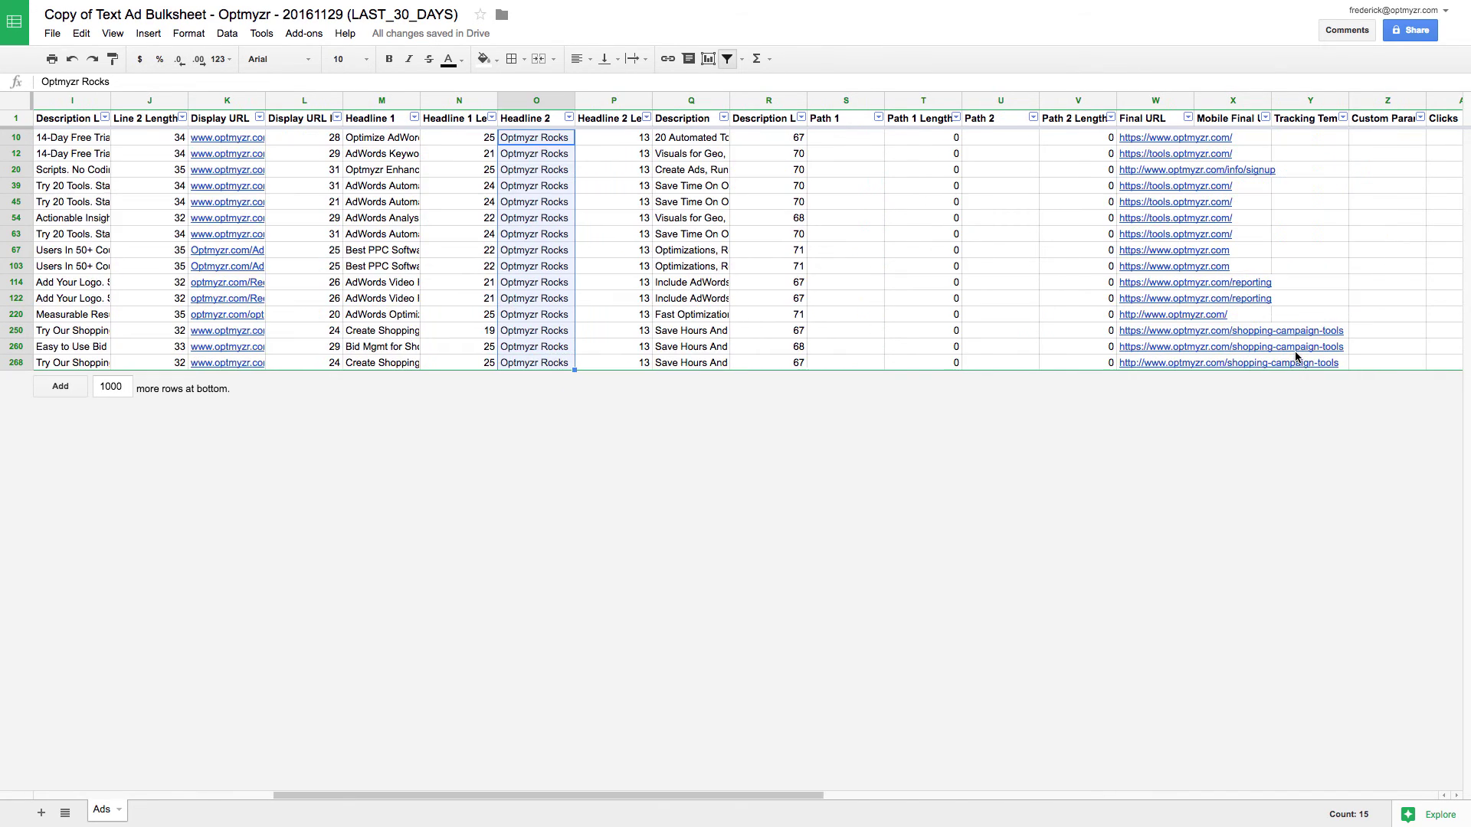
scroll(1296, 357, left, 3)
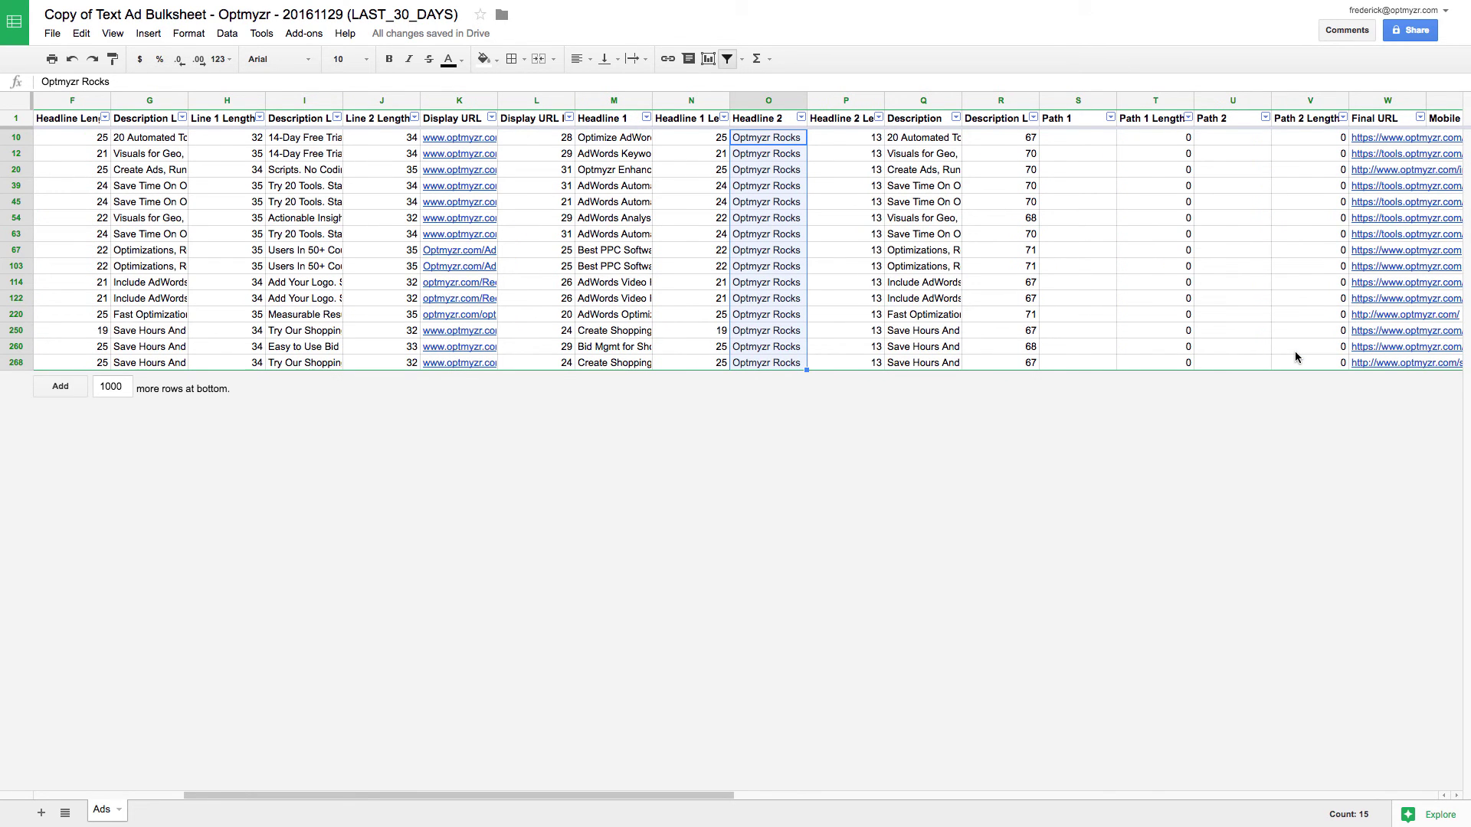
Step: Copy the whole filtered Ads table and paste it as values only into cell A1 of a new sheet
click(613, 234)
scroll(333, 260, left, 5)
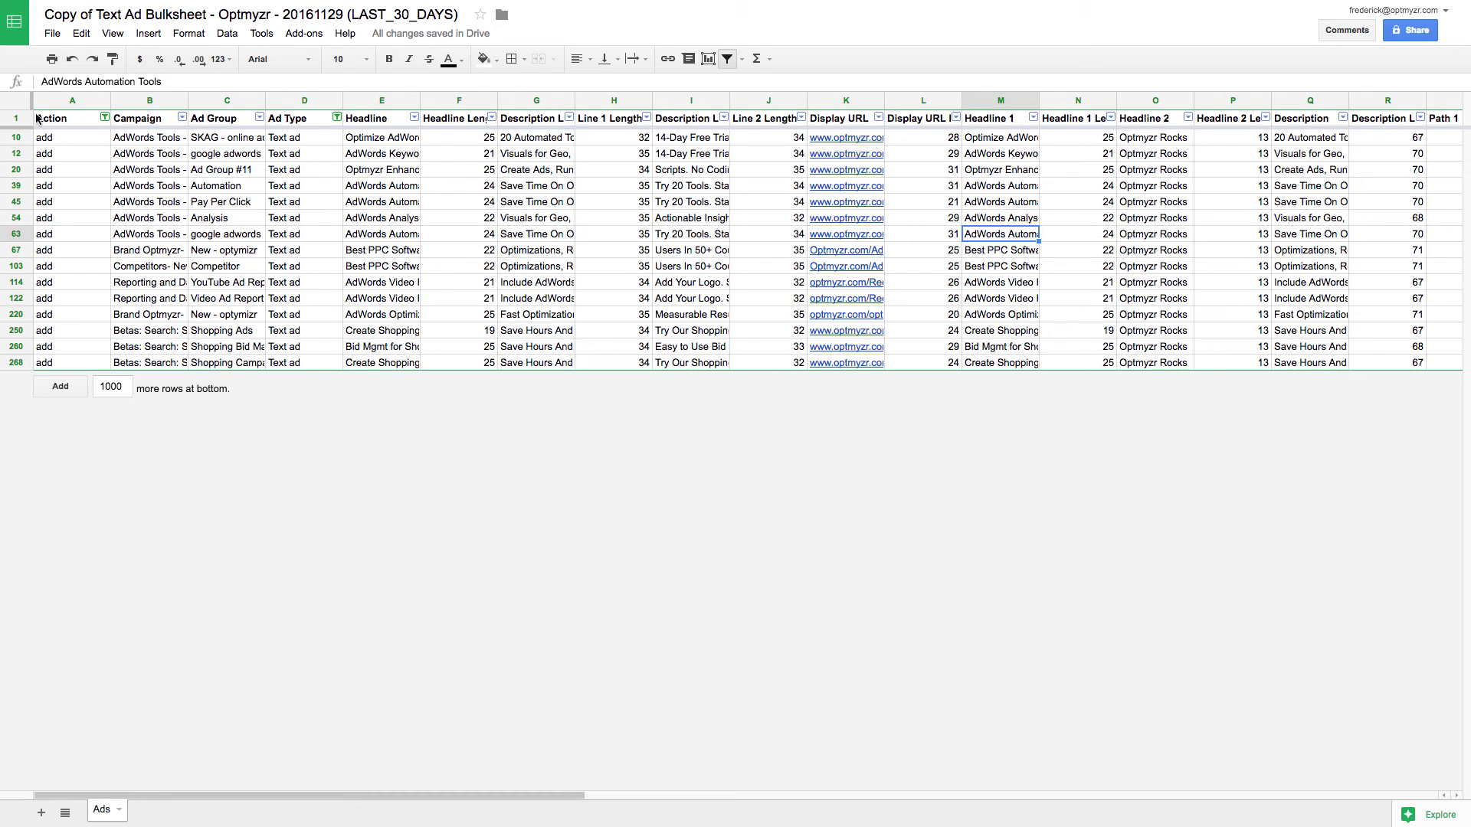
key(ctrl+a)
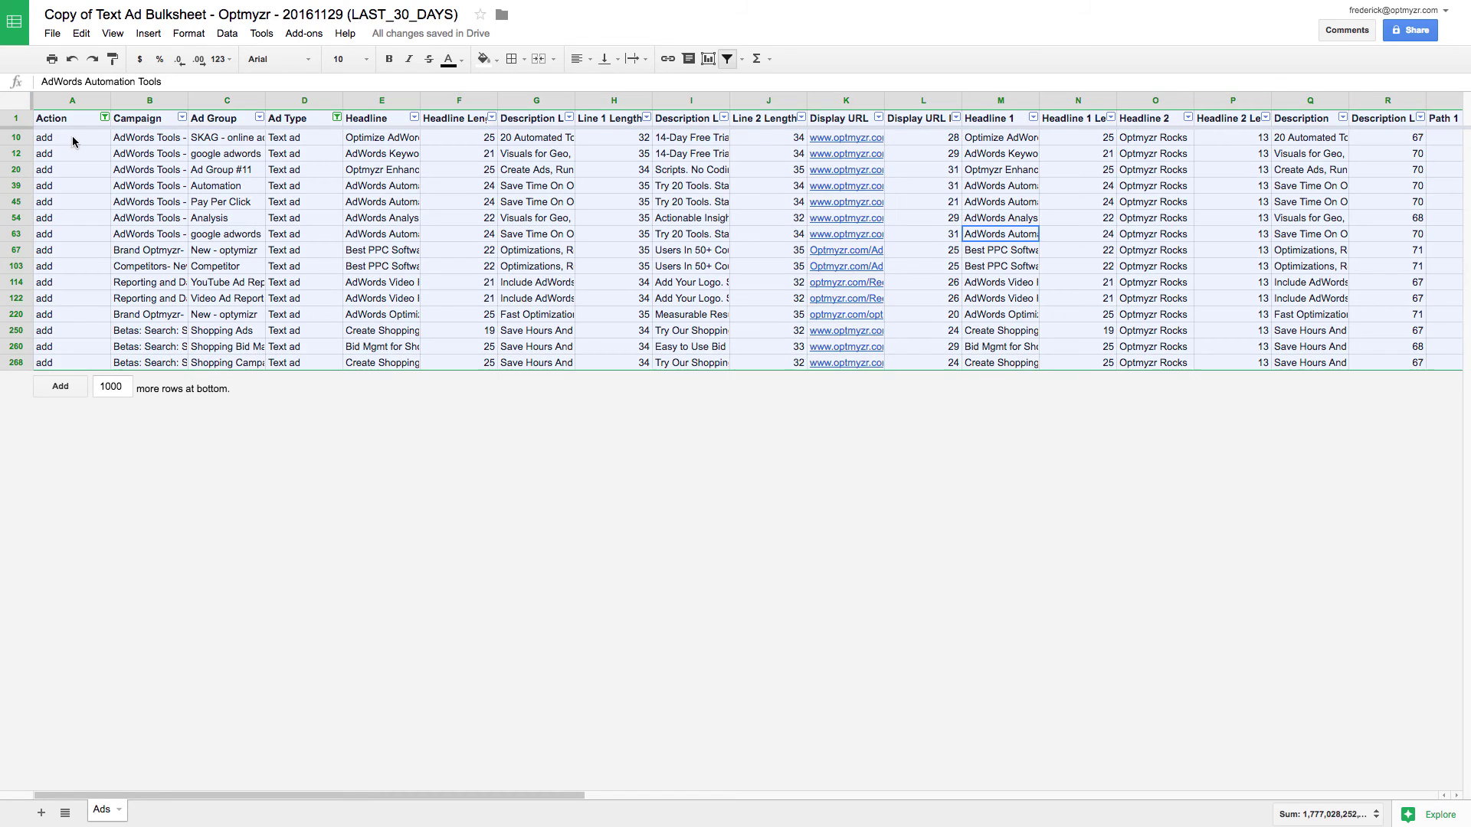
key(ctrl+c)
click(40, 816)
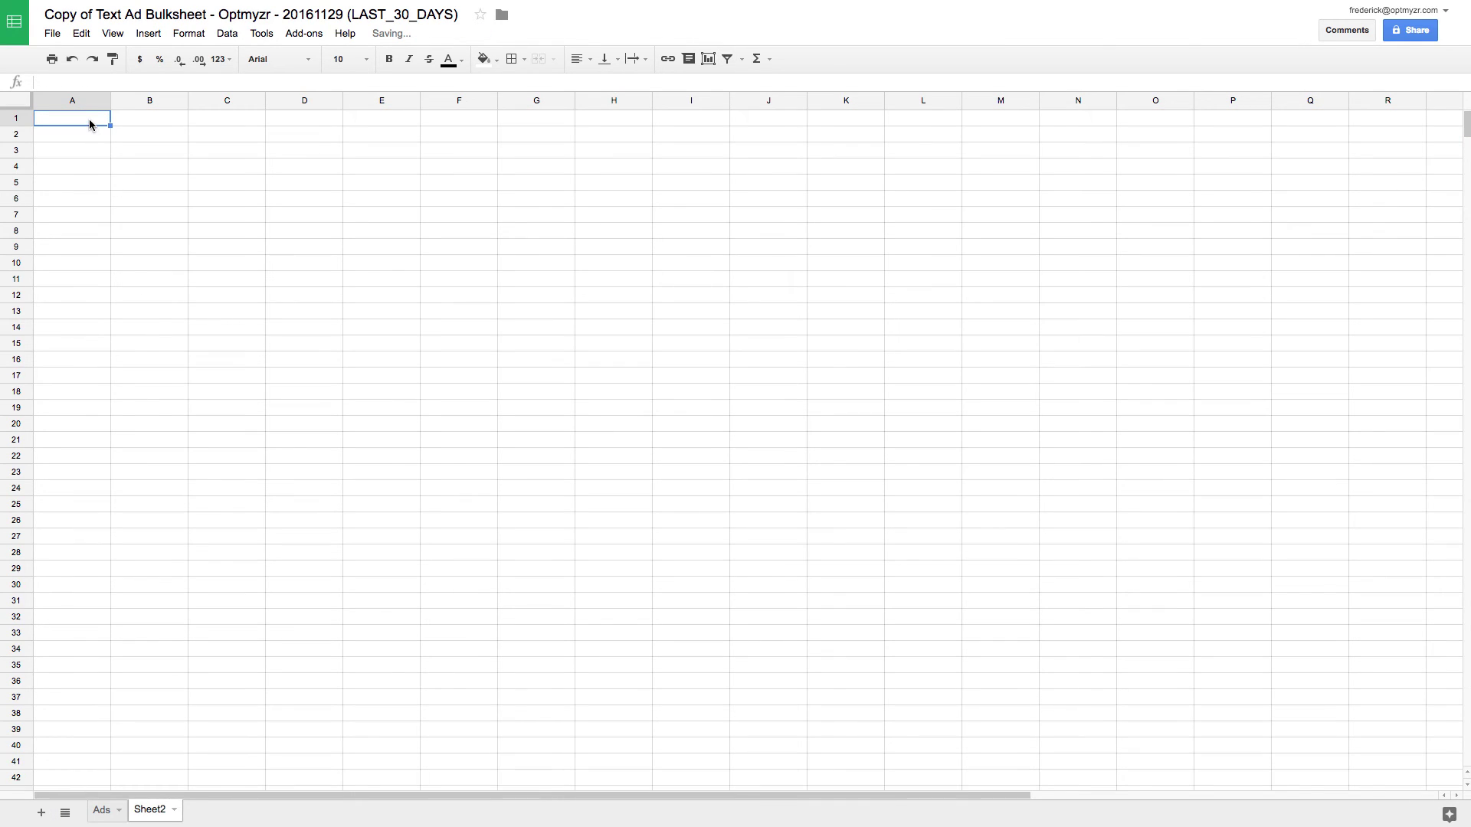
right_click(92, 121)
mouse_move(171, 202)
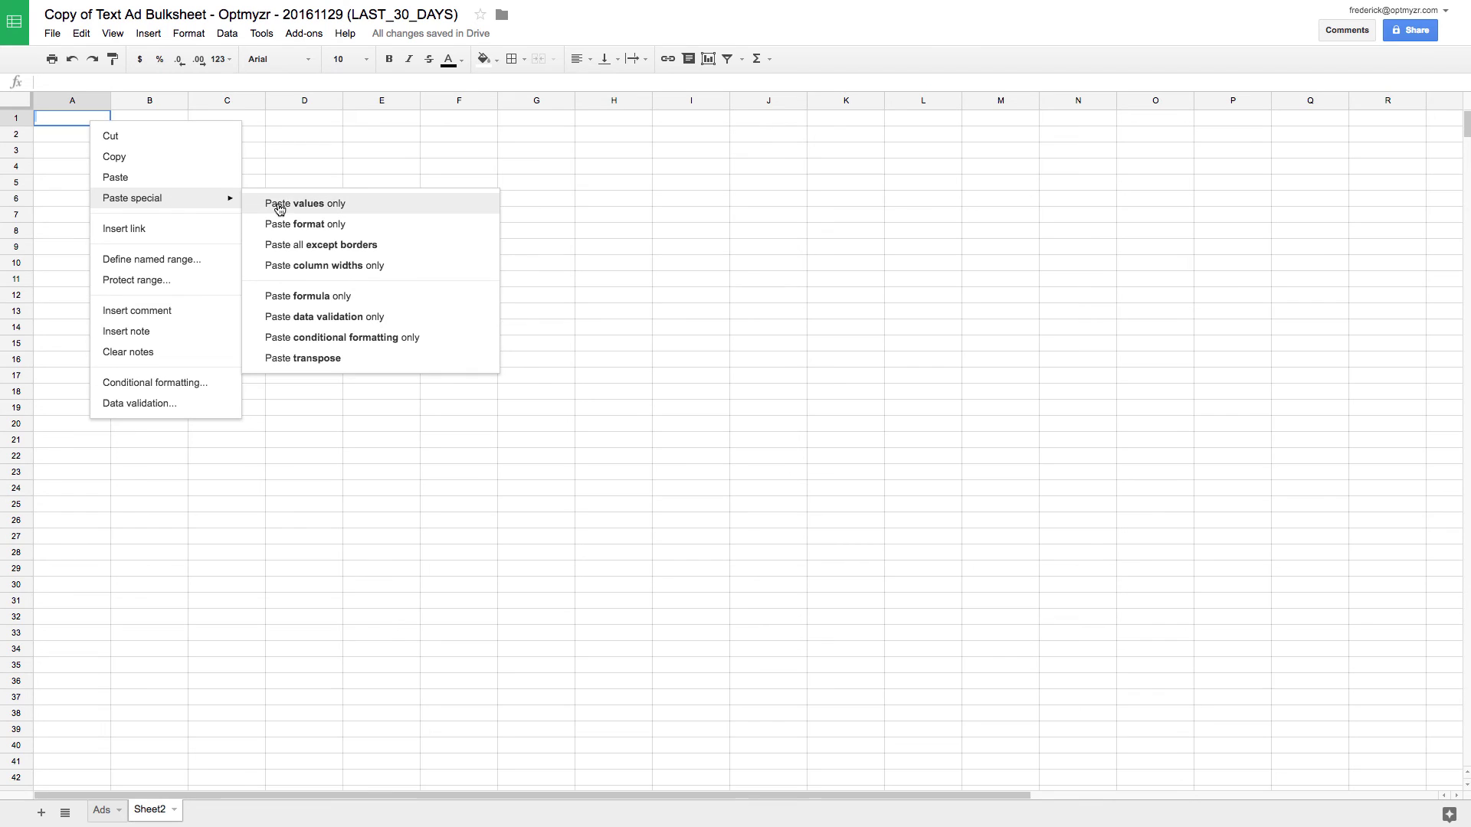
click(325, 207)
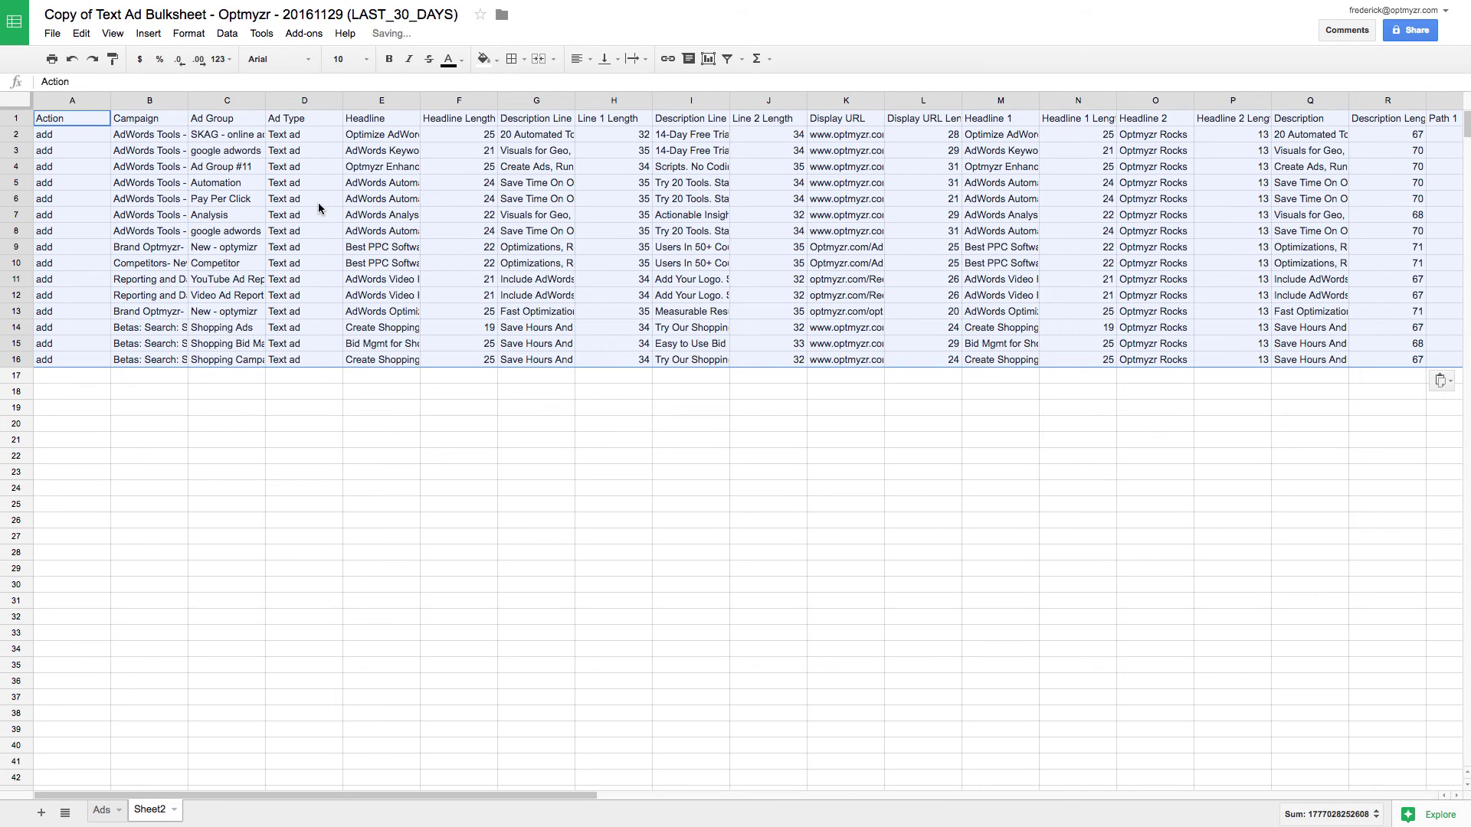
Step: Delete columns E through L, from Headline to Display URL Length, on the new sheet
click(148, 98)
click(356, 99)
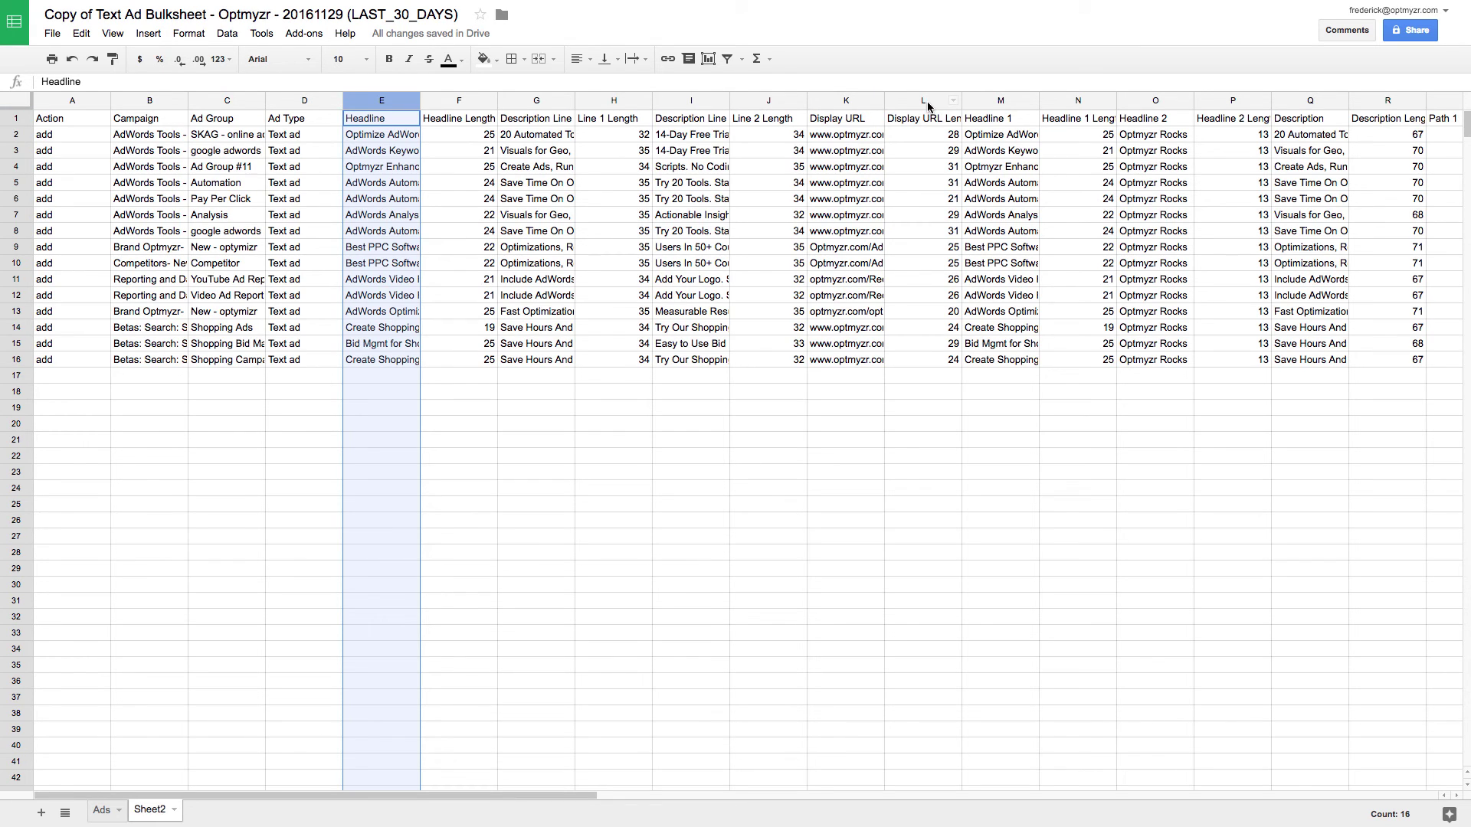
shift+click(927, 100)
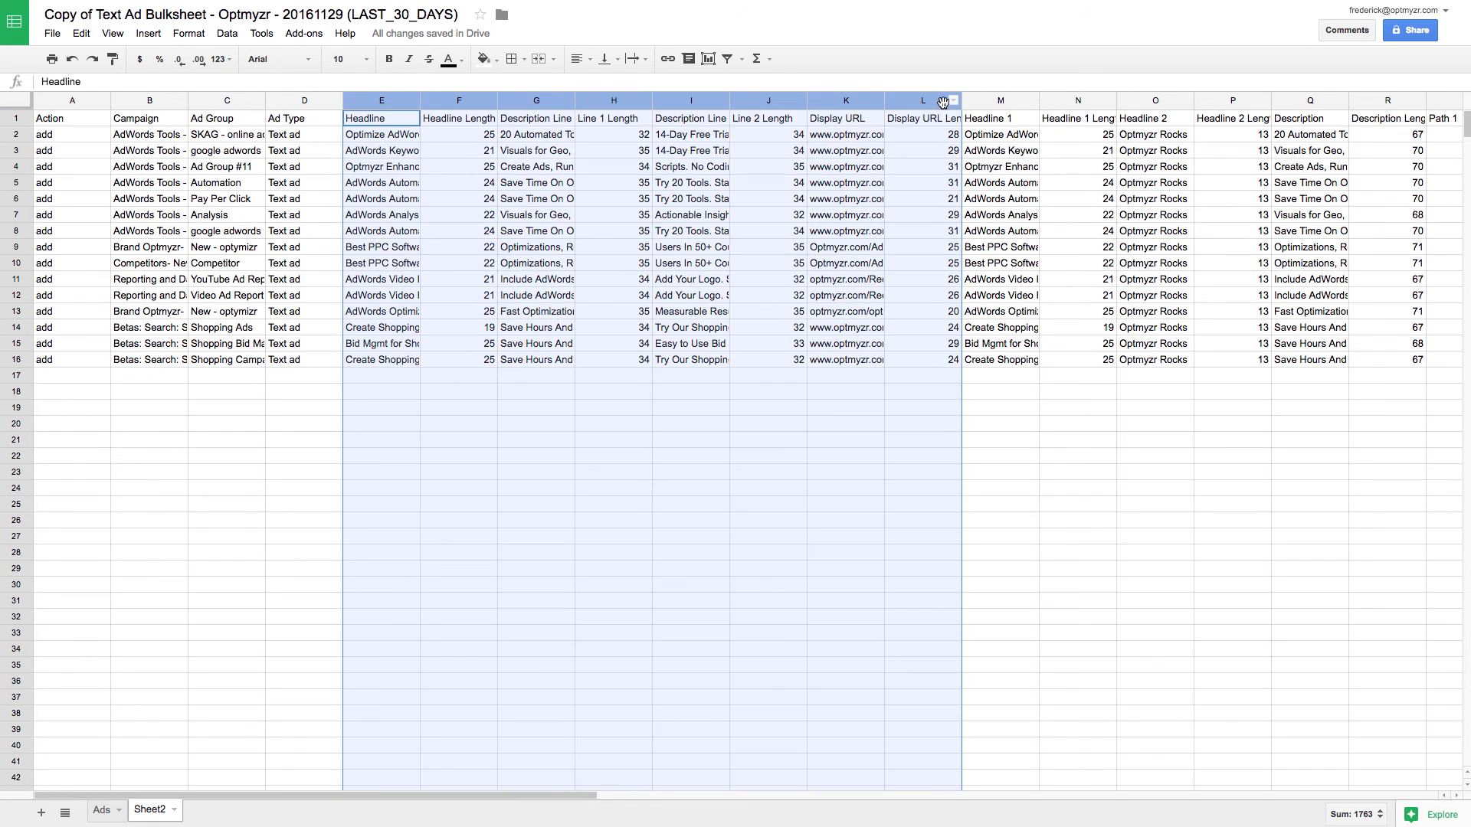
click(953, 101)
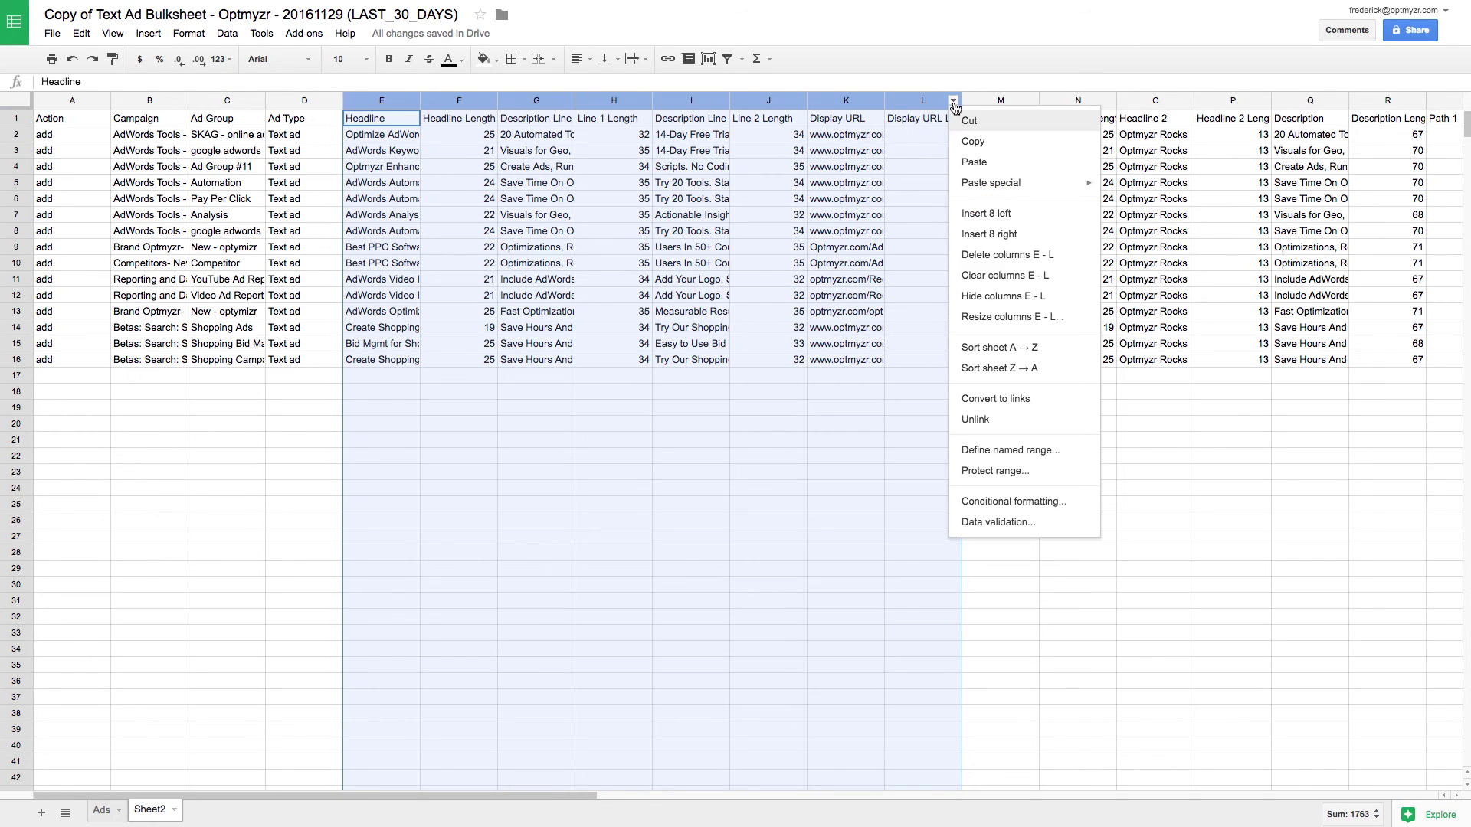
click(991, 259)
click(870, 436)
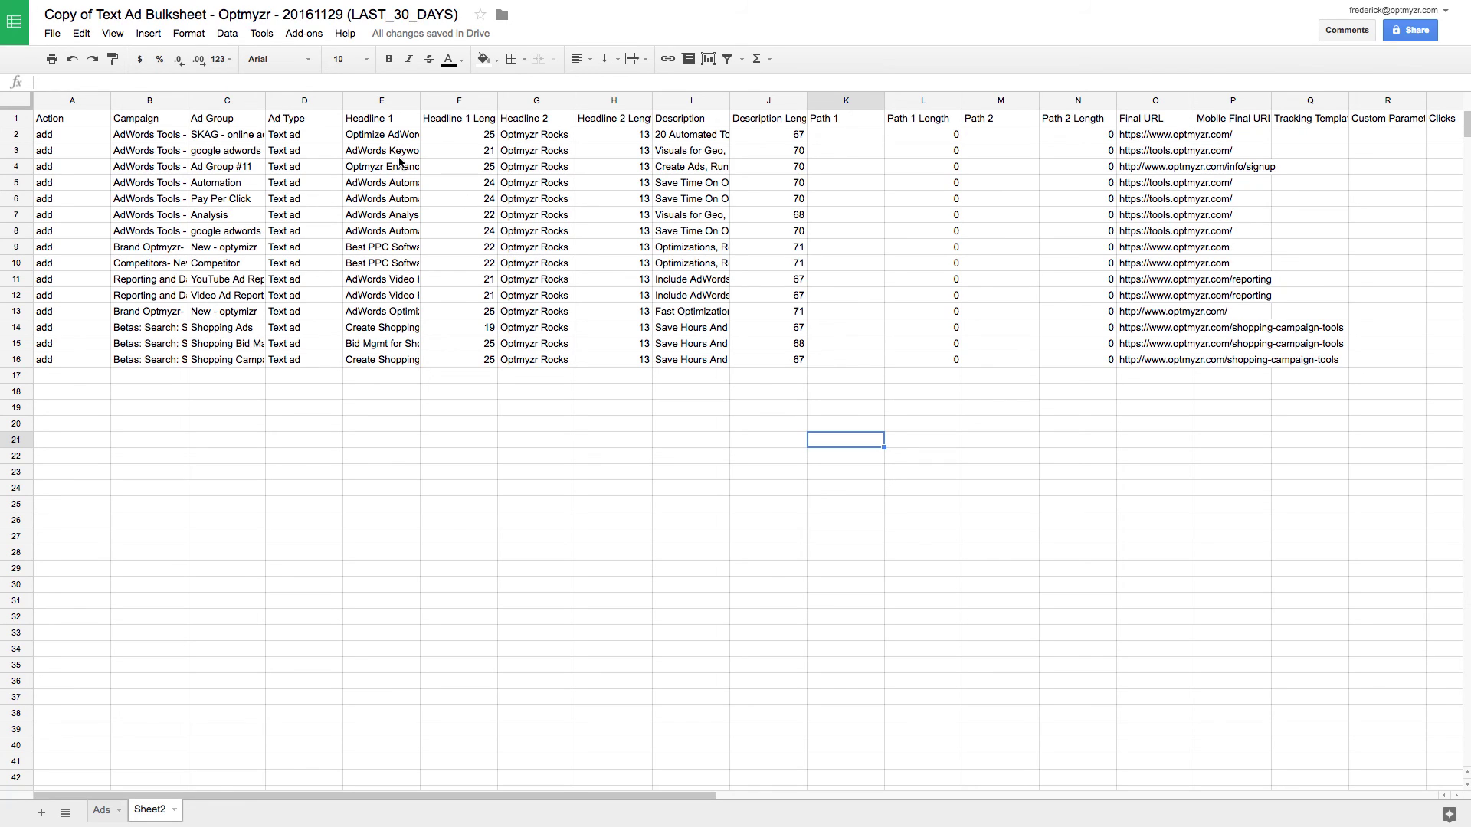
Step: Copy the rows with their headings from Campaign through Final URL, B1:O16, and switch to Google AdWords Editor
click(138, 120)
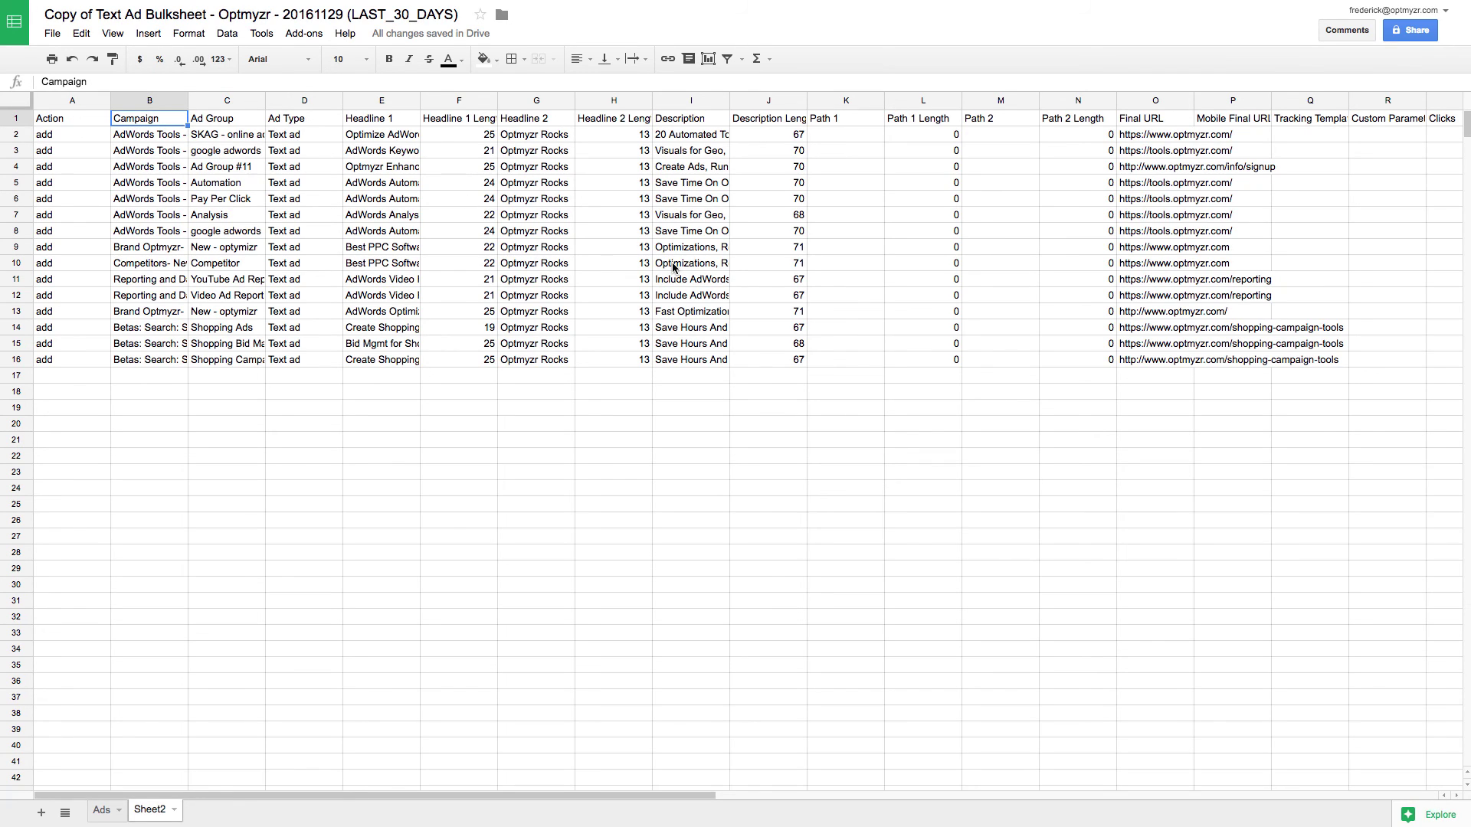
shift+click(1161, 362)
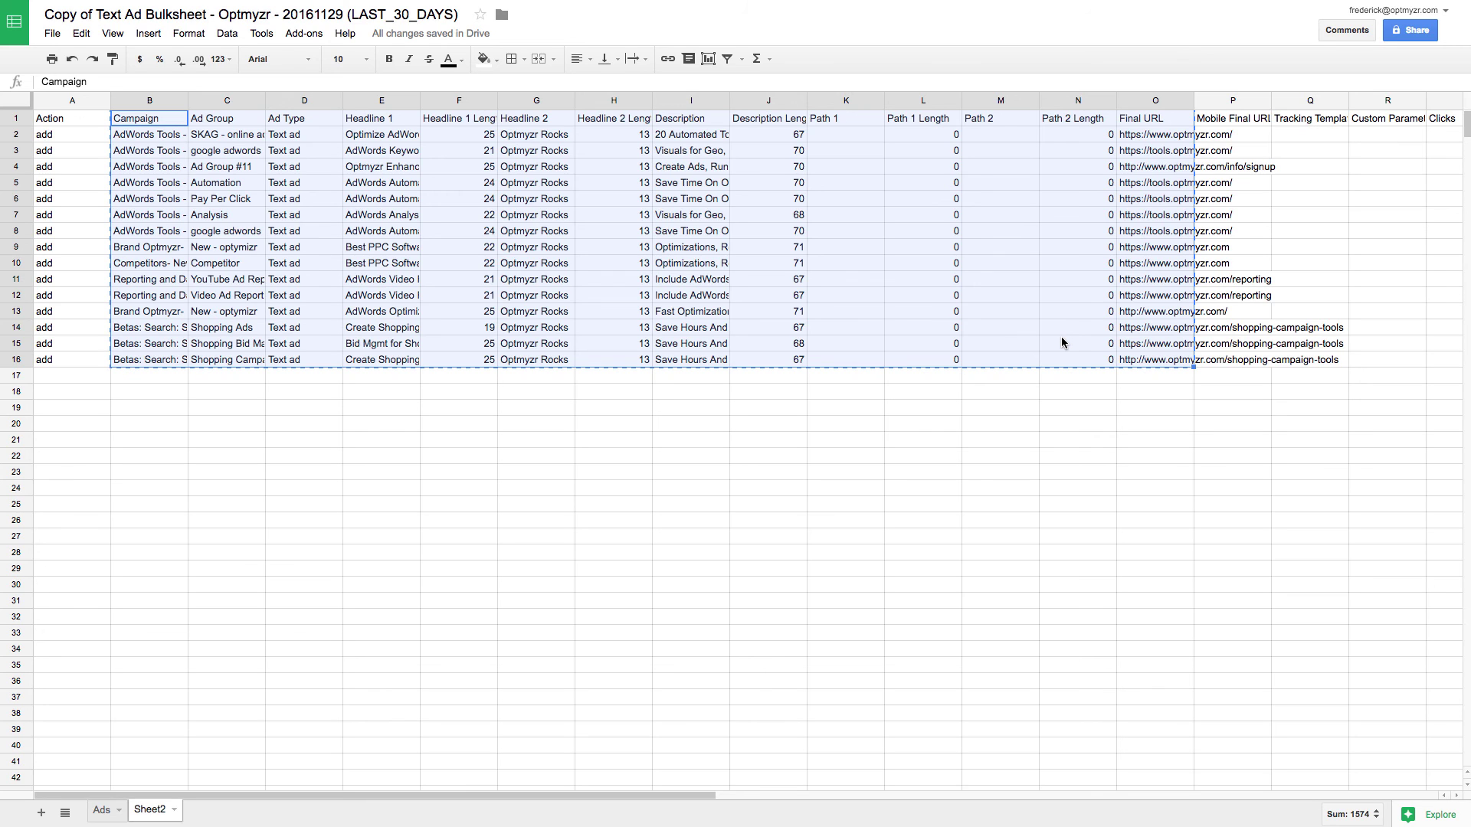
key(super+Tab)
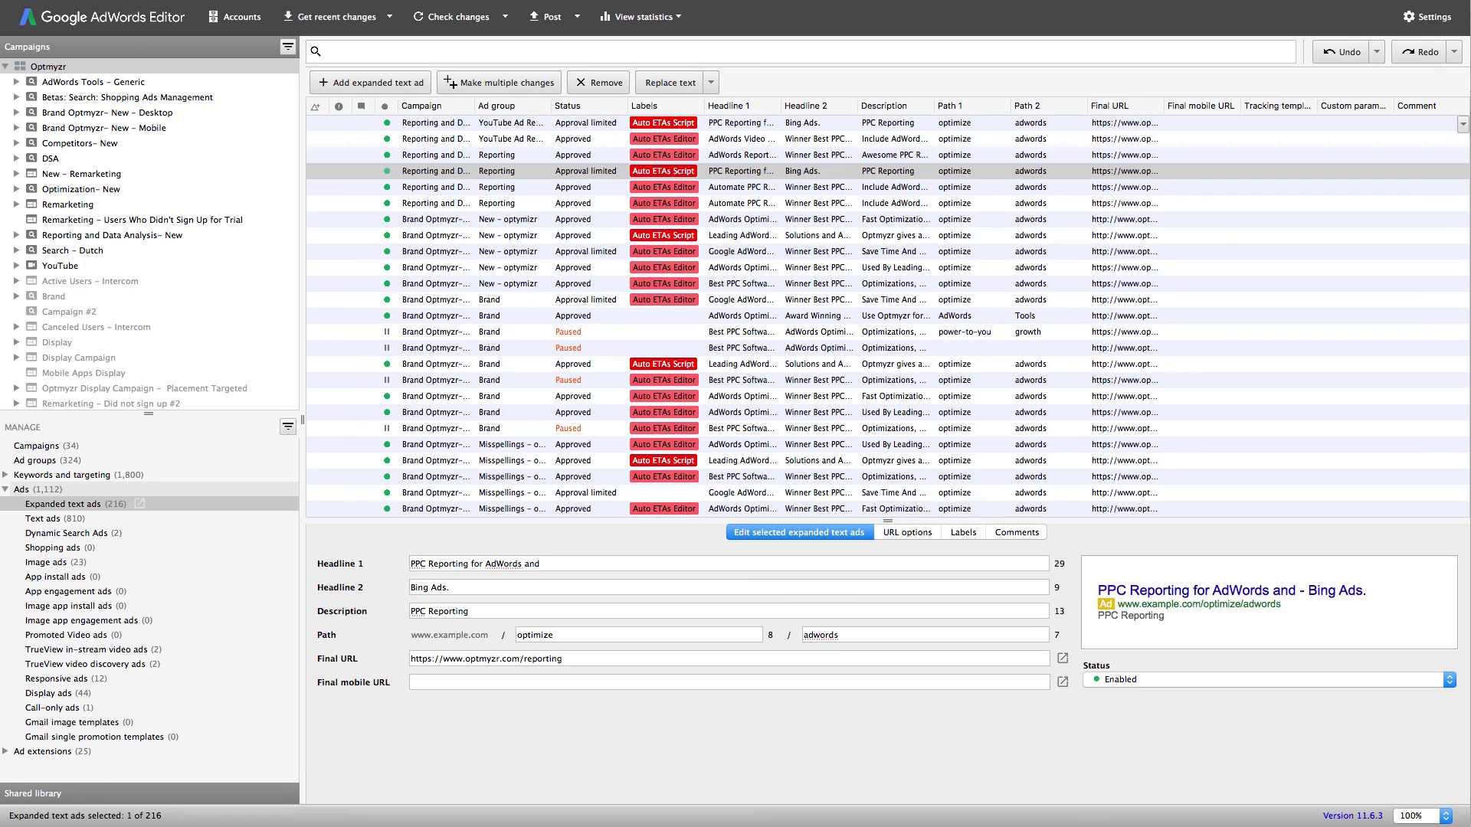
Step: Import the copied rows from text using the Add or update action, process them, and finish to review the changes
click(191, 0)
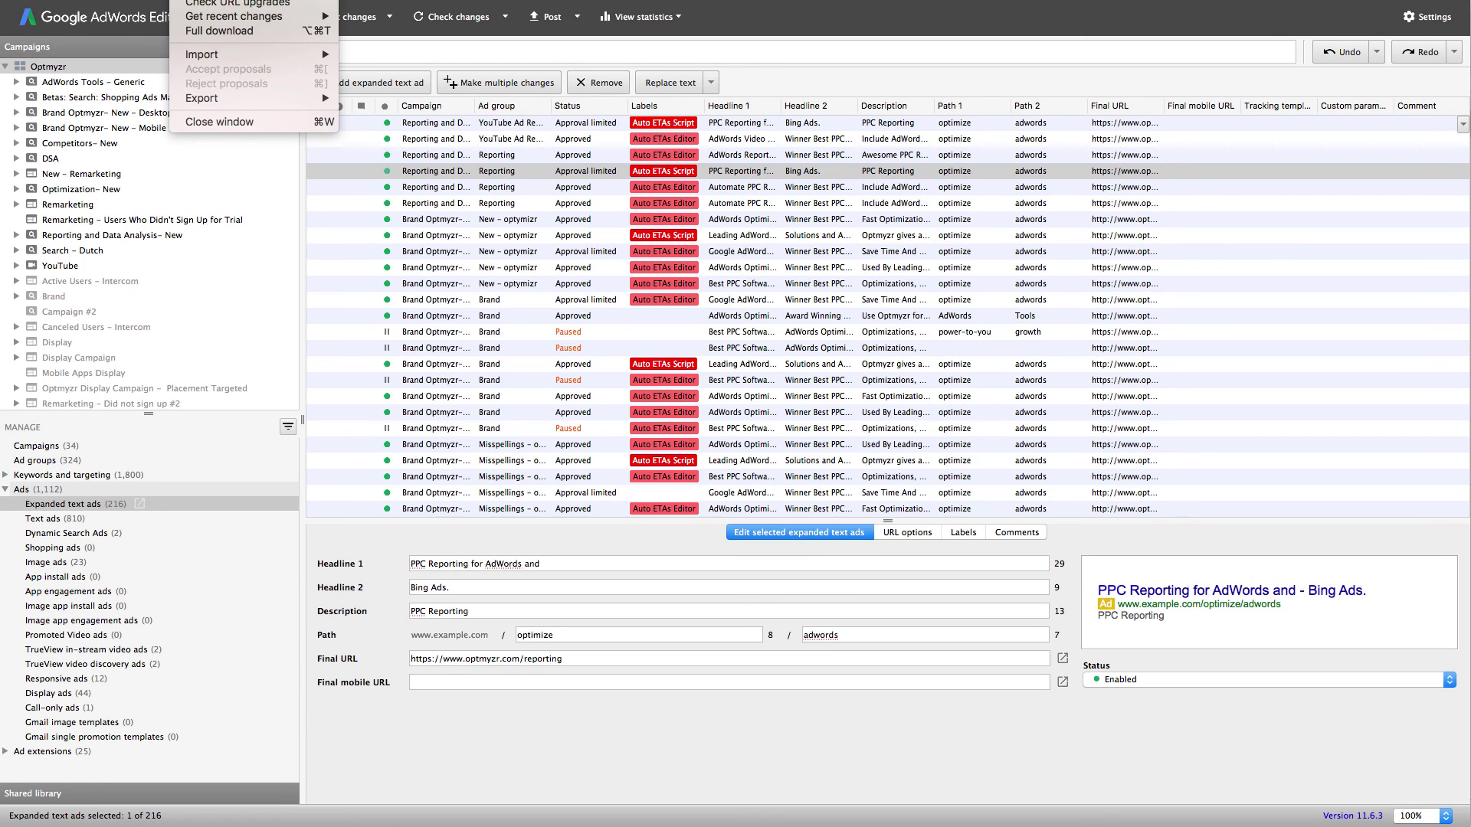
mouse_move(215, 55)
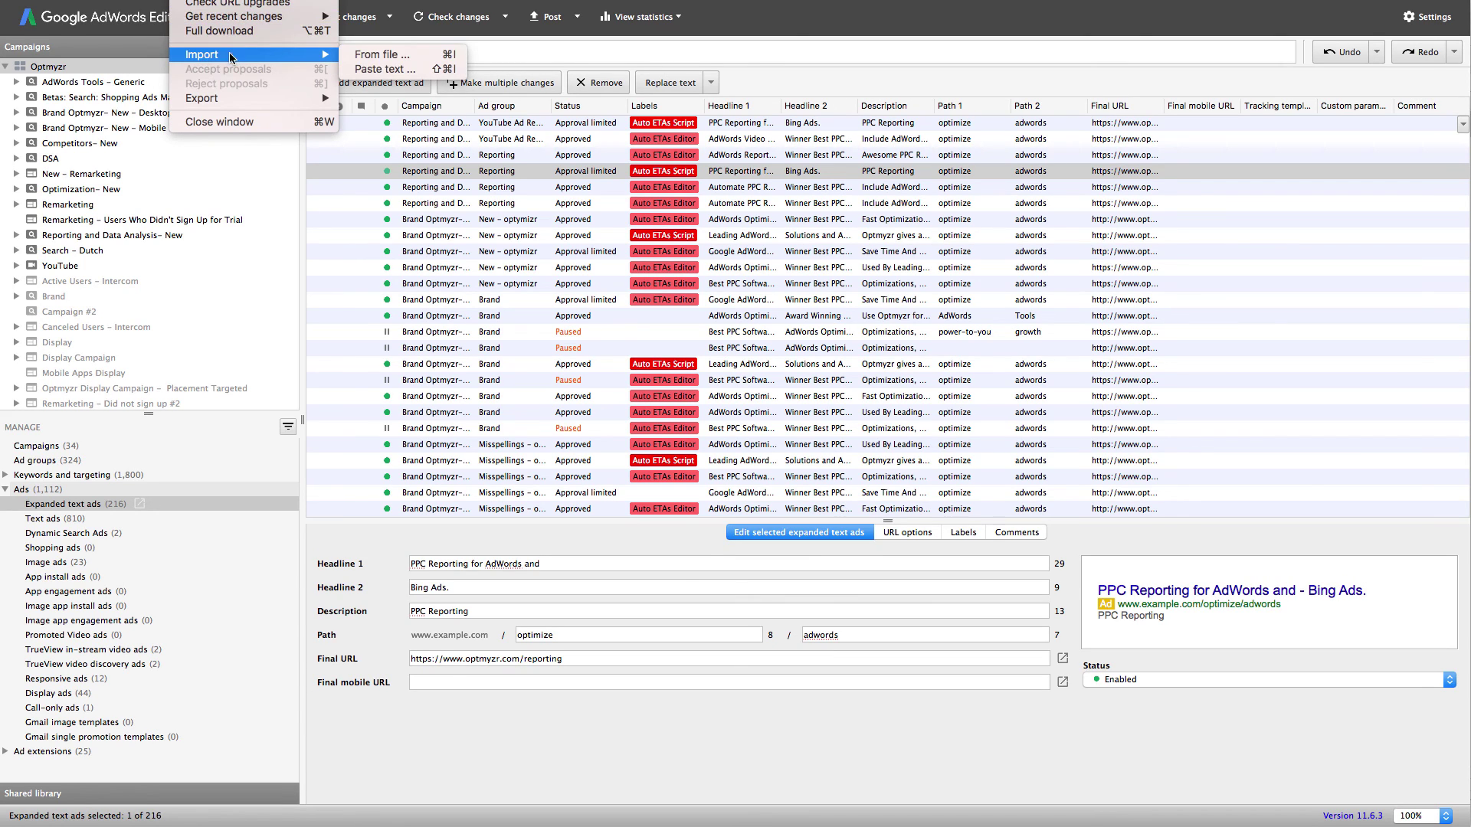
click(385, 69)
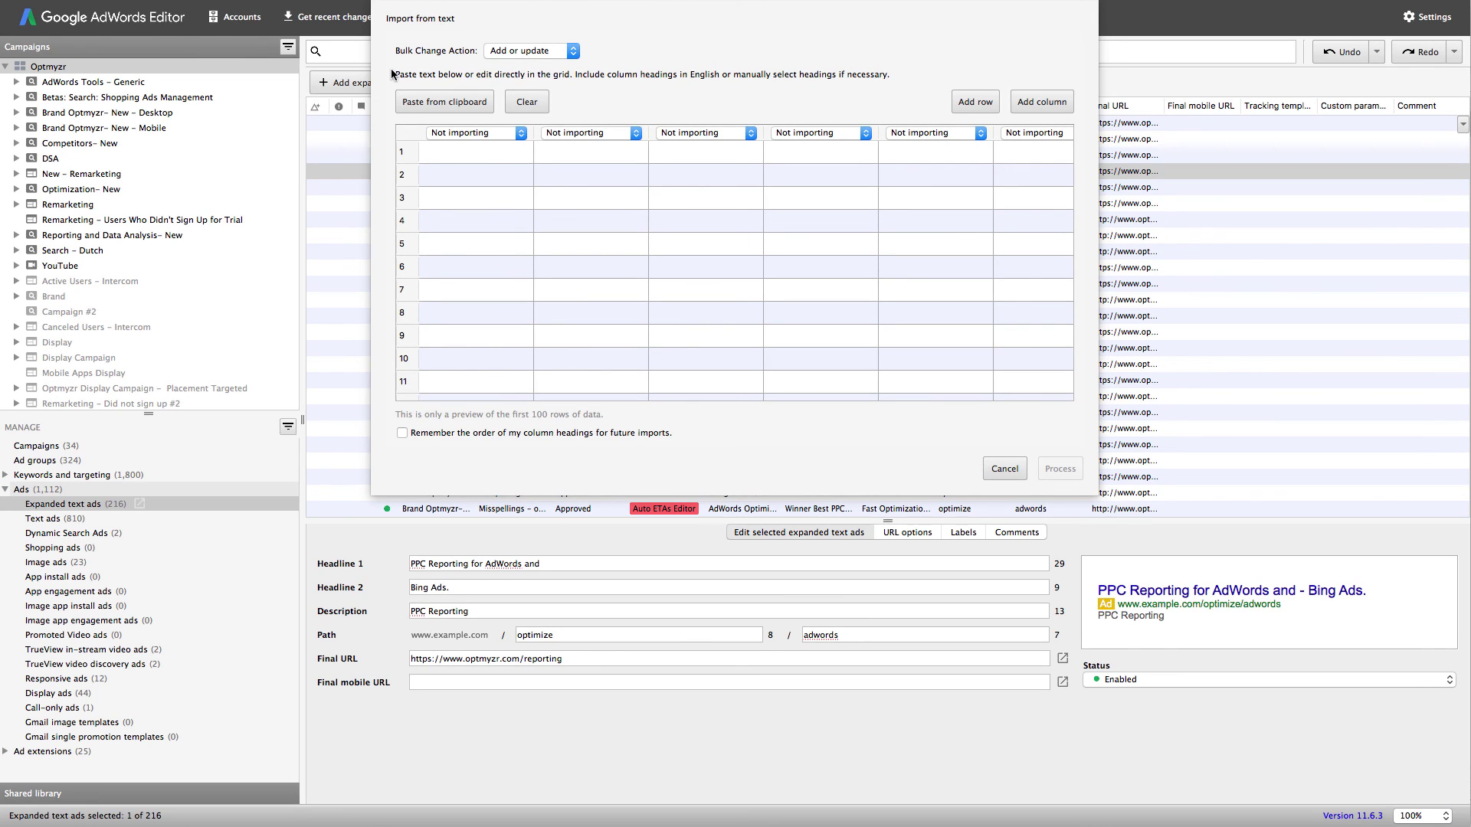
key(super+v)
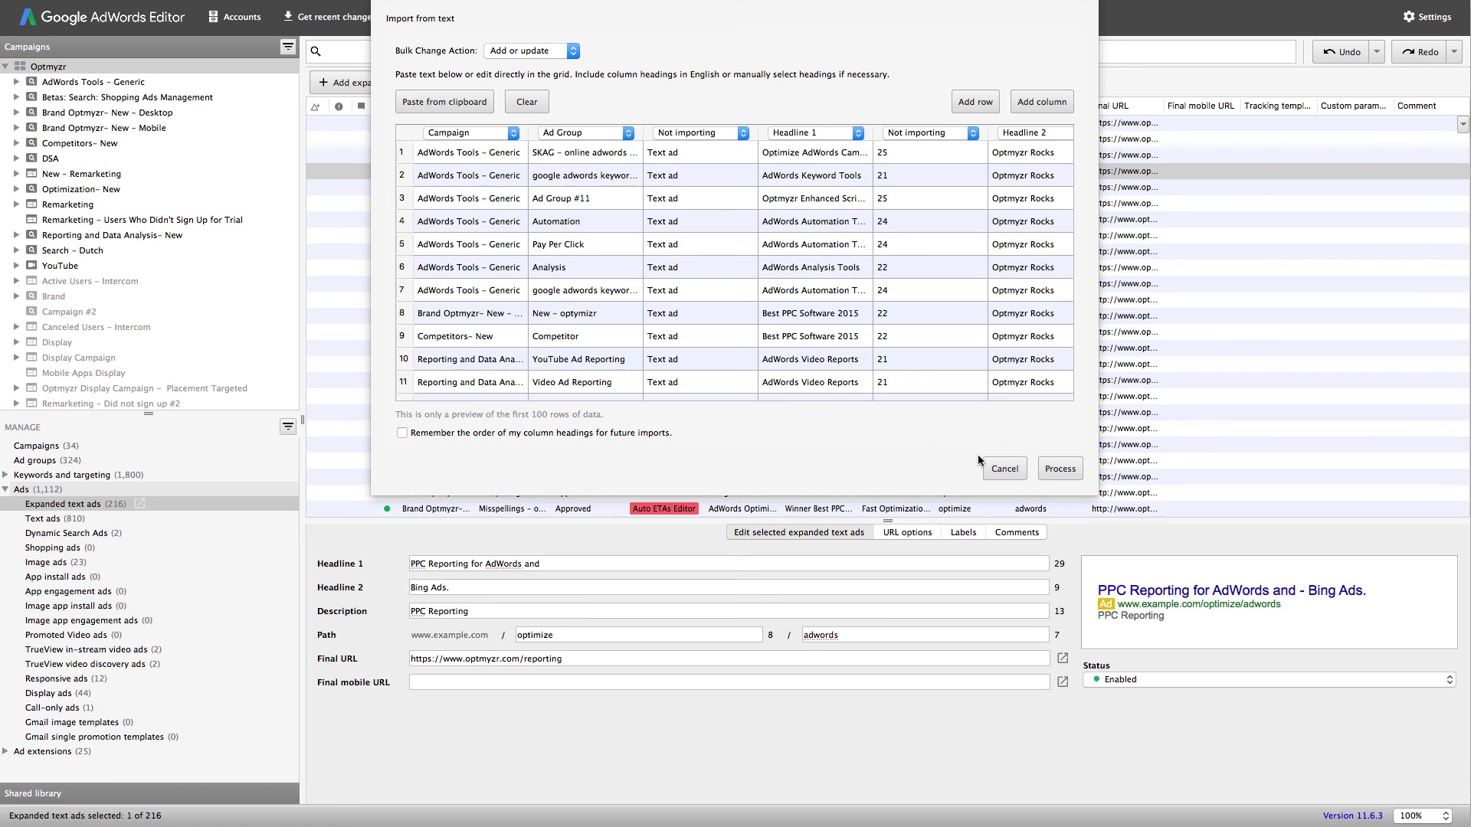
click(1057, 469)
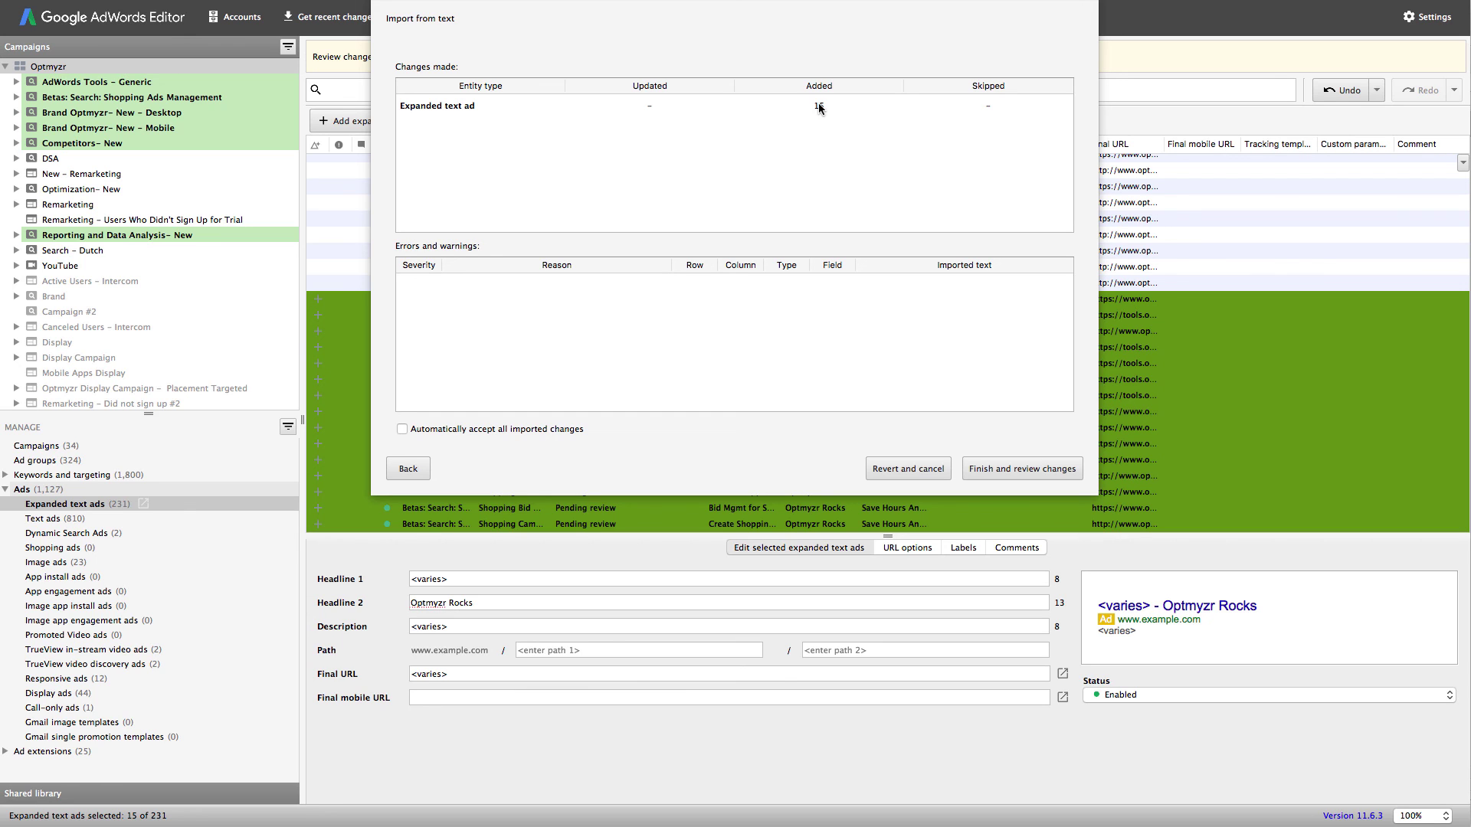
click(990, 469)
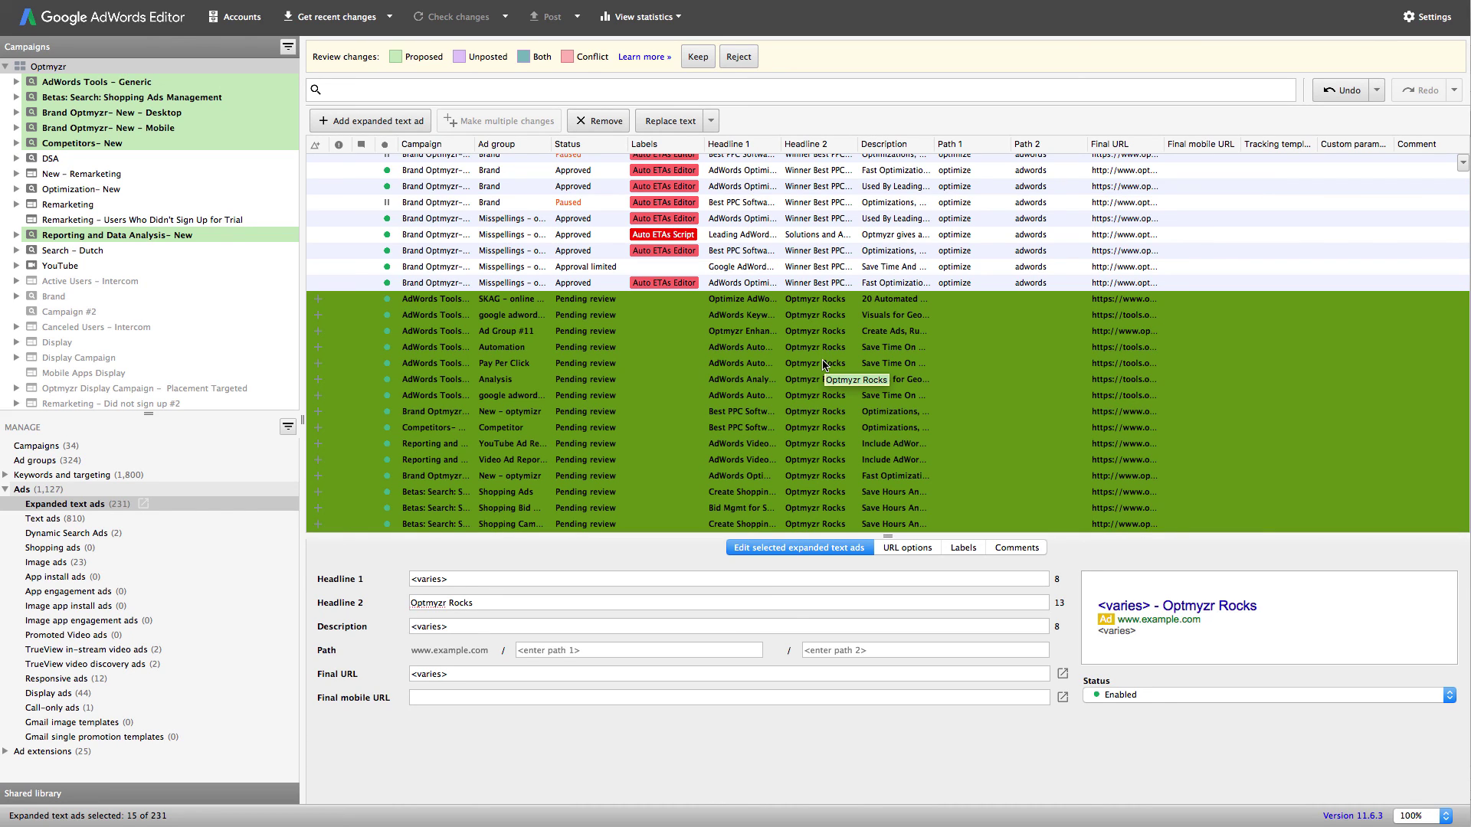
Step: Set Headline 2 of all the newly imported expanded text ads to "Optmyzr Is Great"
click(496, 600)
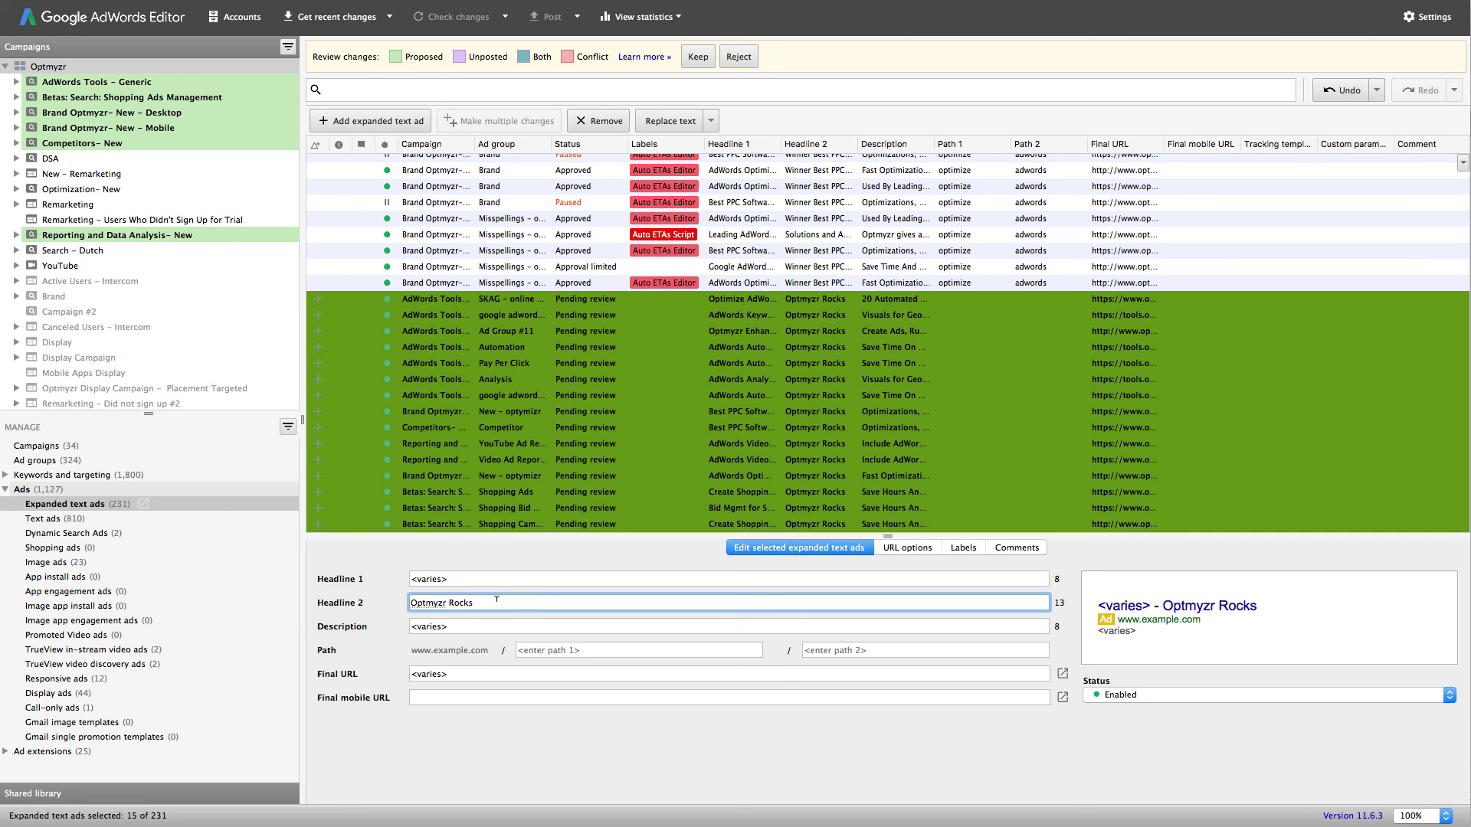
key(BackSpace)
key(BackSpace)
key(BackSpace)
key(BackSpace)
key(BackSpace)
text(Is Great)
Step: Set the first path of the imported expanded text ads to Optmyzr and select the Brand Optmyzr ad in the New - optmyzir ad group
click(540, 648)
text(Optmyzr)
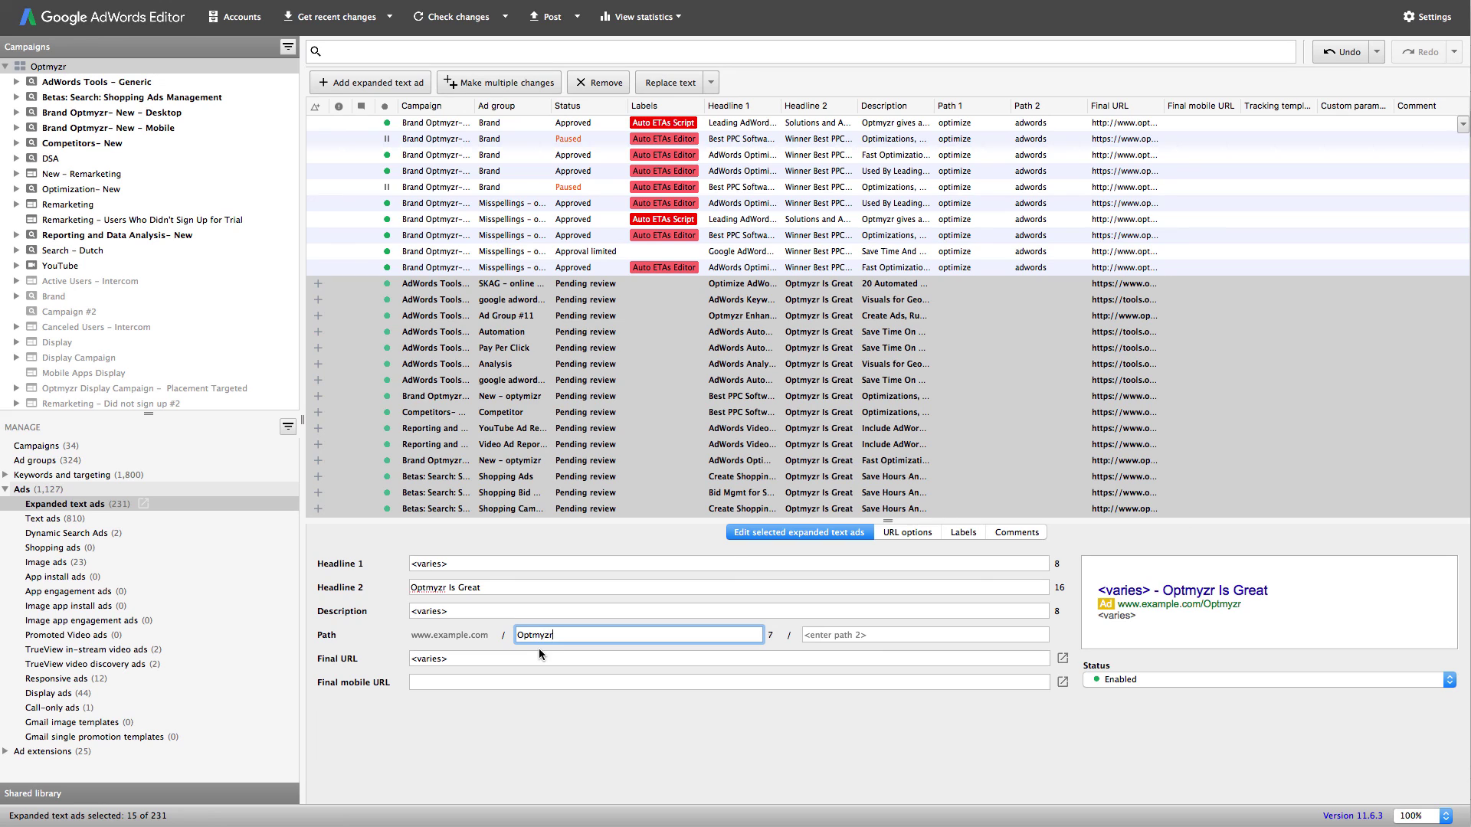
click(659, 462)
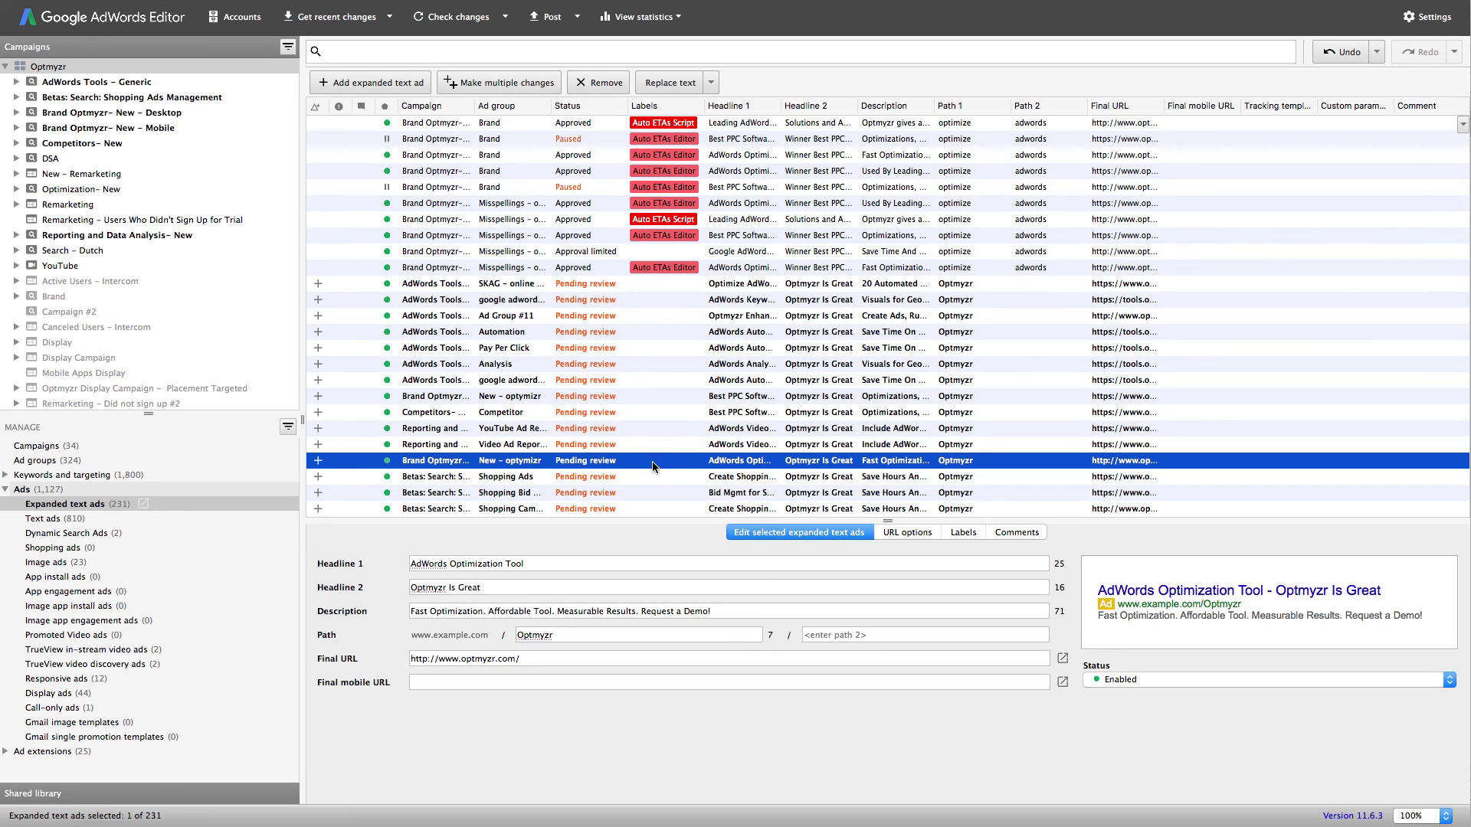